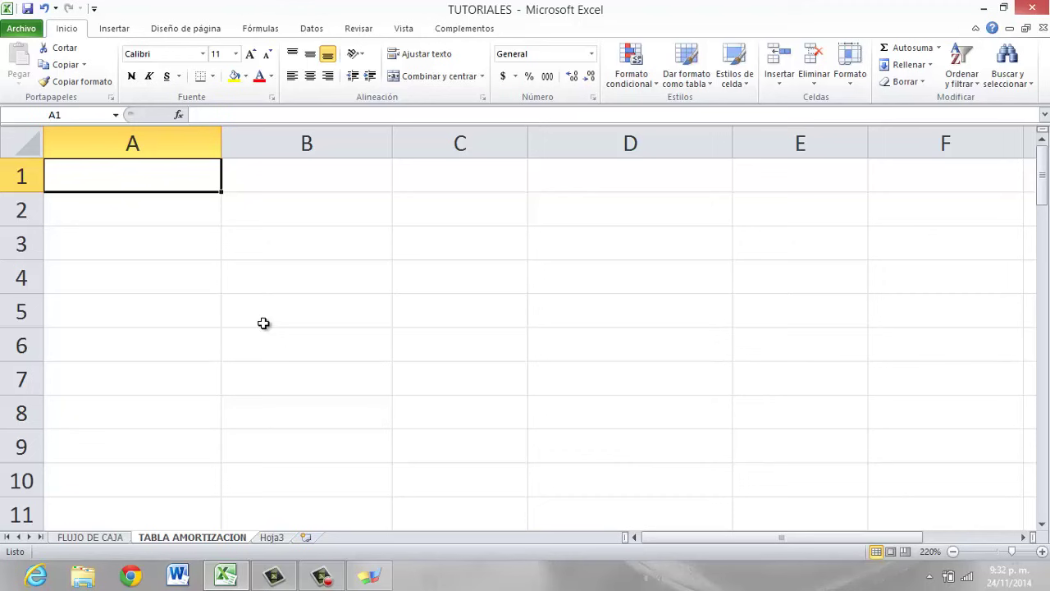
Enter the label VALOR CREDITO in cell A1 and the loan amount 10000000 in B1.
{"action": "type", "text": "VAL"}
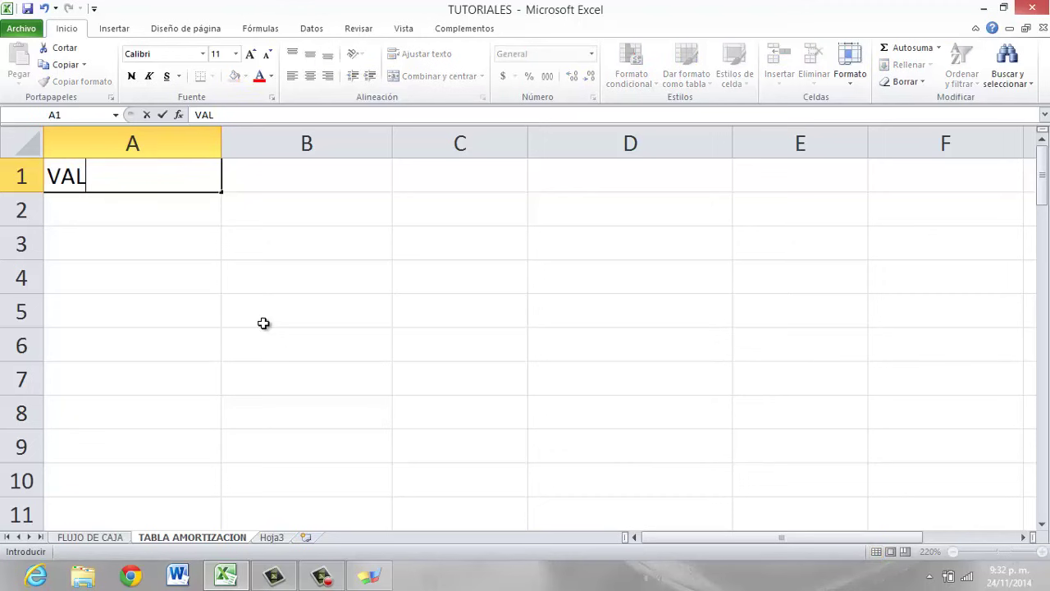
{"action": "type", "text": "OR CREDITO"}
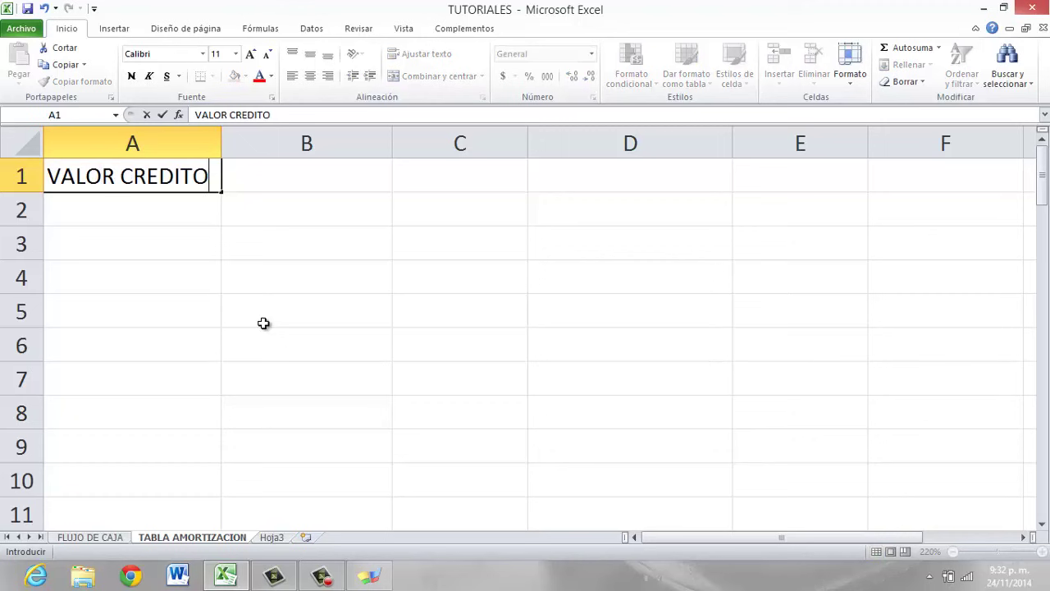
{"action": "key", "text": "Tab"}
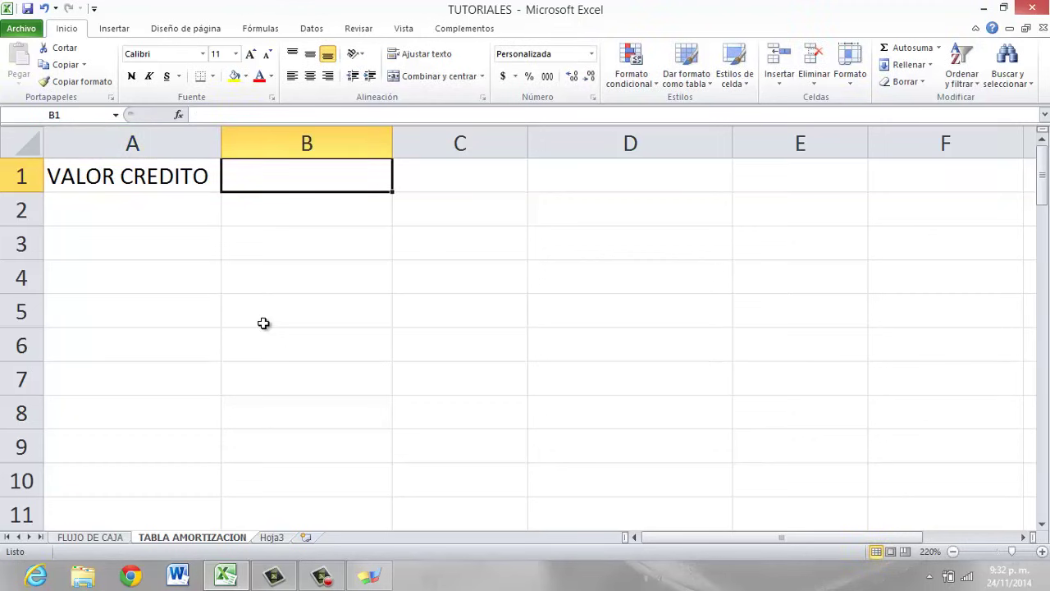
{"action": "type", "text": "10"}
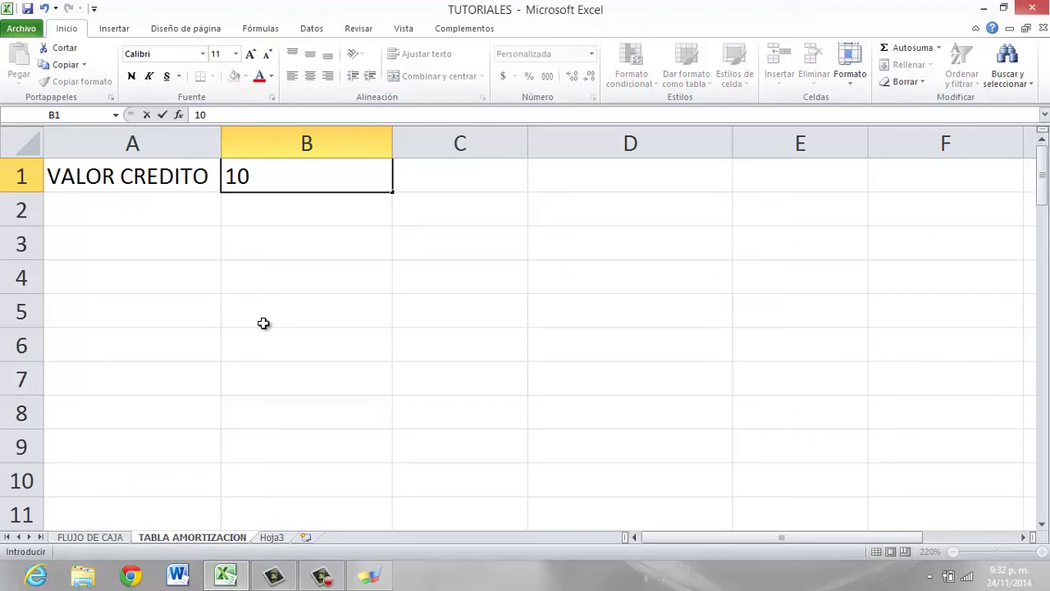
{"action": "type", "text": "000000"}
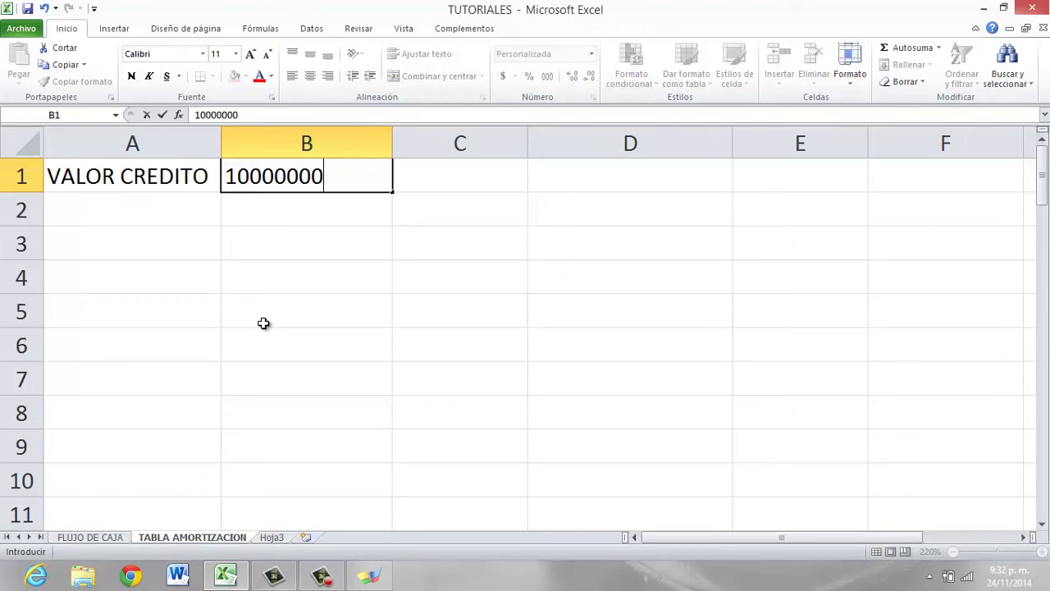
{"action": "key", "text": "Return"}
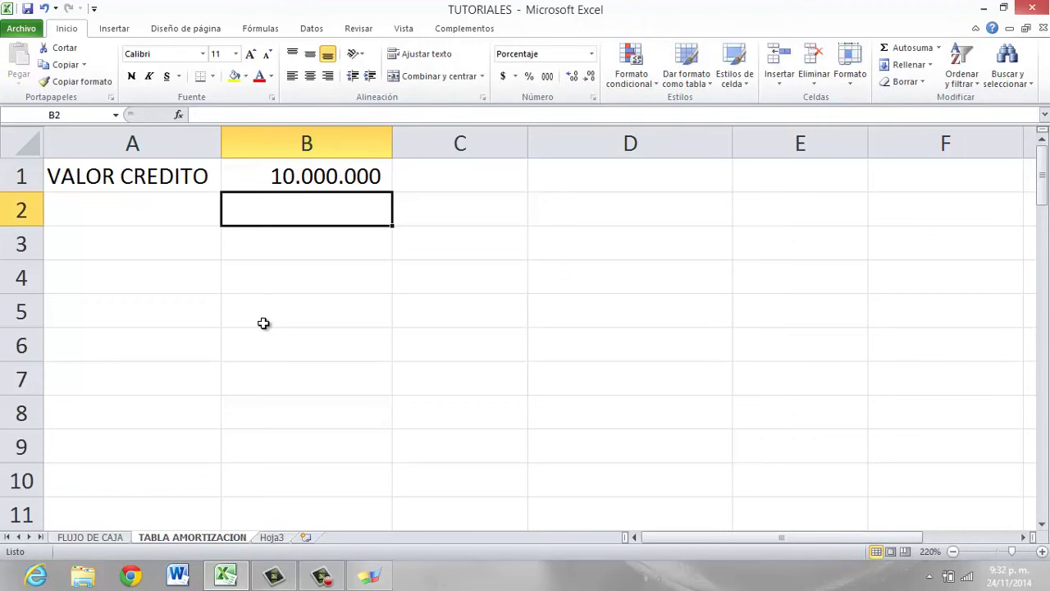
Label cell A2 TASA DE INTERES and widen column A to fit its text.
{"action": "key", "text": "Left"}
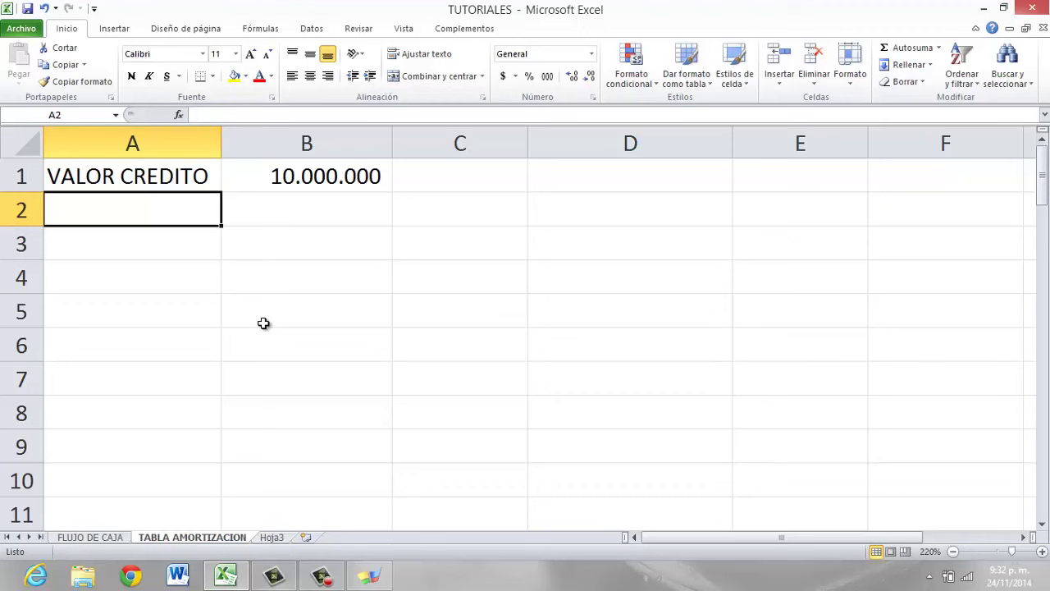
{"action": "type", "text": "TASA DE "}
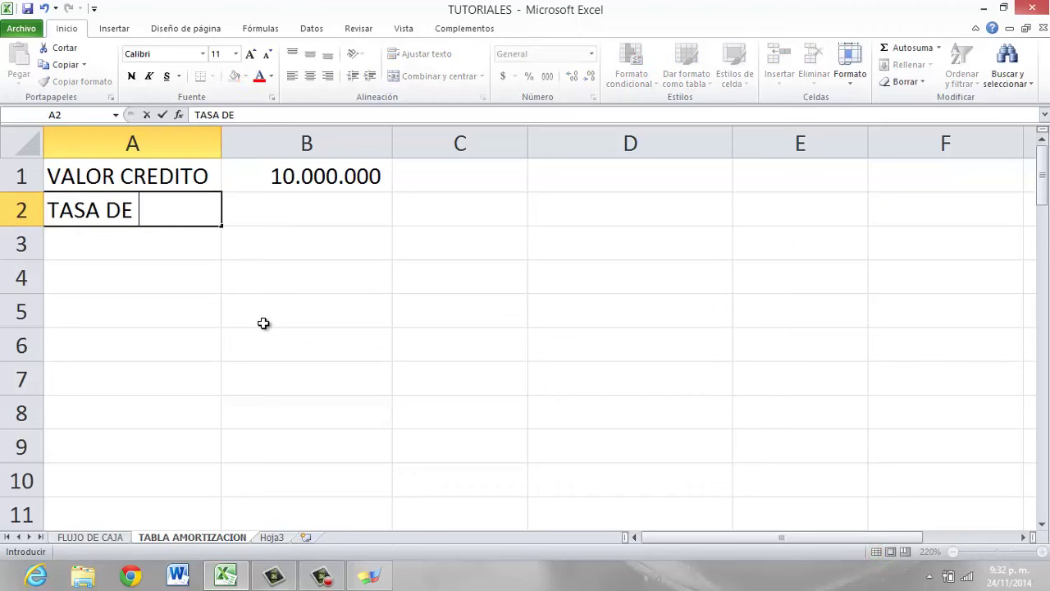
{"action": "type", "text": "INTERES"}
{"action": "key", "text": "Return"}
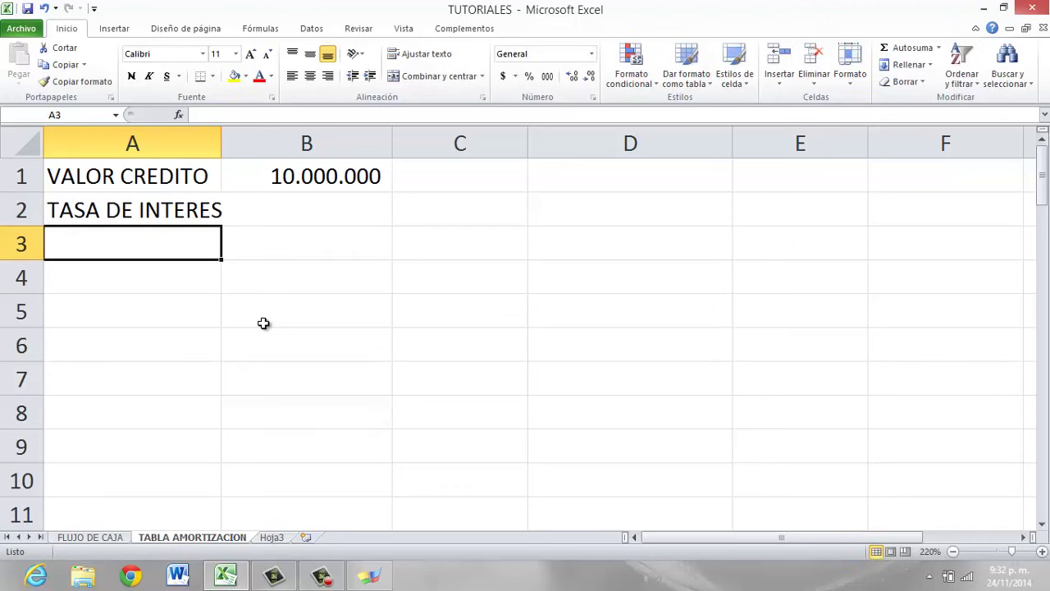
{"action": "key", "text": "Up"}
{"action": "key", "text": "Right"}
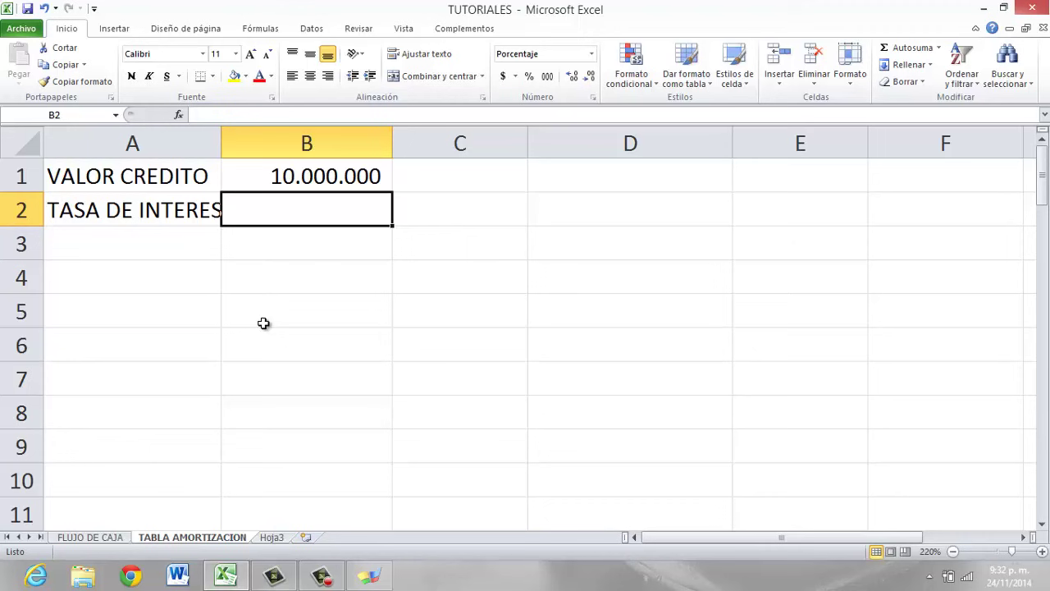
{"action": "double_click", "coordinate": [222, 134]}
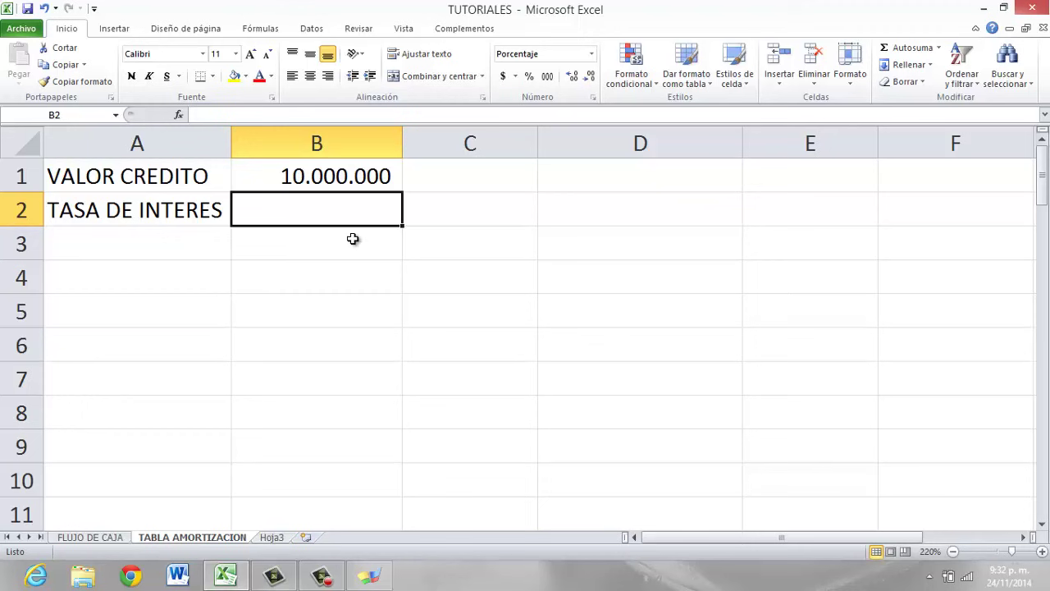
Enter the interest rate 2% in B2 and its period note E.M in C2.
{"action": "type", "text": "2%"}
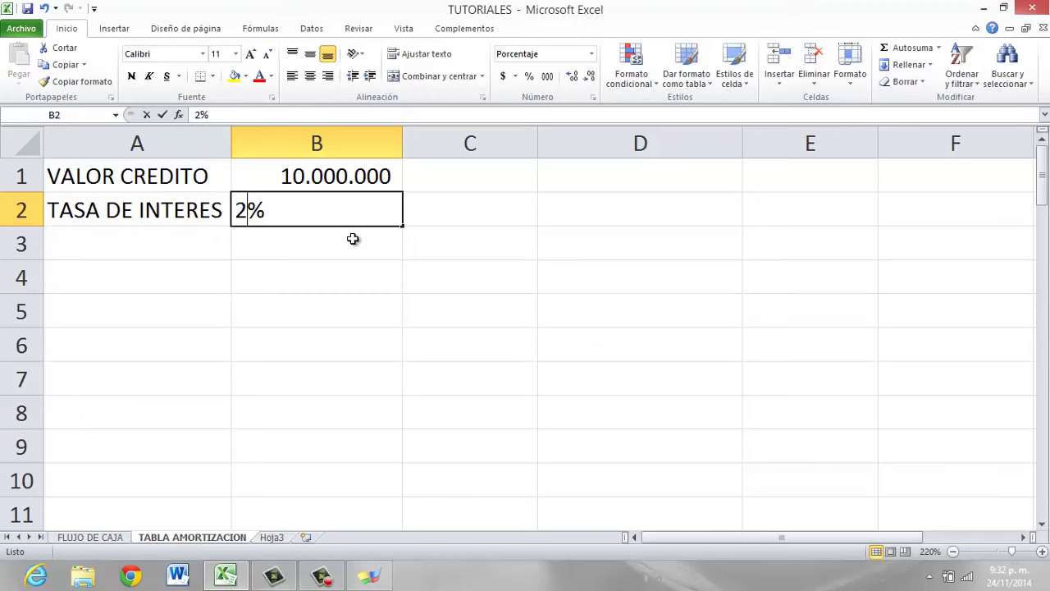
{"action": "key", "text": "Tab"}
{"action": "type", "text": "E.M"}
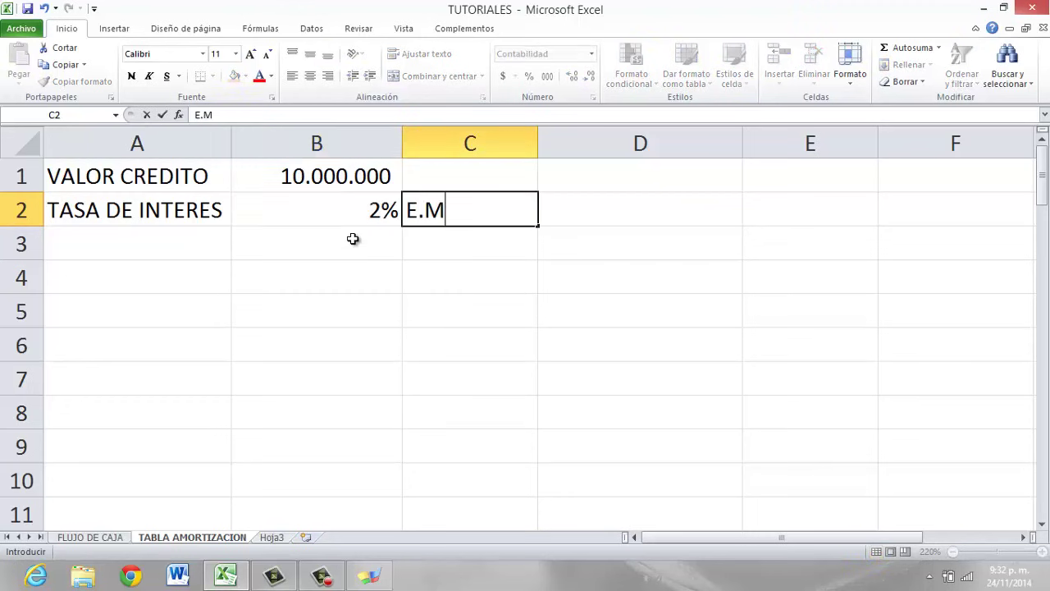
{"action": "key", "text": "Return"}
{"action": "key", "text": "Up"}
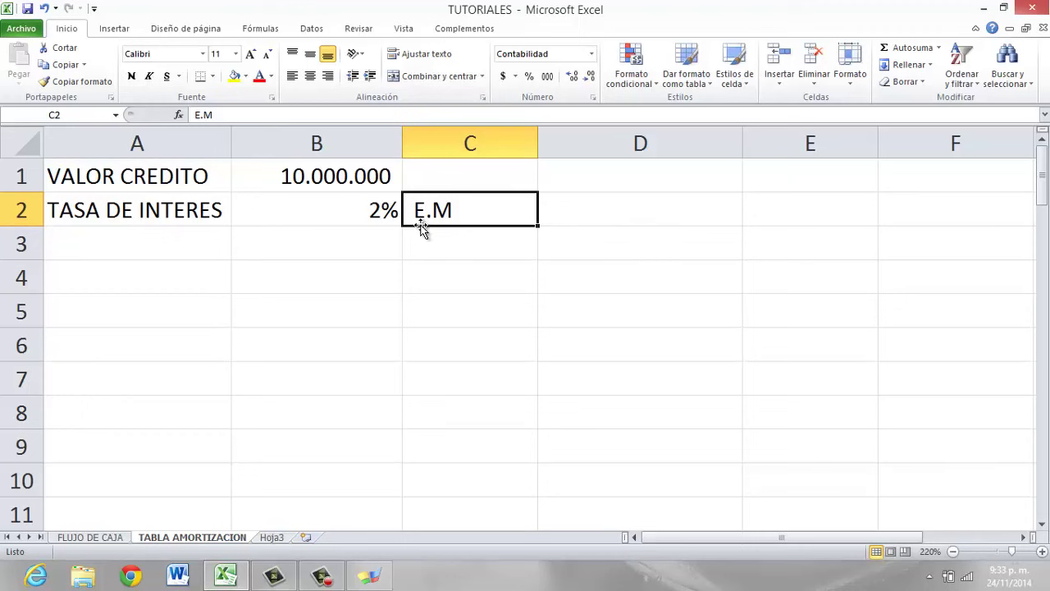
Fill row 3 with the loan term: PLAZO in A3, 60 in B3 and MESES in C3.
{"action": "key", "text": "Down"}
{"action": "key", "text": "Left"}
{"action": "key", "text": "Left"}
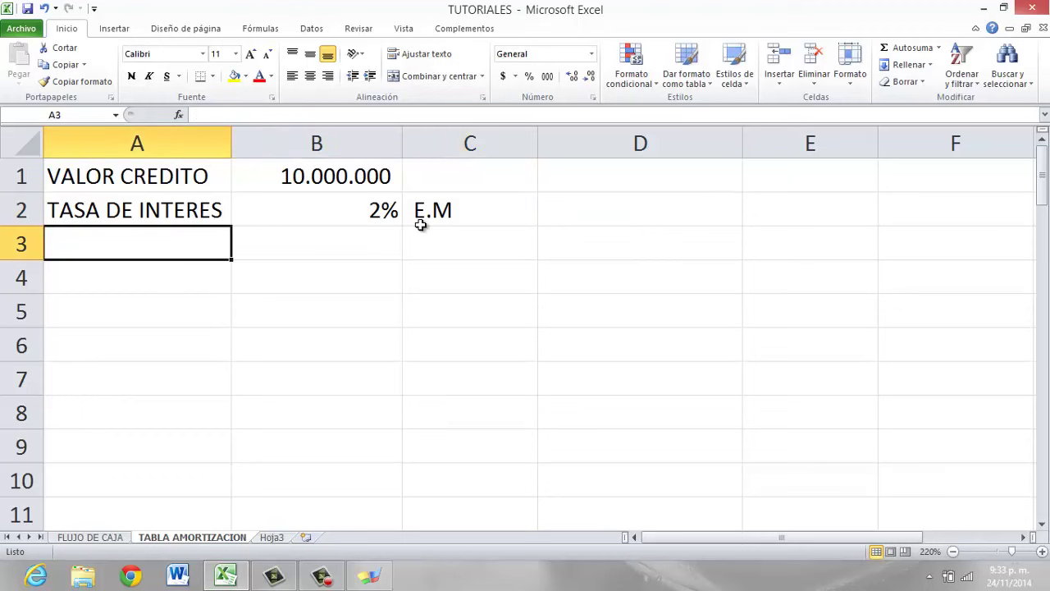
{"action": "type", "text": "PLAZO"}
{"action": "key", "text": "Tab"}
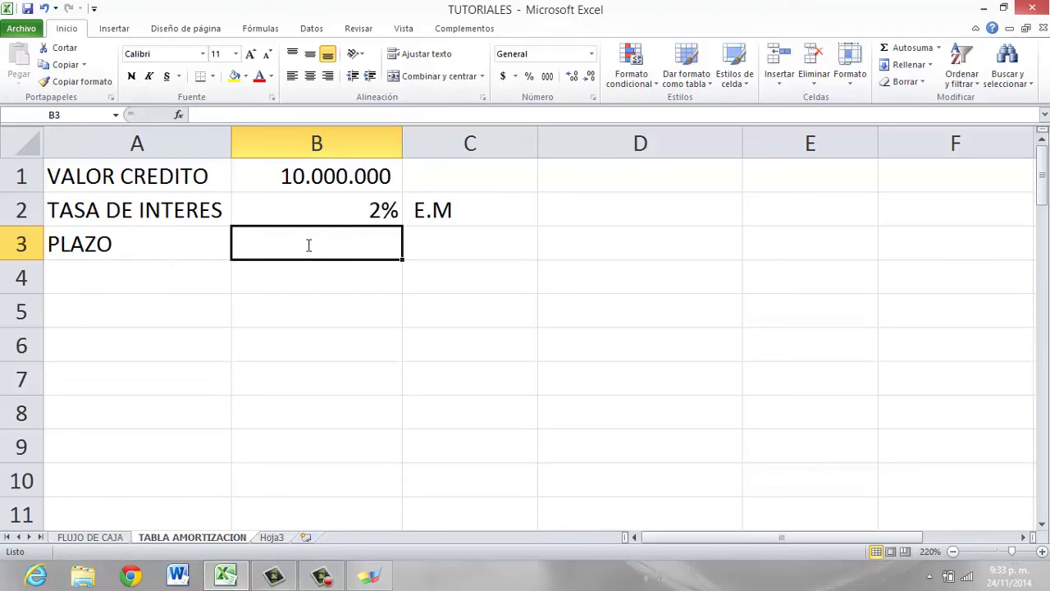
{"action": "type", "text": "60"}
{"action": "key", "text": "Tab"}
{"action": "type", "text": "MESES"}
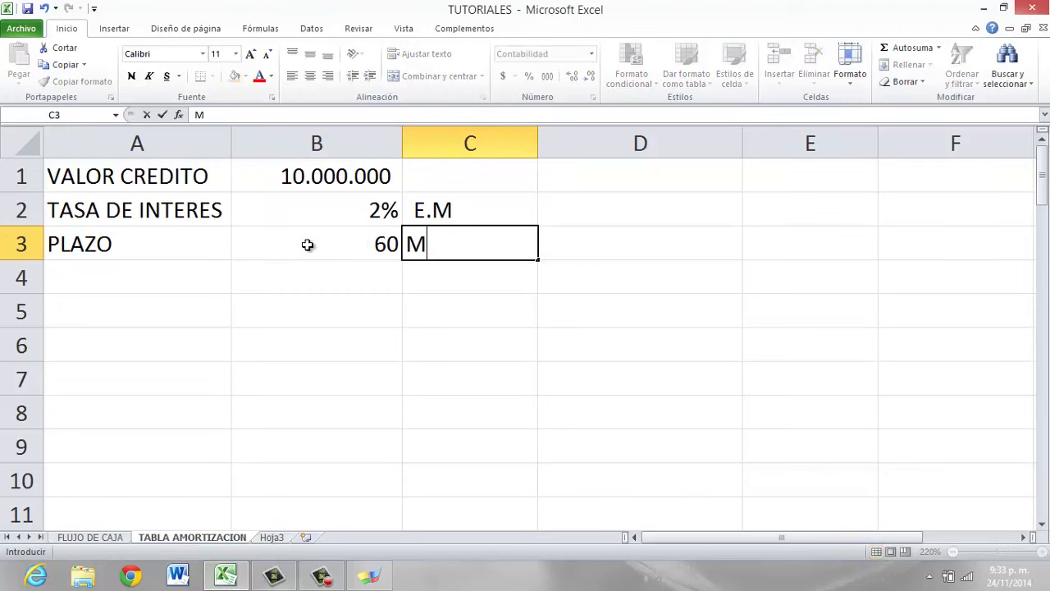
{"action": "key", "text": "Return"}
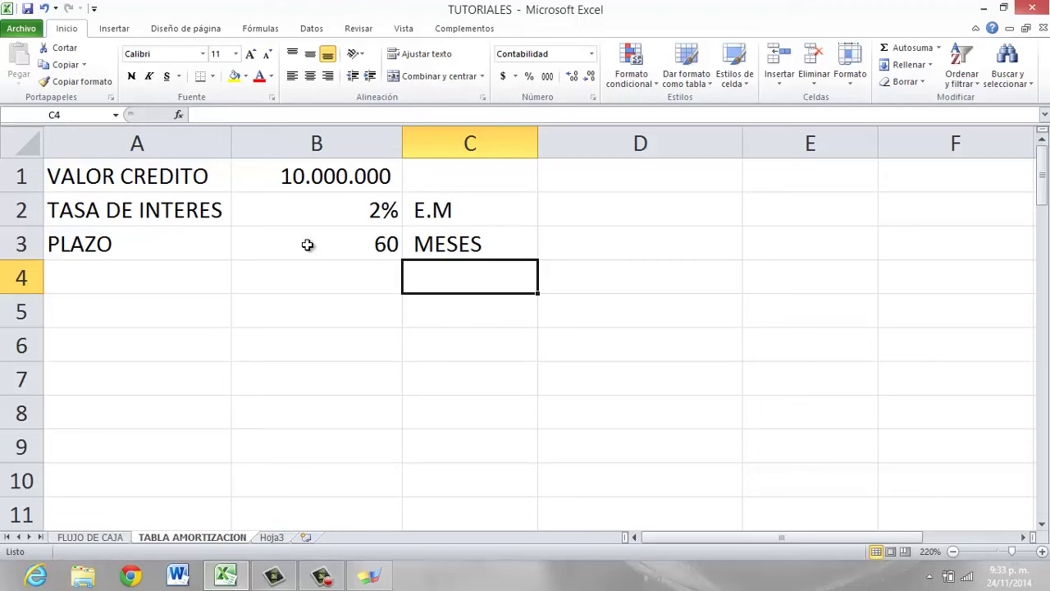
Narrow column B slightly and enter the label CUOTA MENSUAL in cell A4.
{"action": "left_click_drag", "start_coordinate": [402, 146], "coordinate": [369, 150]}
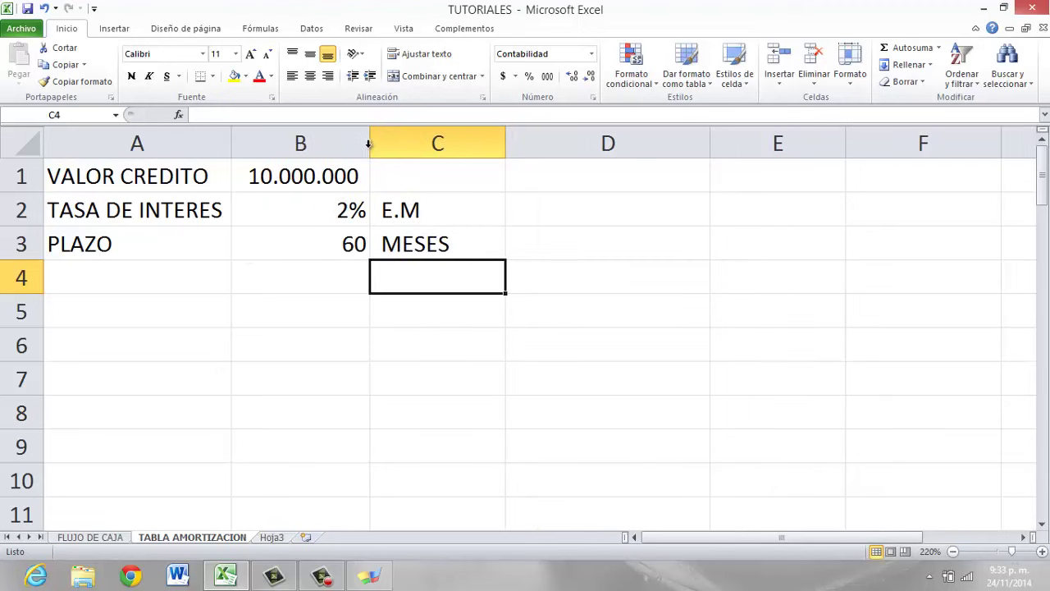
{"action": "left_click", "coordinate": [192, 286]}
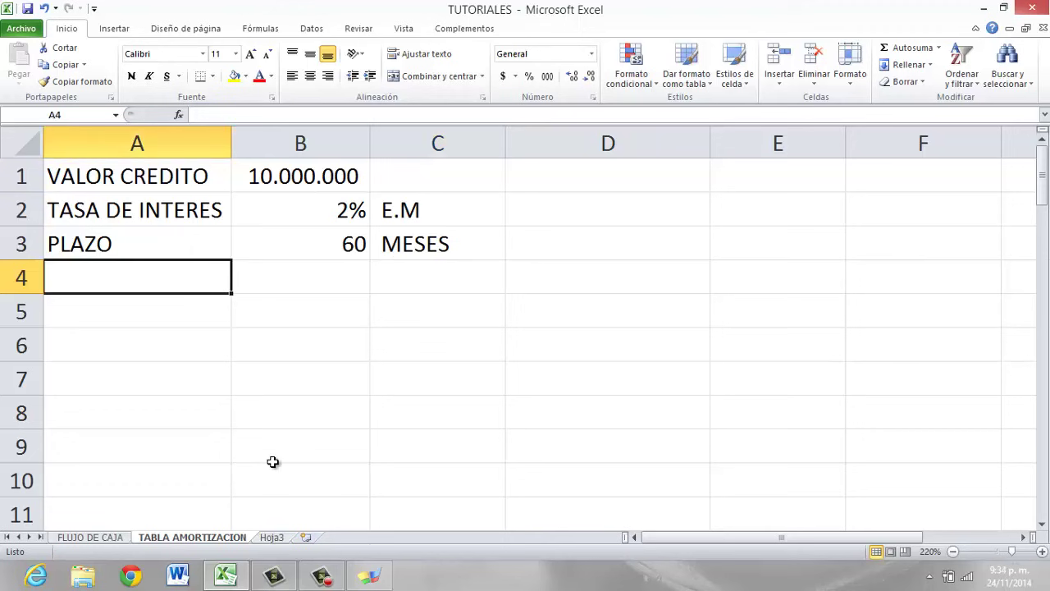
{"action": "type", "text": "CUOTA M"}
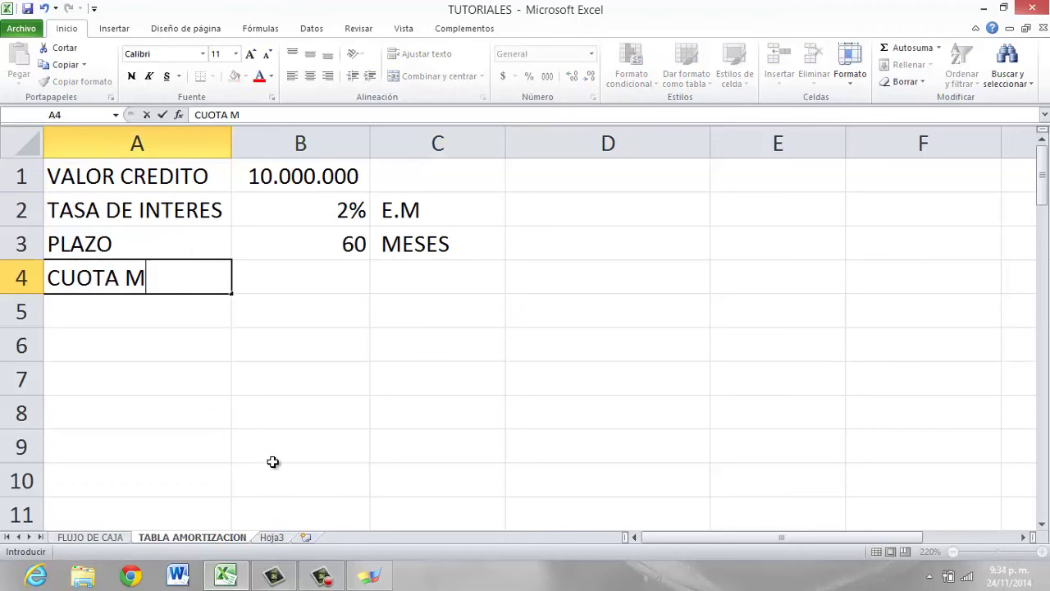
{"action": "type", "text": "ENSUAL"}
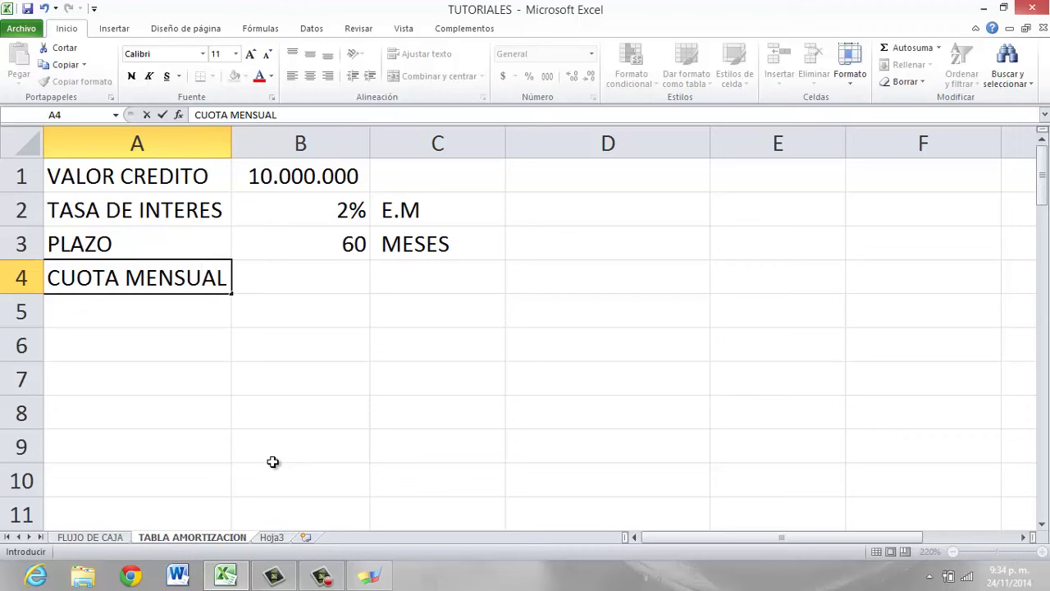
{"action": "key", "text": "Return"}
Calculate the monthly payment in B4 with the formula =PAGO(B2;B3;B1;;0), using end-of-period payments.
{"action": "key", "text": "Up"}
{"action": "key", "text": "Right"}
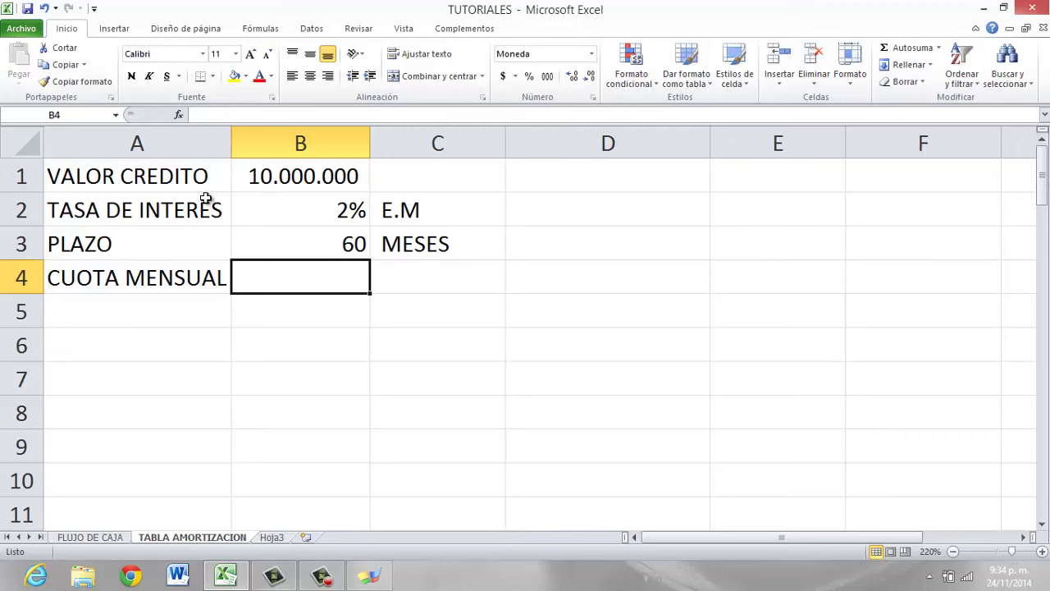
{"action": "type", "text": "="}
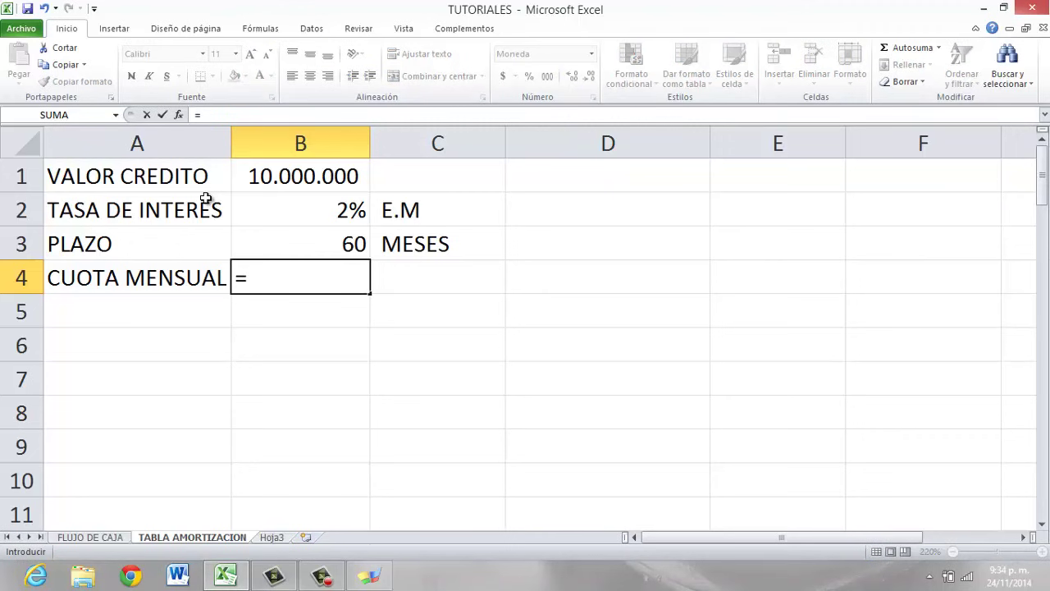
{"action": "type", "text": "PA"}
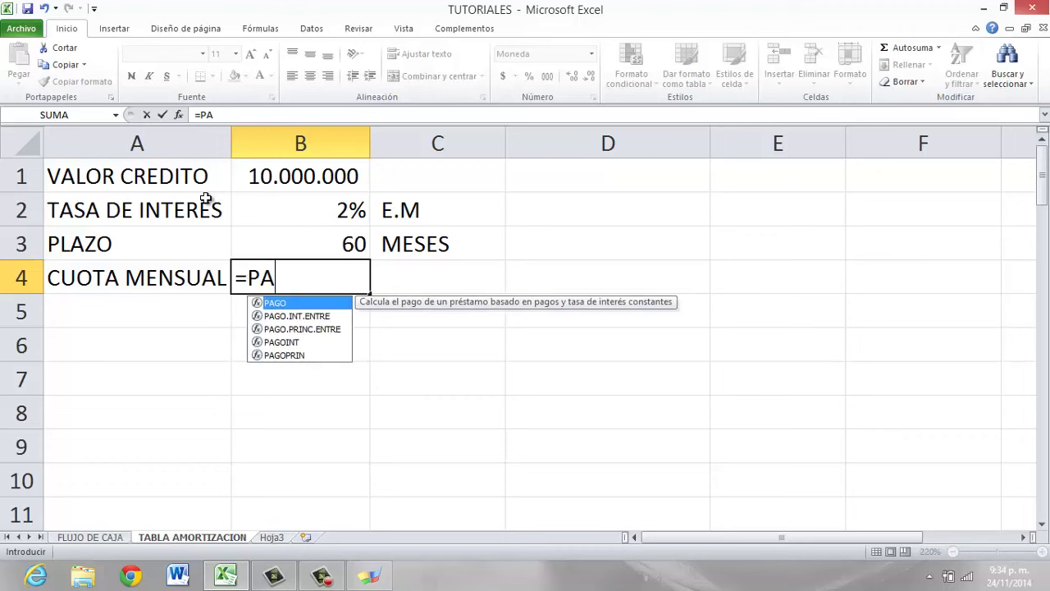
{"action": "type", "text": "GO("}
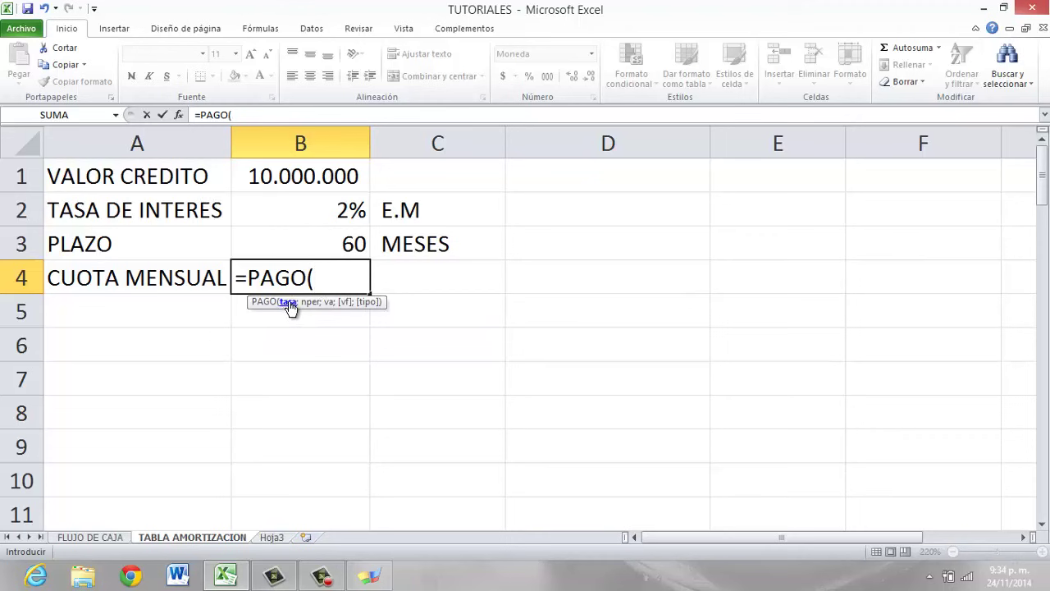
{"action": "left_click", "coordinate": [309, 219]}
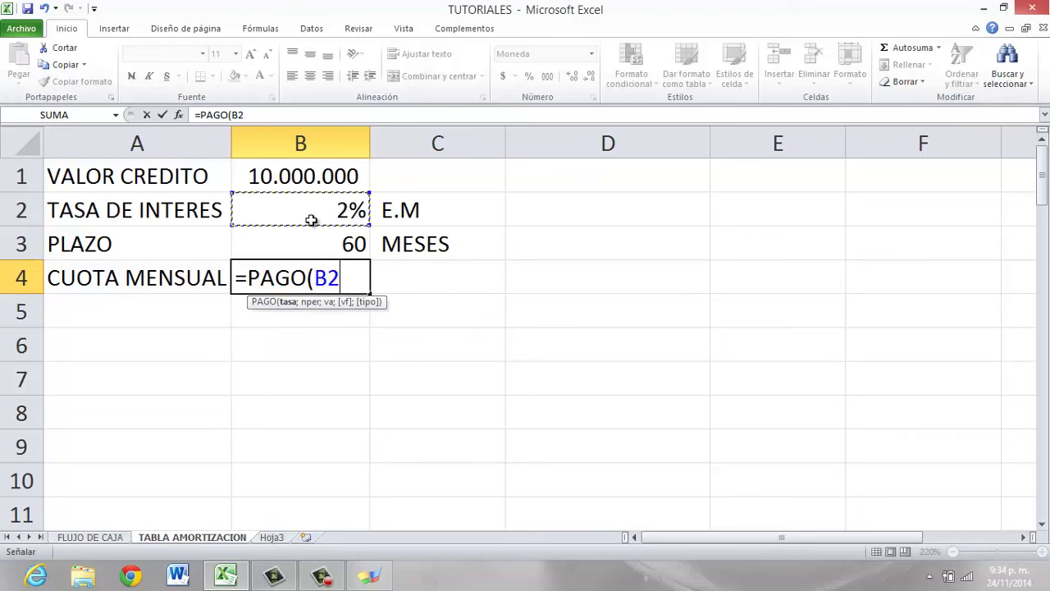
{"action": "type", "text": ";"}
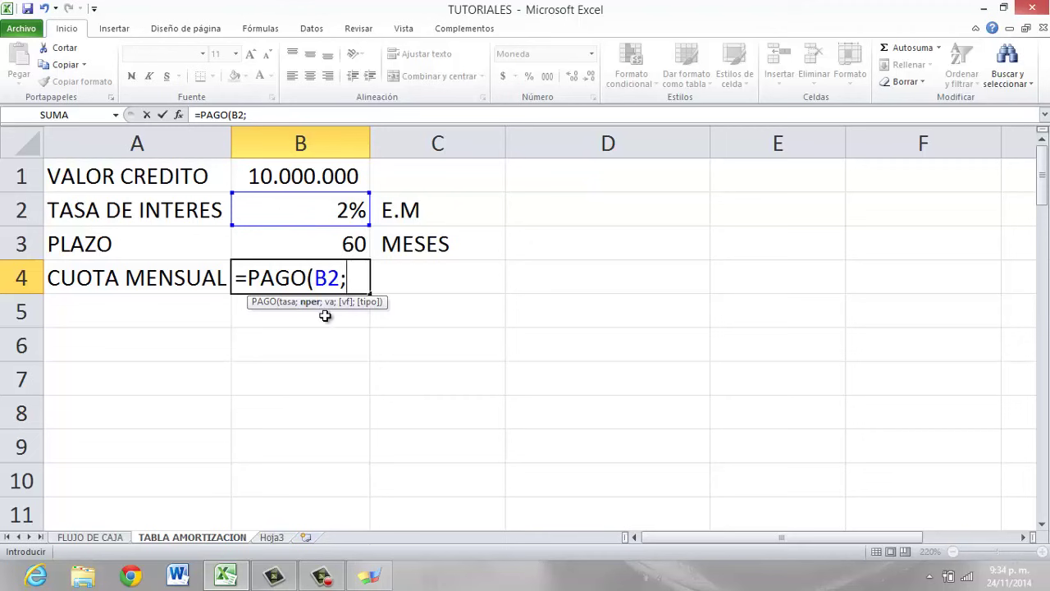
{"action": "left_click", "coordinate": [354, 244]}
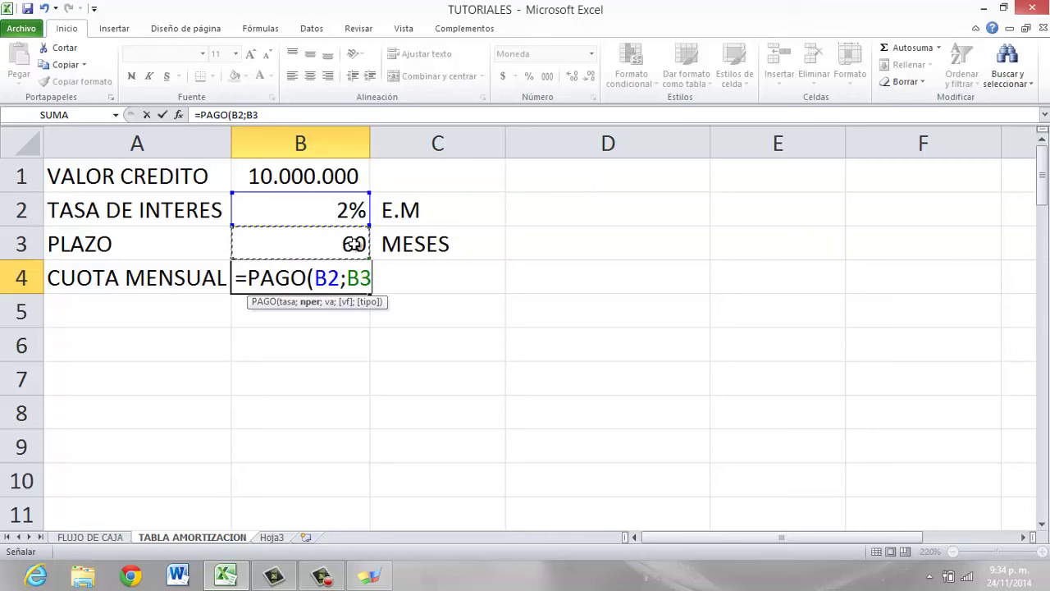
{"action": "type", "text": ";"}
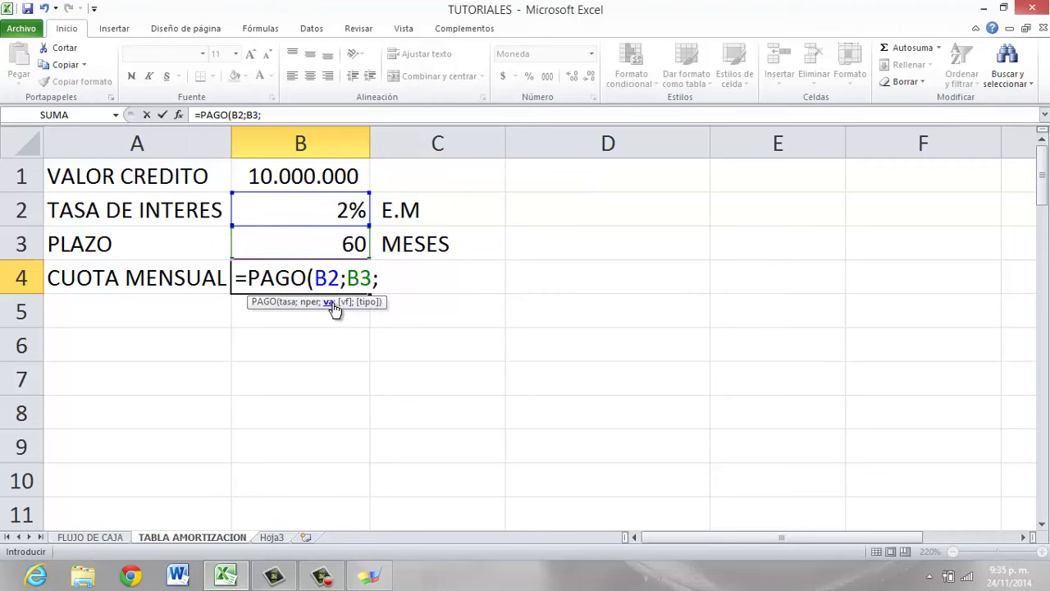
{"action": "left_click", "coordinate": [330, 176]}
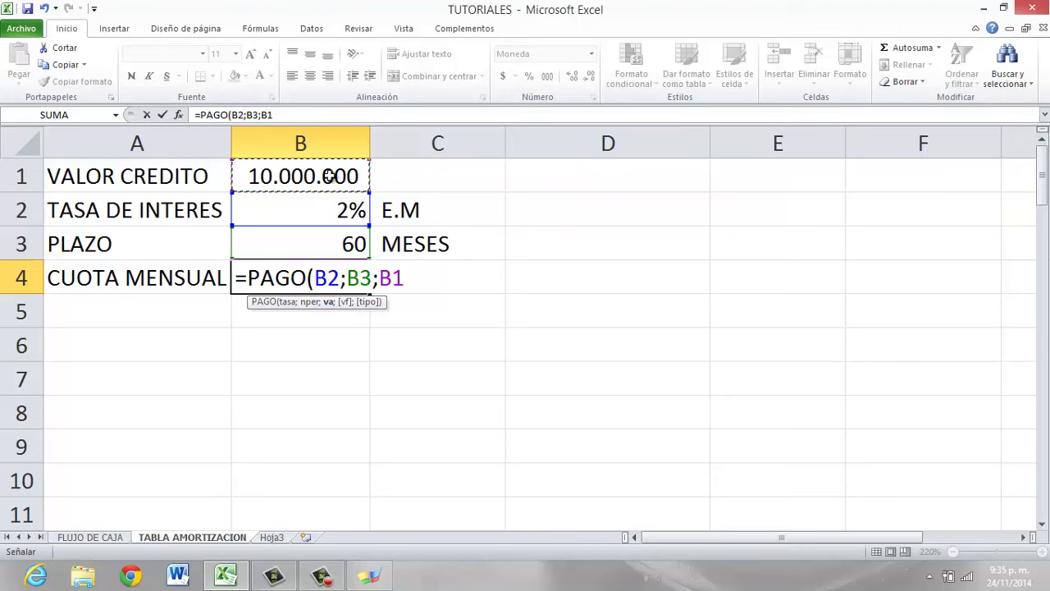
{"action": "type", "text": ";"}
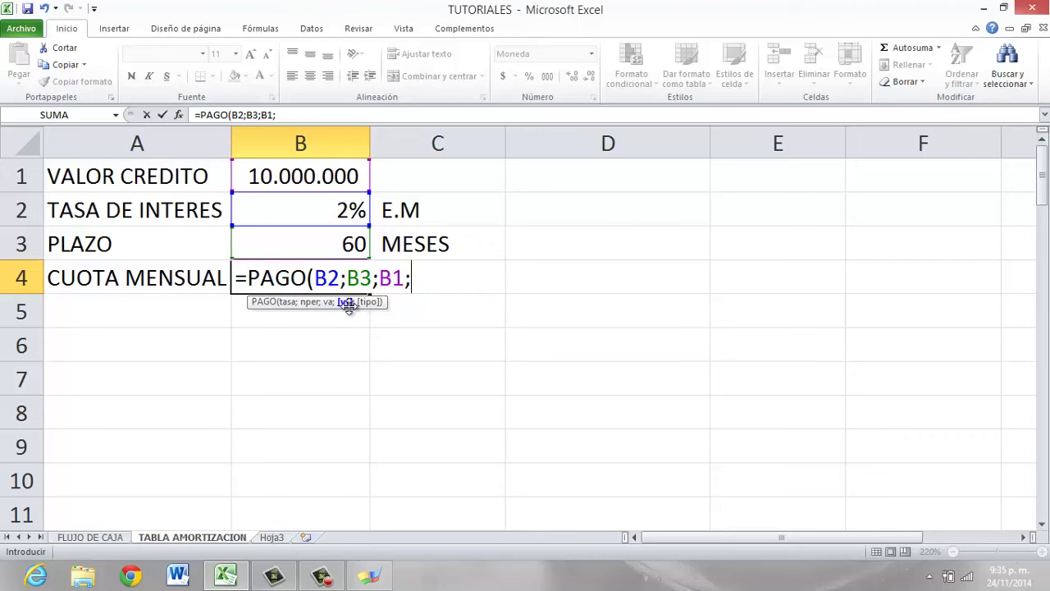
{"action": "type", "text": ";"}
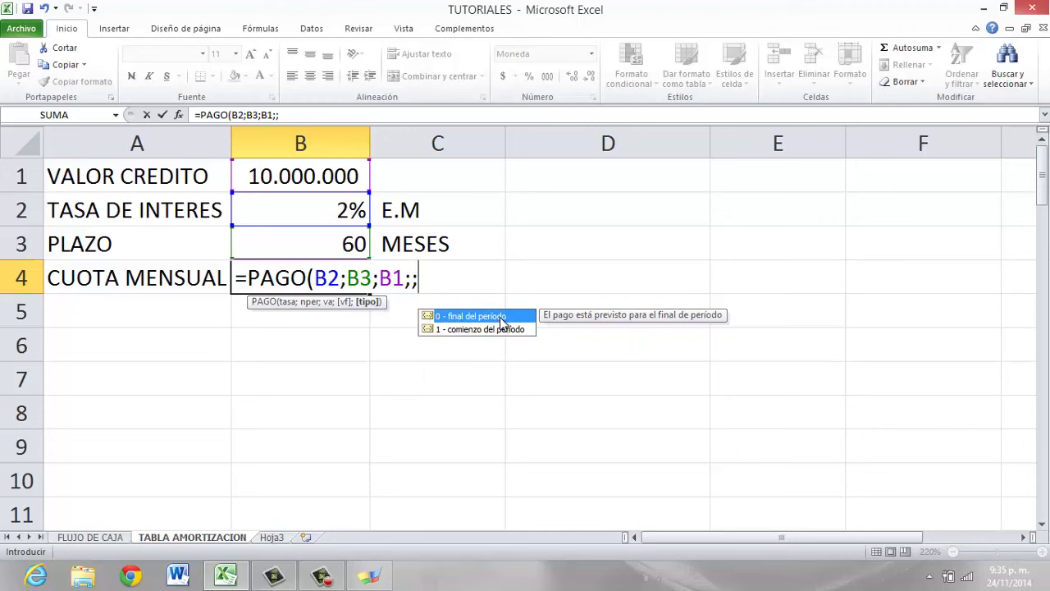
{"action": "type", "text": "0)"}
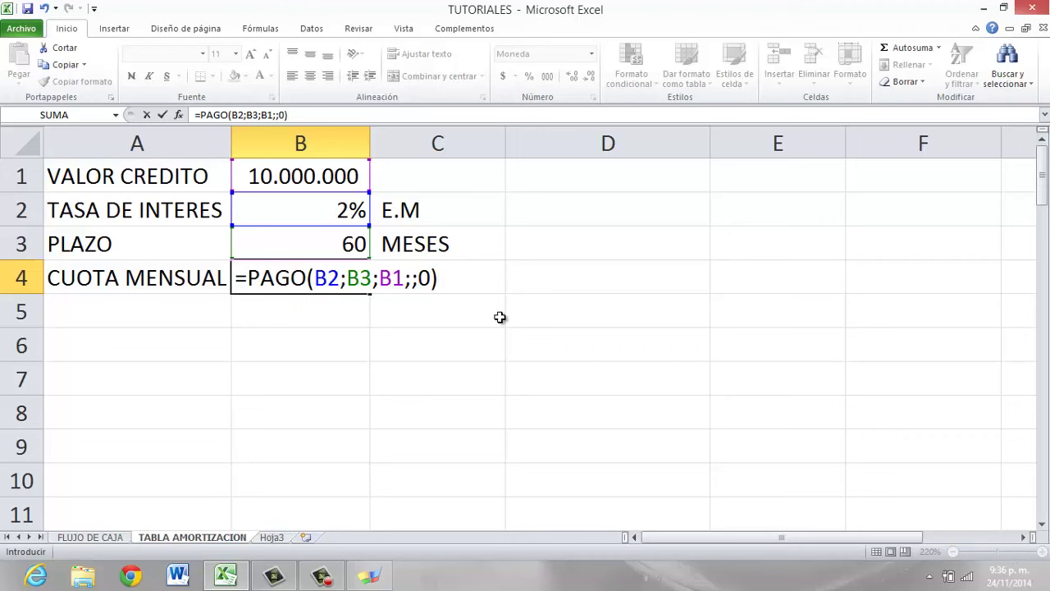
{"action": "key", "text": "Return"}
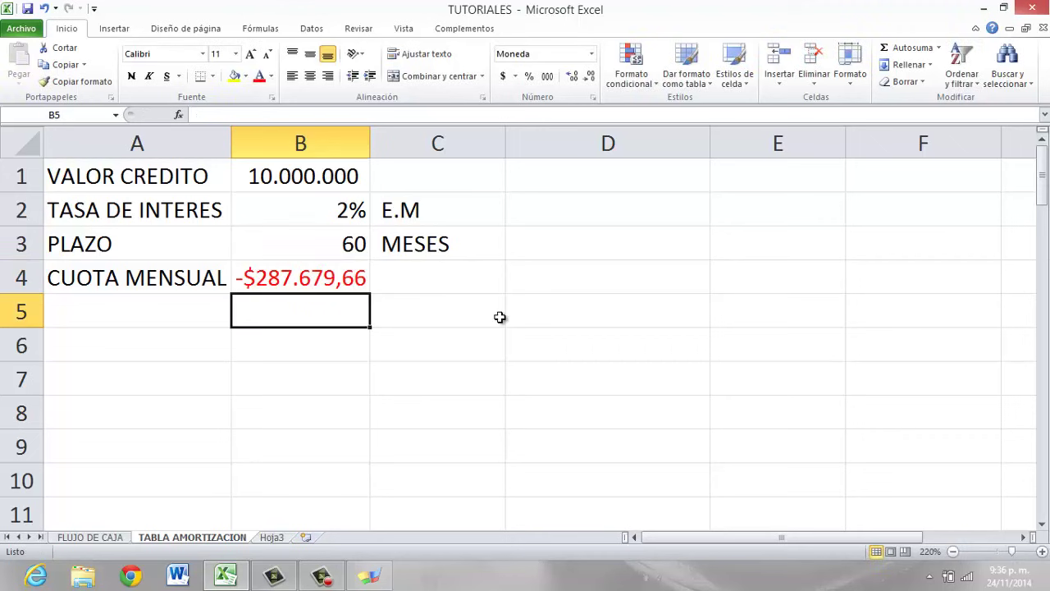
Enter the header MES in A6 and the first month numbers 0, 1 and 2 in A7:A9.
{"action": "key", "text": "Up"}
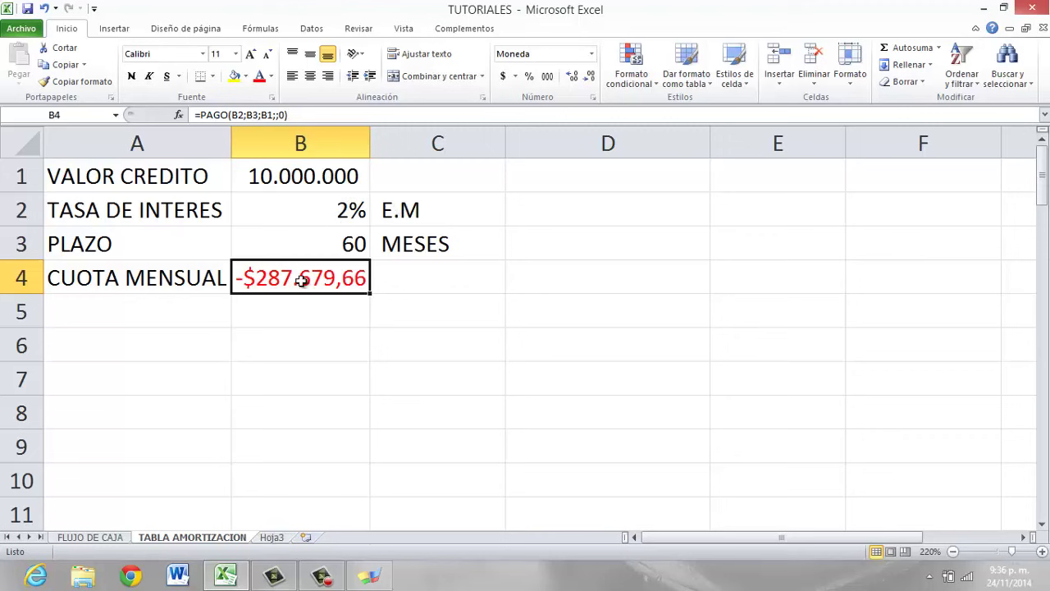
{"action": "left_click", "coordinate": [215, 338]}
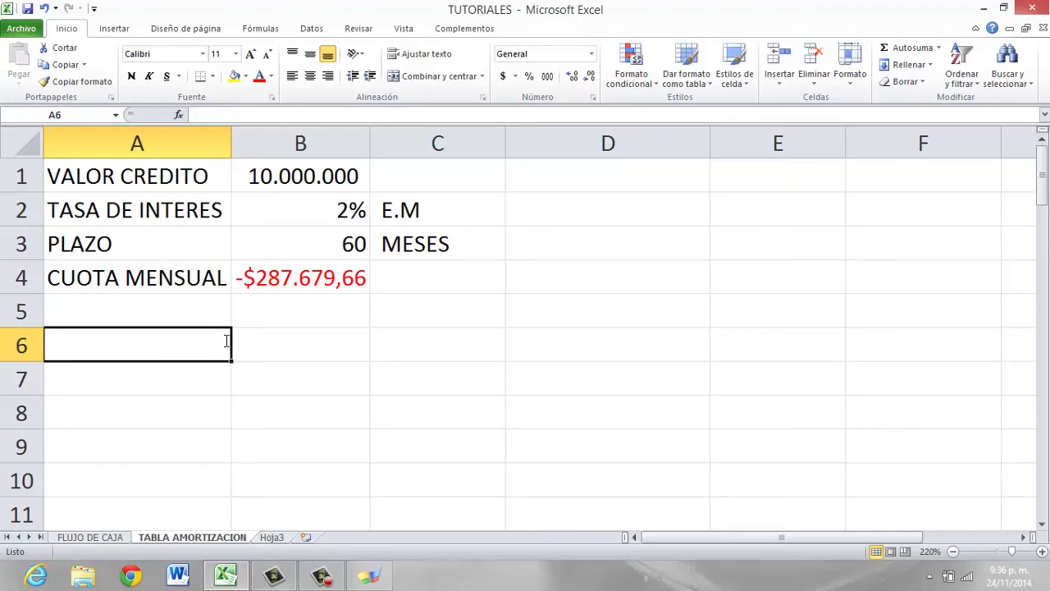
{"action": "type", "text": "MES"}
{"action": "key", "text": "Return"}
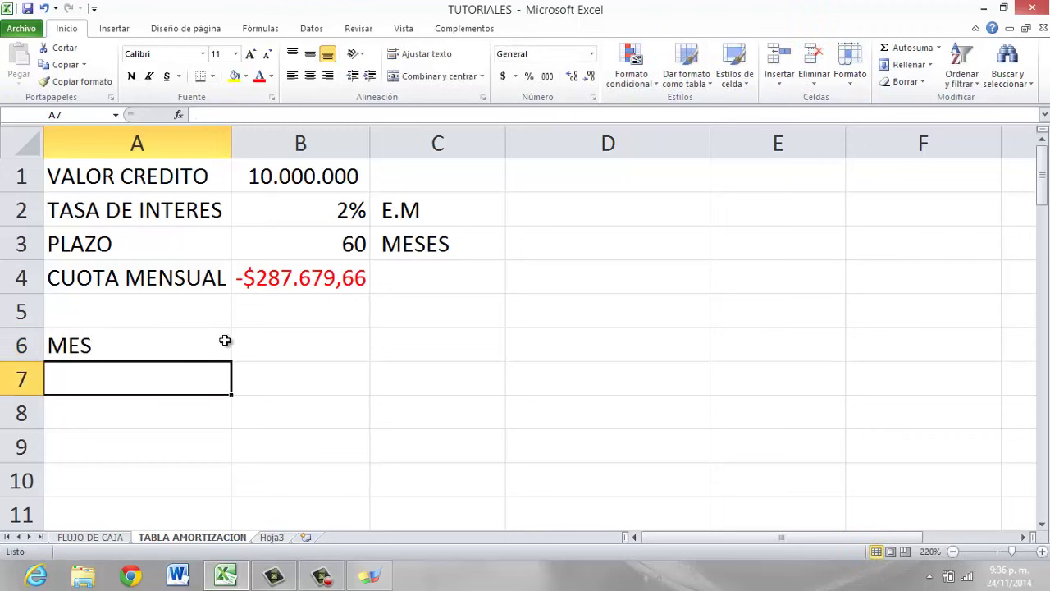
{"action": "type", "text": "0"}
{"action": "key", "text": "Return"}
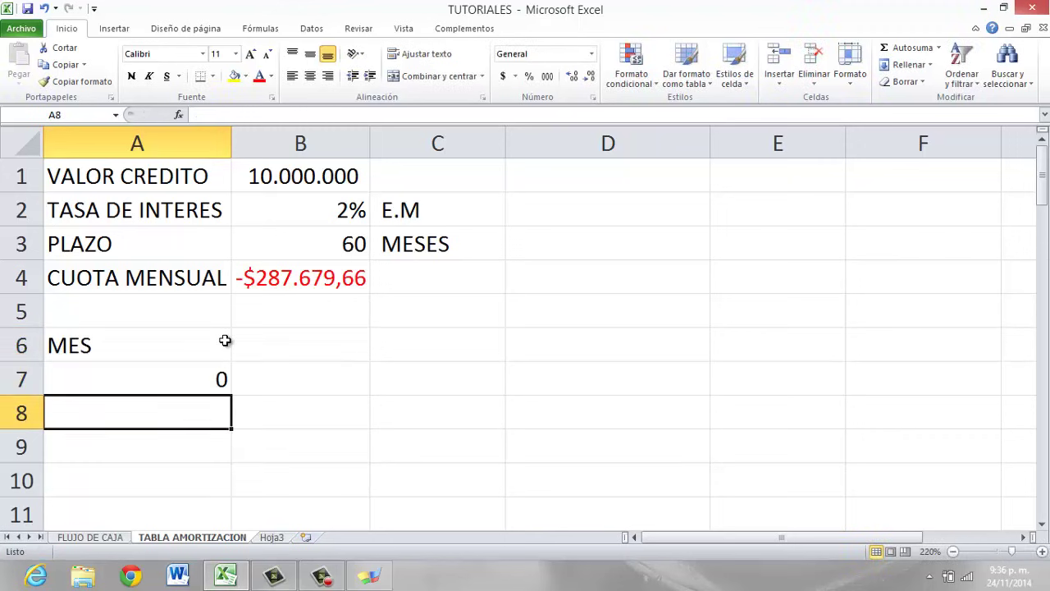
{"action": "type", "text": "1"}
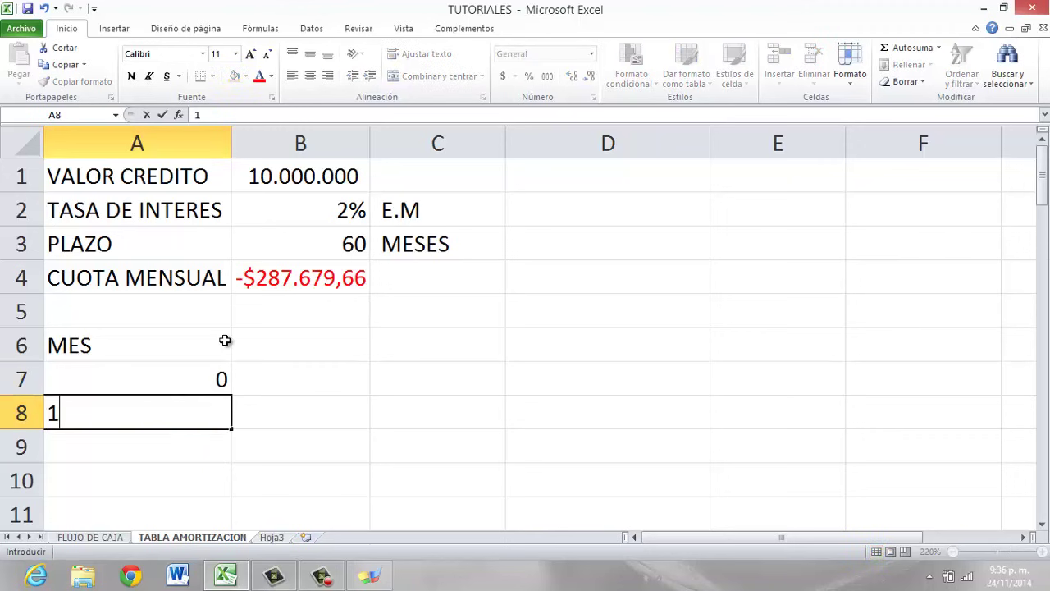
{"action": "key", "text": "Return"}
{"action": "type", "text": "2"}
{"action": "key", "text": "ctrl+Return"}
Extend the month number series from A7:A9 down column A to month 60 in A67.
{"action": "key", "text": "Up"}
{"action": "key", "text": "Up"}
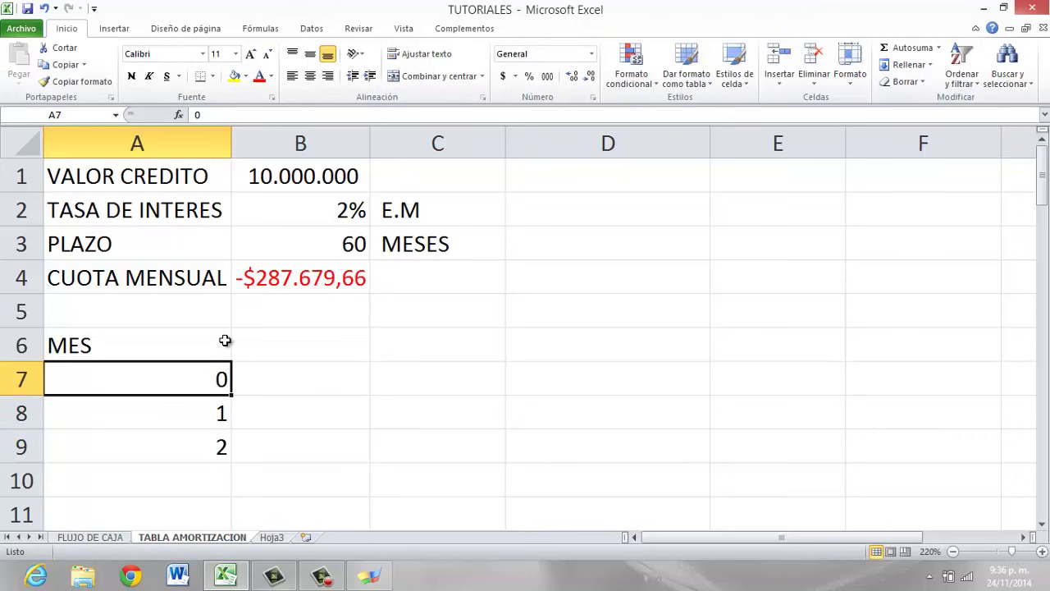
{"action": "key", "text": "shift+Down"}
{"action": "key", "text": "shift+Down"}
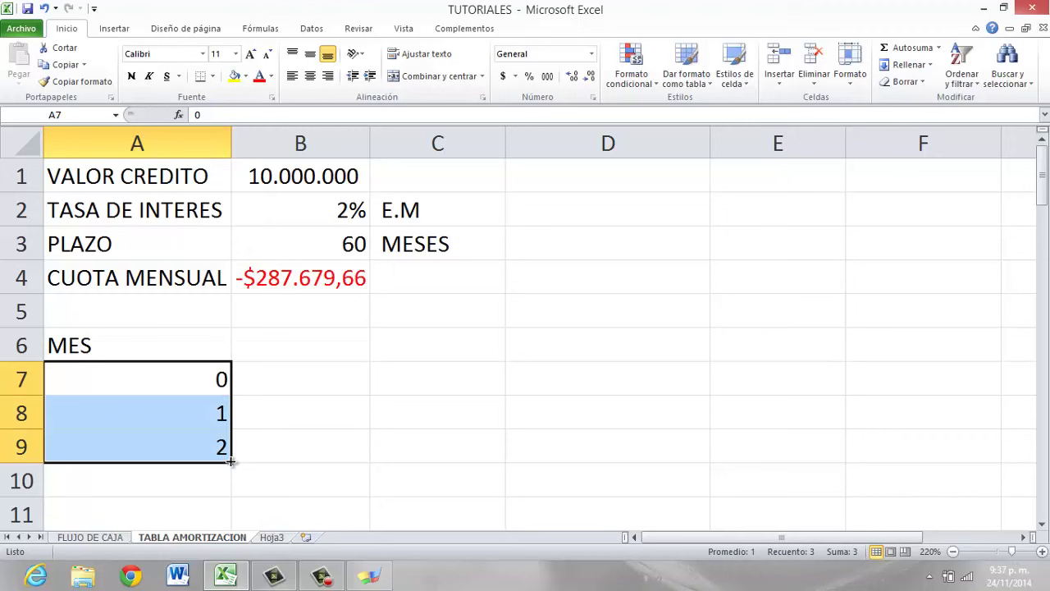
{"action": "mouse_move", "coordinate": [230, 462]}
{"action": "left_mouse_down"}
{"action": "mouse_move", "coordinate": [222, 587]}
{"action": "mouse_move", "coordinate": [239, 448]}
{"action": "mouse_move", "coordinate": [242, 456]}
{"action": "left_mouse_up"}
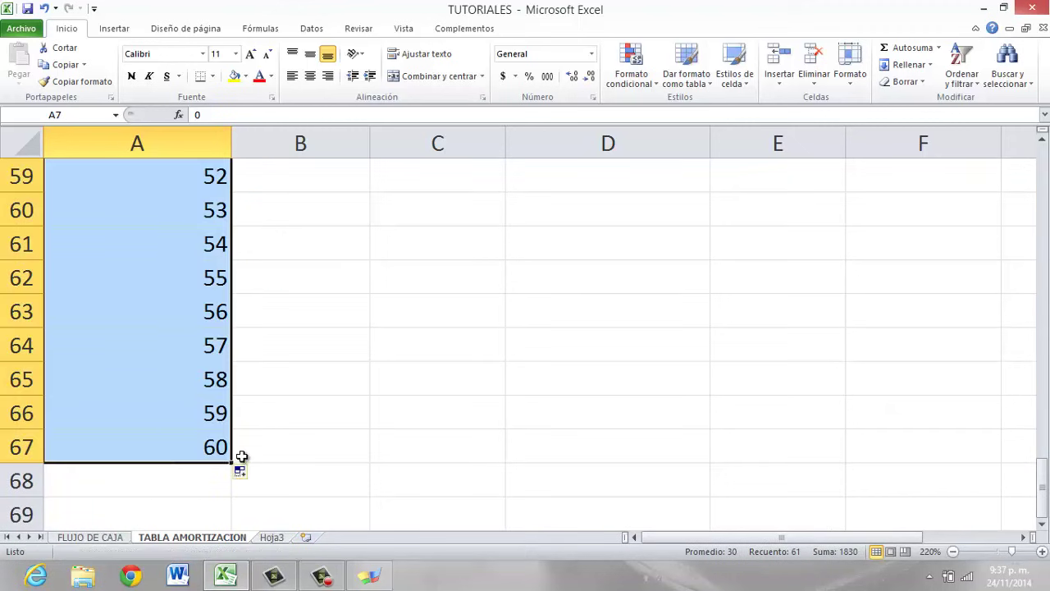
Enter the header SALDO CAPITAL in B6 and widen column B to fit it.
{"action": "scroll", "coordinate": [241, 456], "scroll_direction": "up", "scroll_amount": 19}
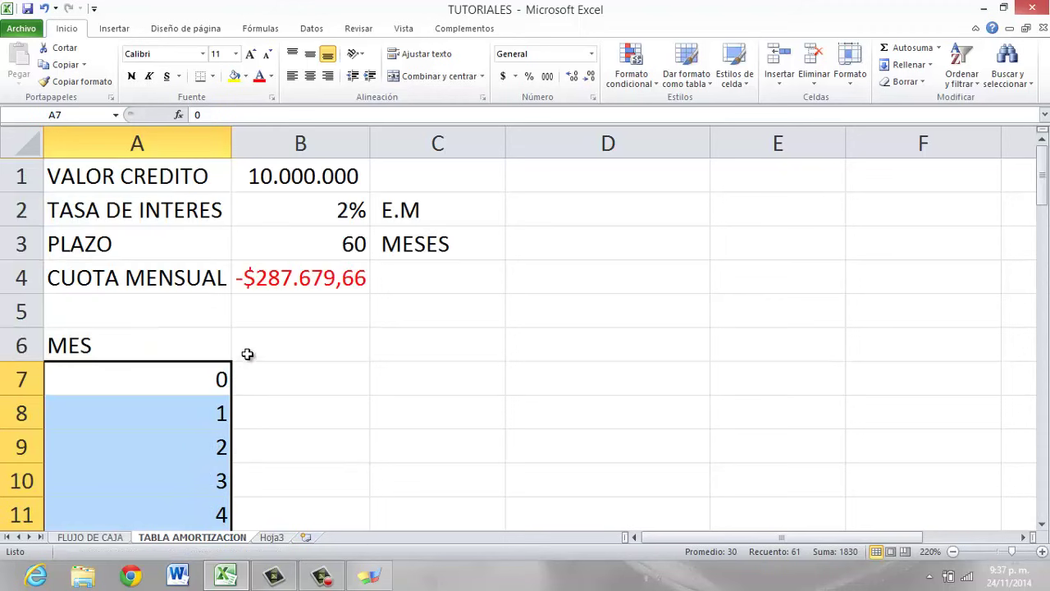
{"action": "left_click", "coordinate": [247, 354]}
{"action": "type", "text": "CAPITA"}
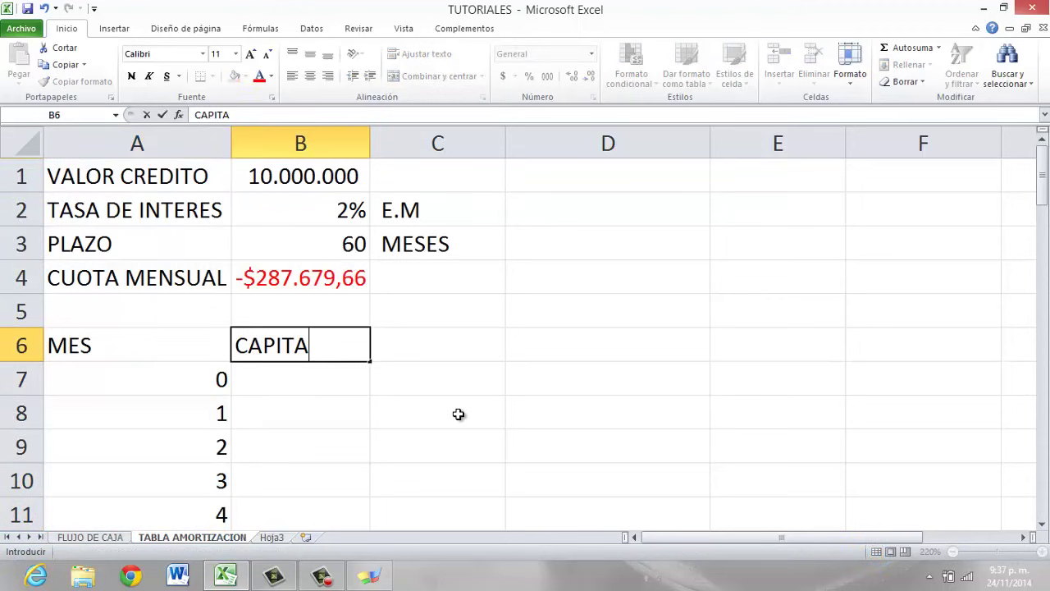
{"action": "key", "text": "BackSpace"}
{"action": "key", "text": "BackSpace"}
{"action": "key", "text": "BackSpace"}
{"action": "key", "text": "BackSpace"}
{"action": "key", "text": "BackSpace"}
{"action": "key", "text": "BackSpace"}
{"action": "type", "text": "S"}
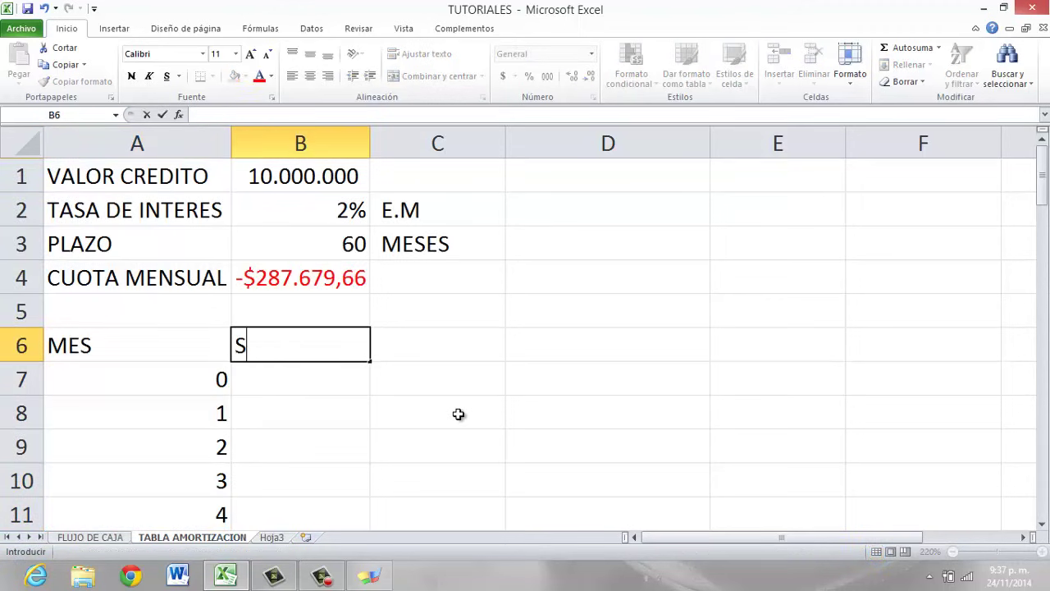
{"action": "type", "text": "ALDO MA"}
{"action": "key", "text": "BackSpace"}
{"action": "key", "text": "BackSpace"}
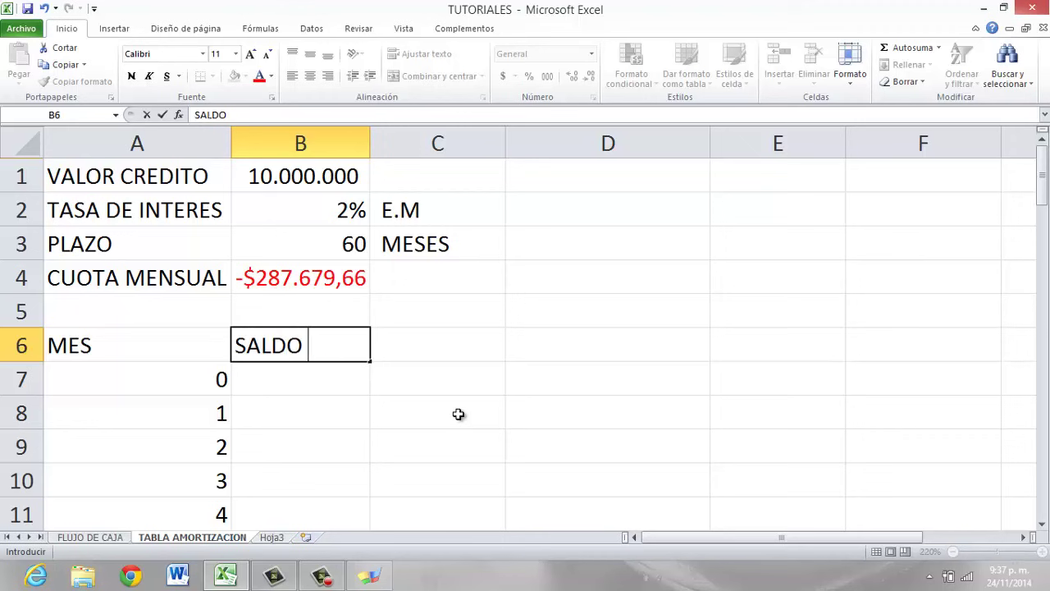
{"action": "type", "text": "CAPITAL"}
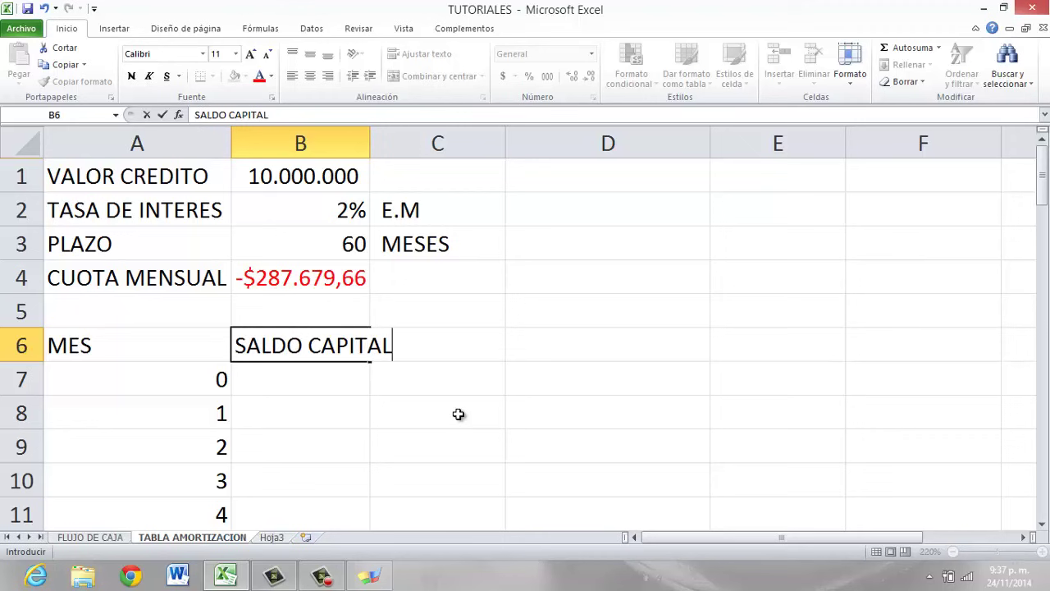
{"action": "key", "text": "Return"}
{"action": "key", "text": "Up"}
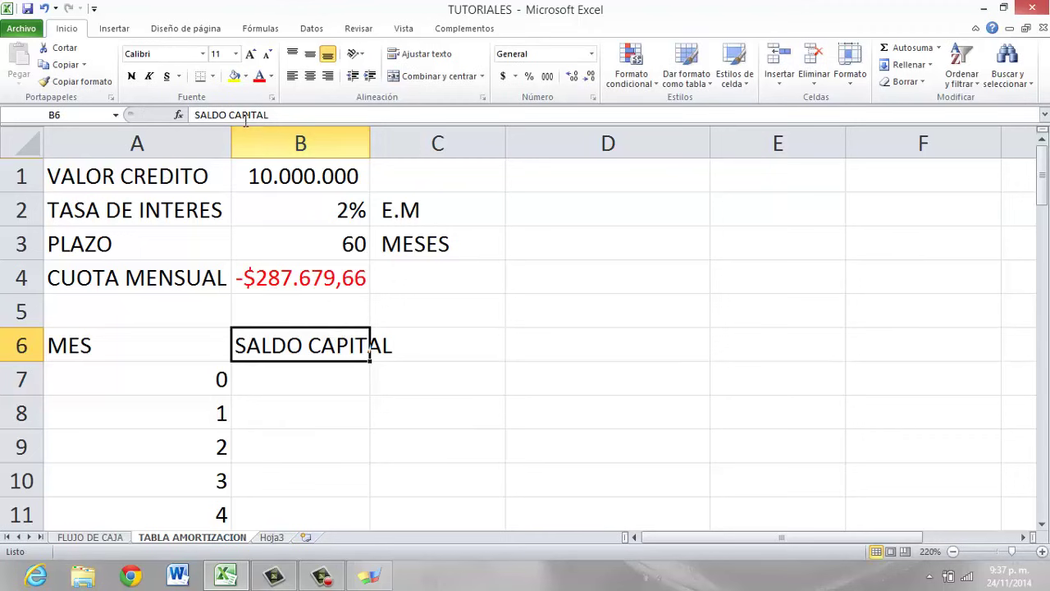
{"action": "left_click_drag", "start_coordinate": [370, 145], "coordinate": [395, 144]}
Enter the remaining table headers: CUOTA MENSUAL in C6, INTERESES in D6 and ABONO A CAPITAL in E6.
{"action": "left_click", "coordinate": [445, 343]}
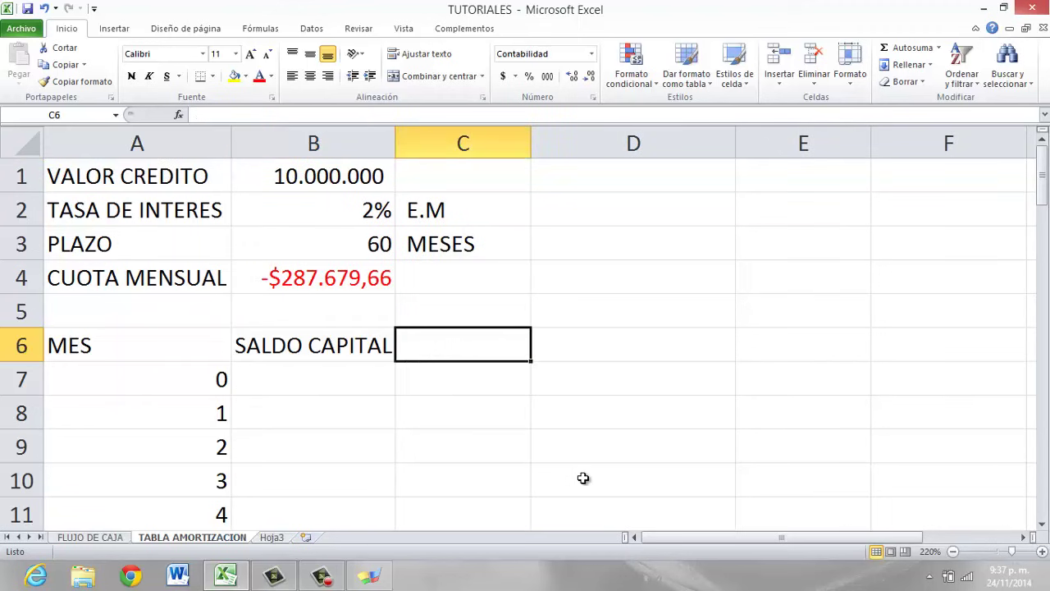
{"action": "type", "text": "C"}
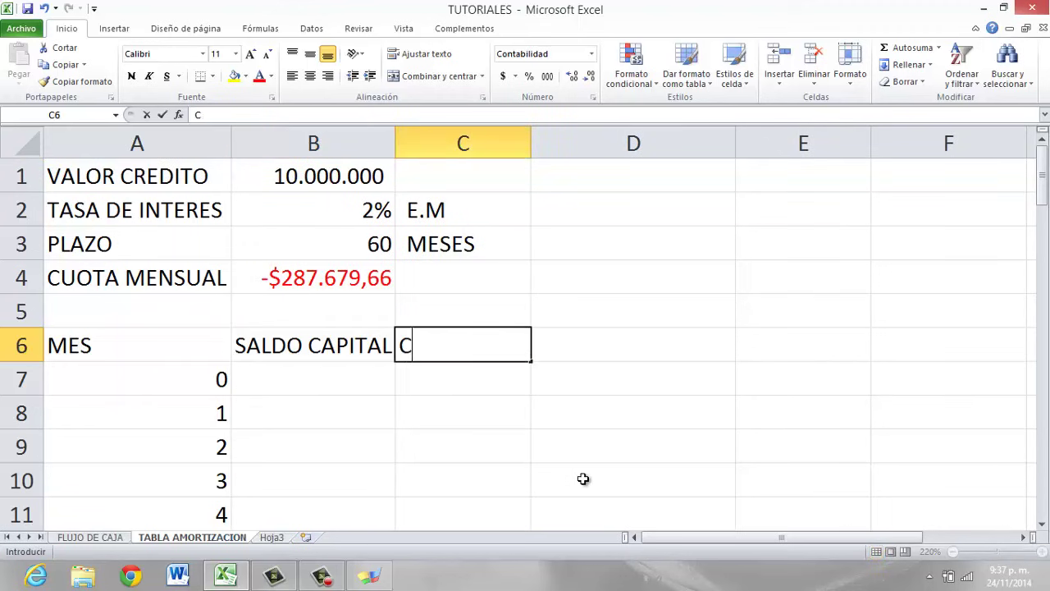
{"action": "type", "text": "UOTA MENSUA"}
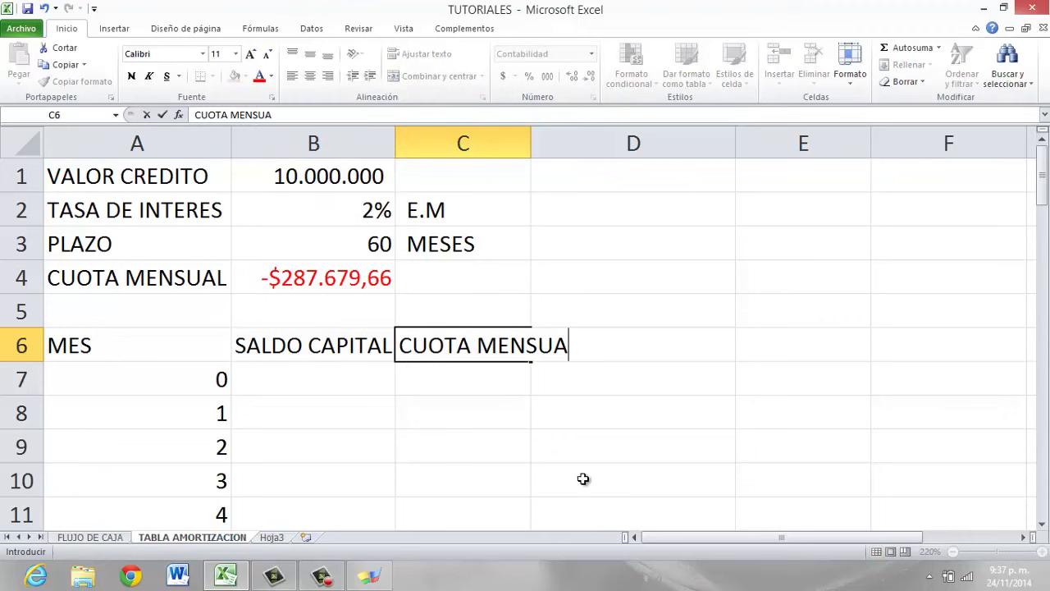
{"action": "type", "text": "L"}
{"action": "key", "text": "Tab"}
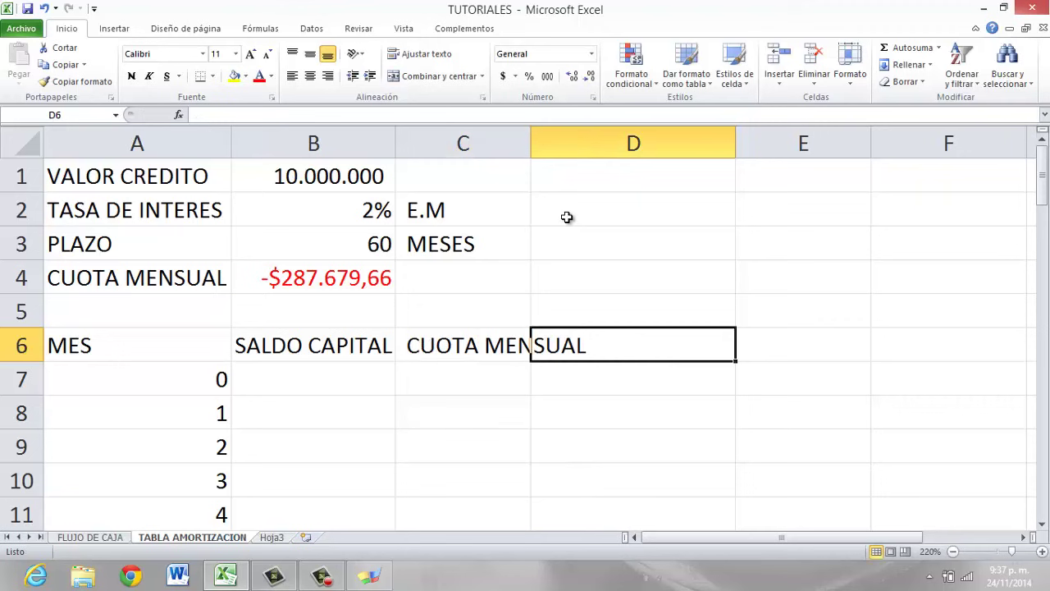
{"action": "type", "text": "INTERES"}
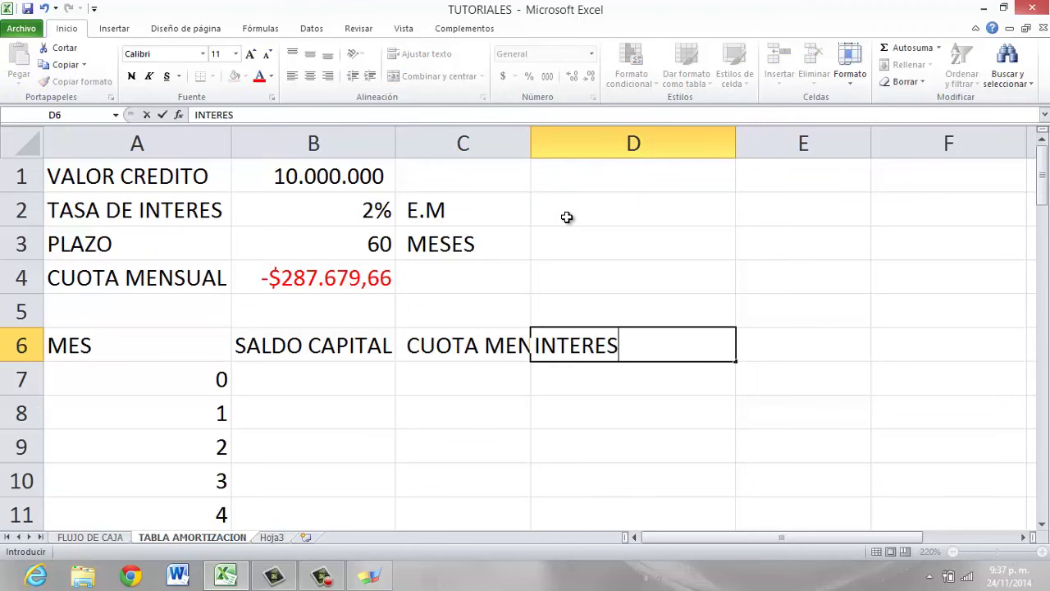
{"action": "type", "text": "ES"}
{"action": "key", "text": "Tab"}
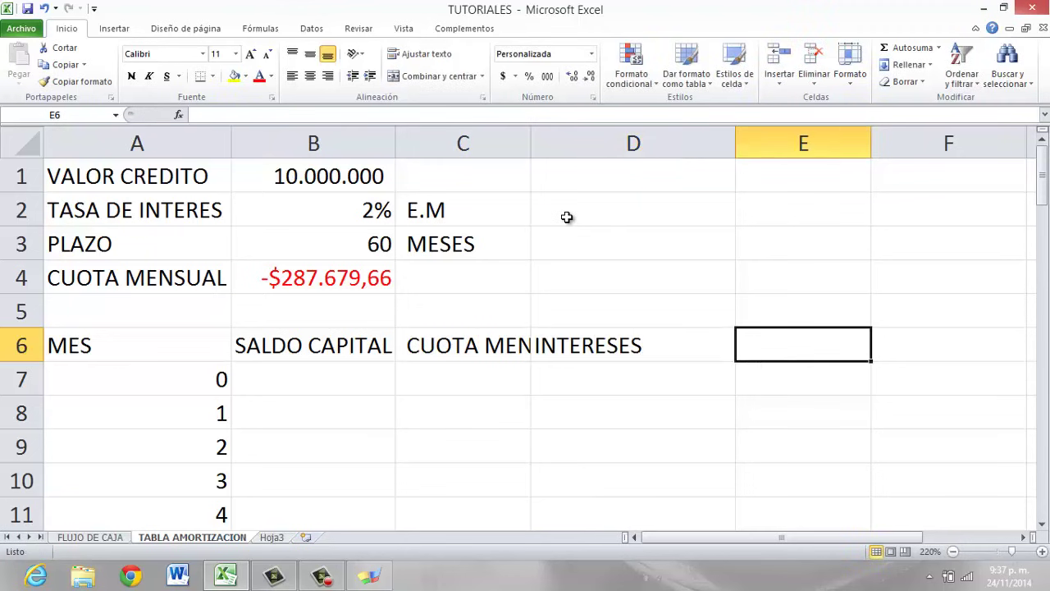
{"action": "type", "text": "ABONO A CA"}
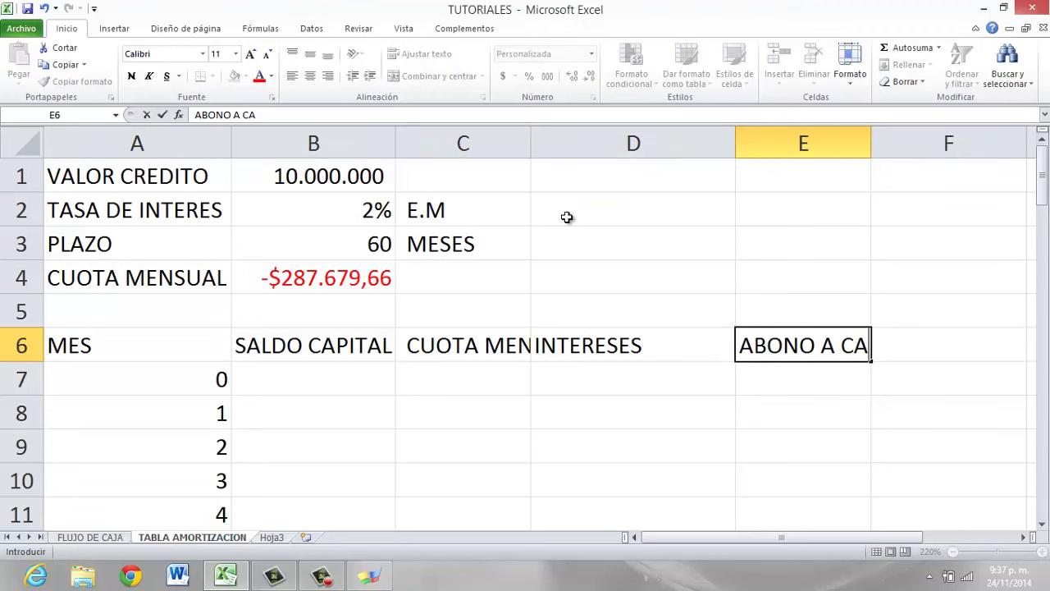
{"action": "type", "text": "PITAL"}
Format the header cells A6:E6 with wrapped text, horizontal and vertical centering, and bold.
{"action": "key", "text": "shift+Left"}
{"action": "key", "text": "shift+Left"}
{"action": "key", "text": "shift+Left"}
{"action": "key", "text": "shift+Left"}
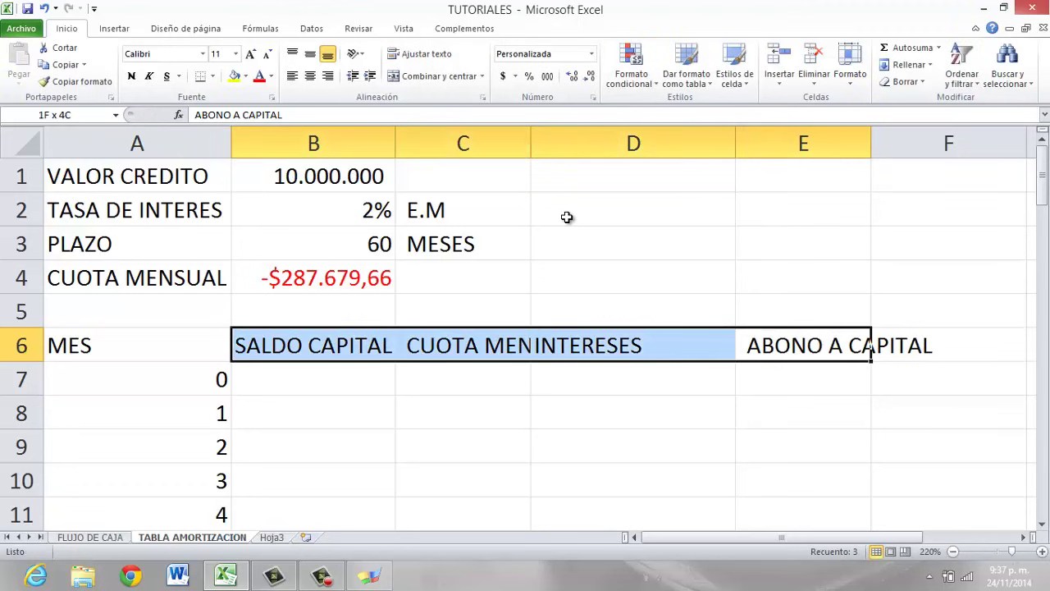
{"action": "left_click", "coordinate": [429, 55]}
{"action": "left_click", "coordinate": [311, 75]}
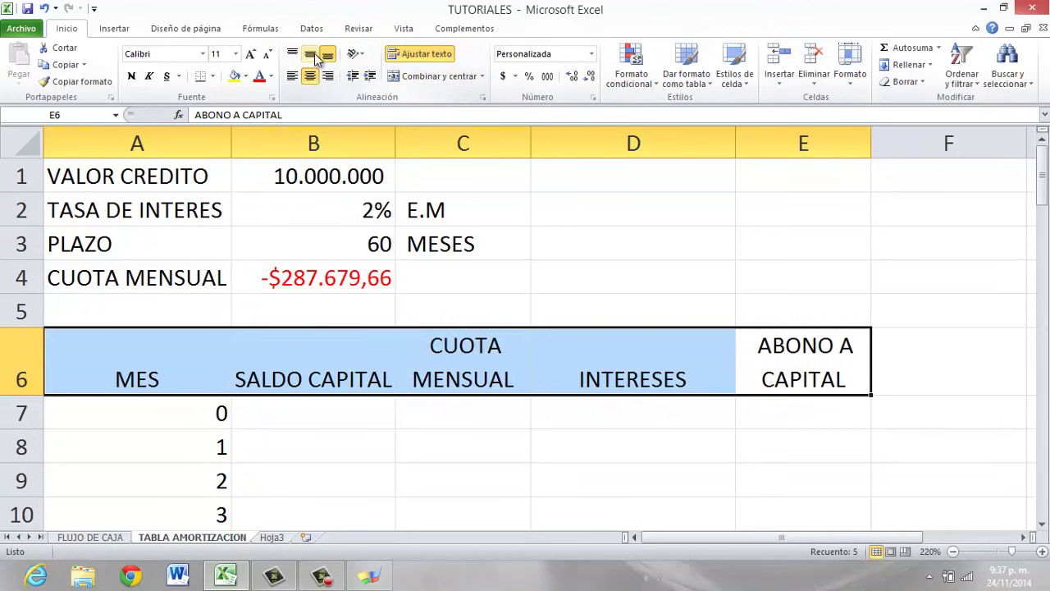
{"action": "left_click", "coordinate": [312, 53]}
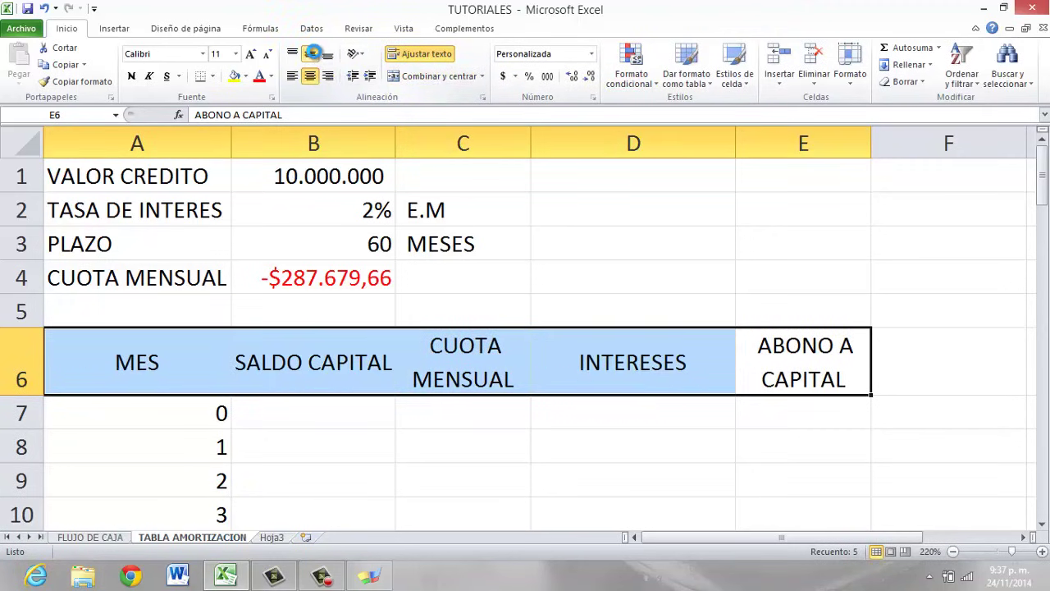
{"action": "key", "text": "ctrl+n"}
Link the month 0 capital balance in B7 to the credit value with the formula =B1.
{"action": "left_click", "coordinate": [601, 415]}
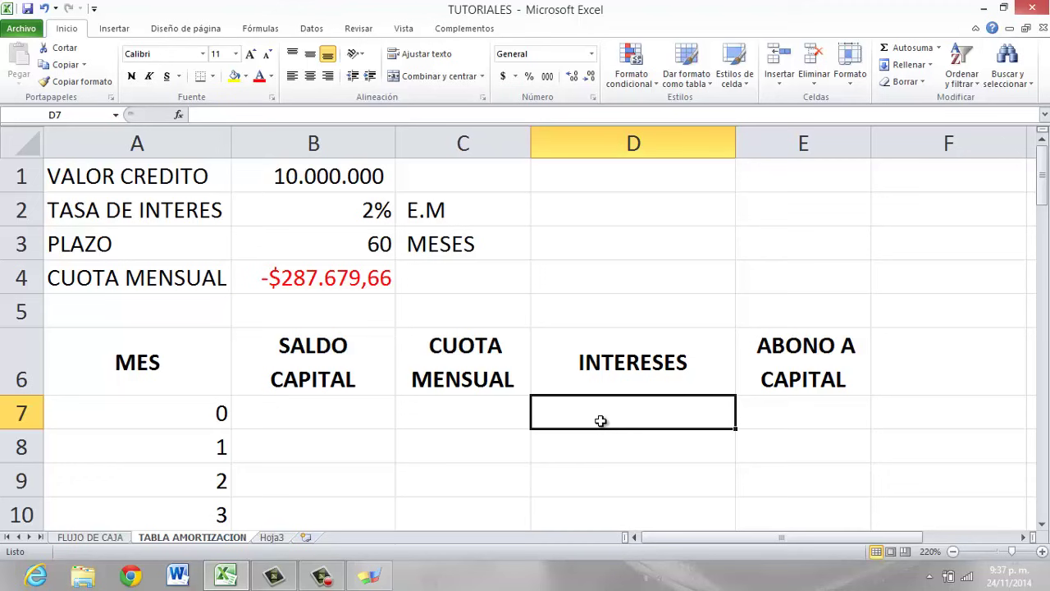
{"action": "key", "text": "Left"}
{"action": "key", "text": "Left"}
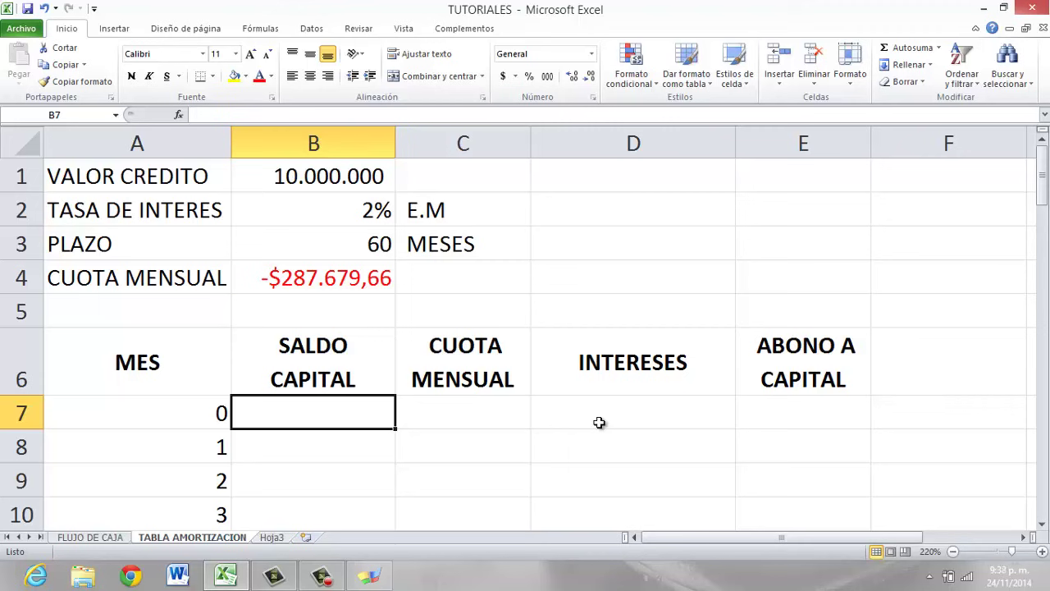
{"action": "type", "text": "="}
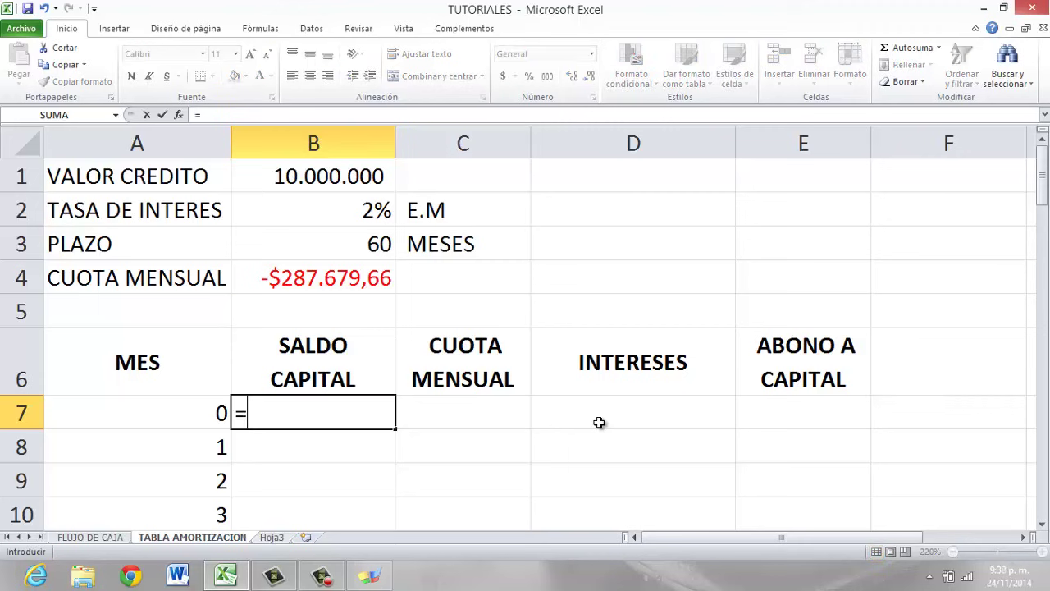
{"action": "left_click", "coordinate": [337, 174]}
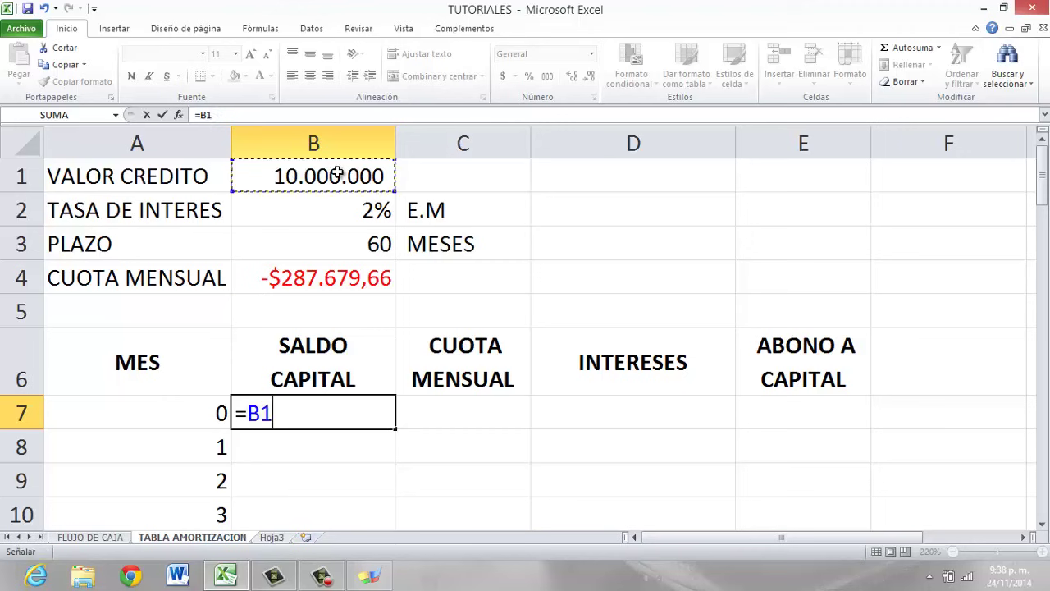
{"action": "key", "text": "Return"}
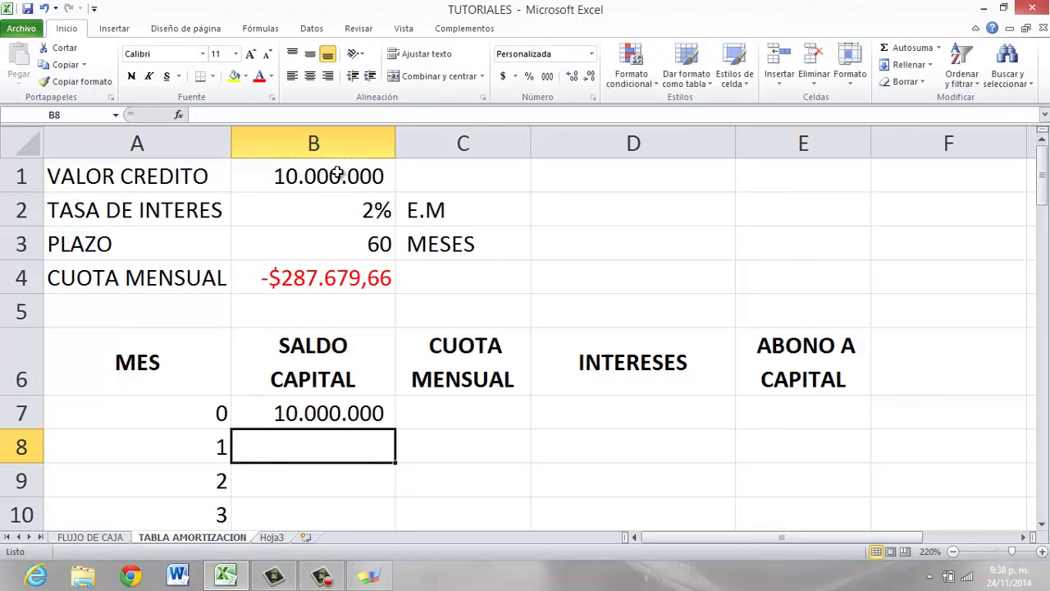
Enter 0 as the month 0 monthly payment in C7 and as the interest in D7.
{"action": "key", "text": "Up"}
{"action": "key", "text": "Right"}
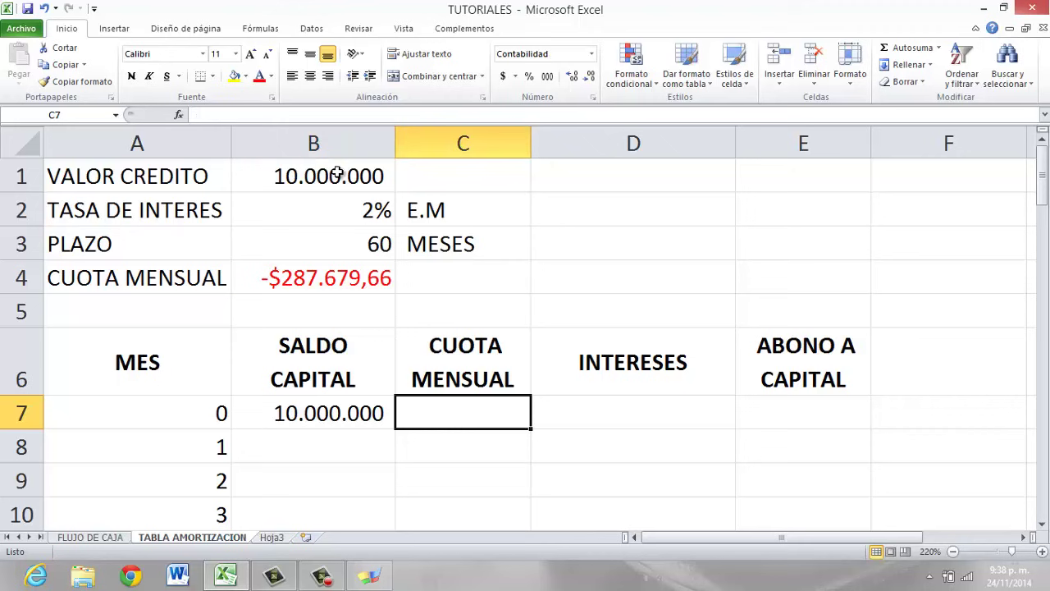
{"action": "type", "text": "0"}
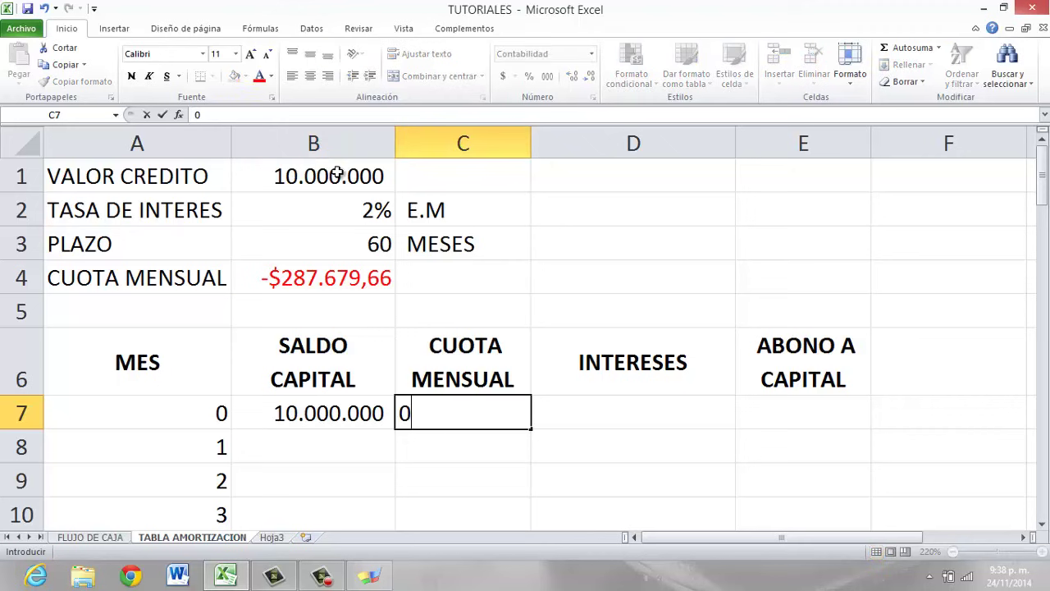
{"action": "key", "text": "Return"}
{"action": "key", "text": "Up"}
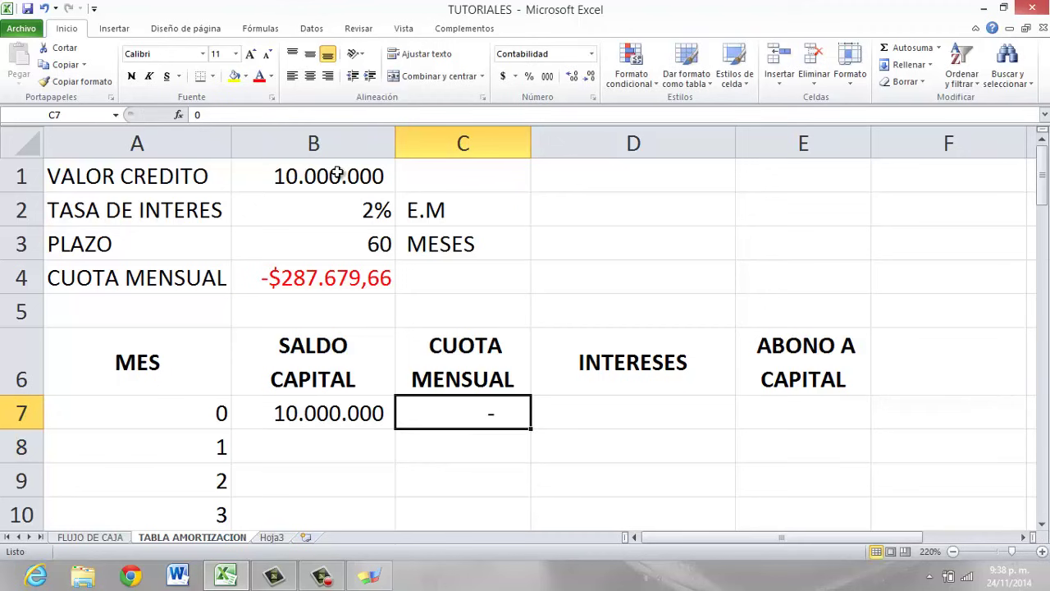
{"action": "key", "text": "Right"}
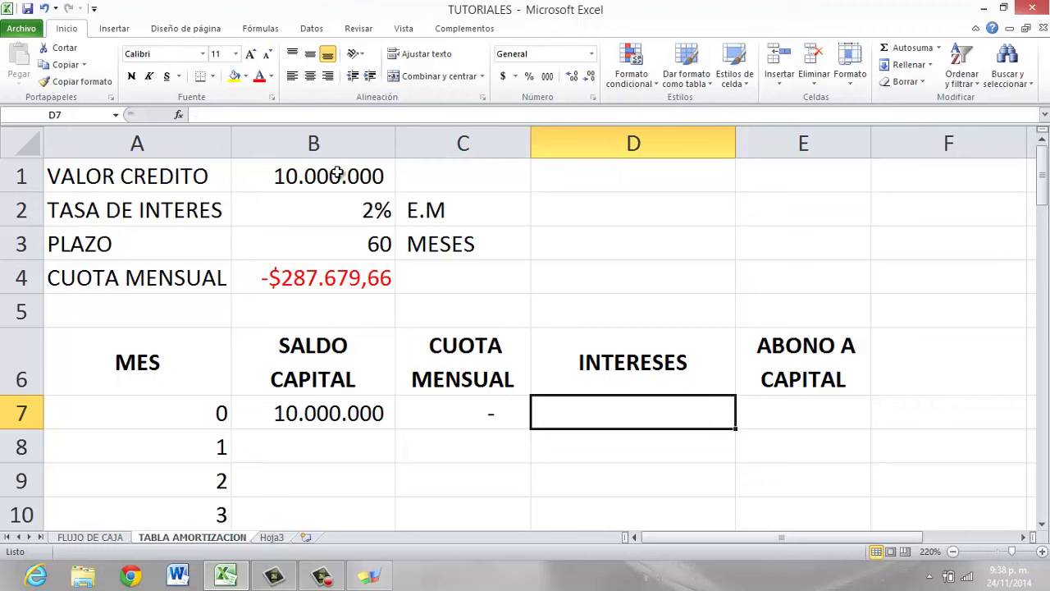
{"action": "type", "text": "0"}
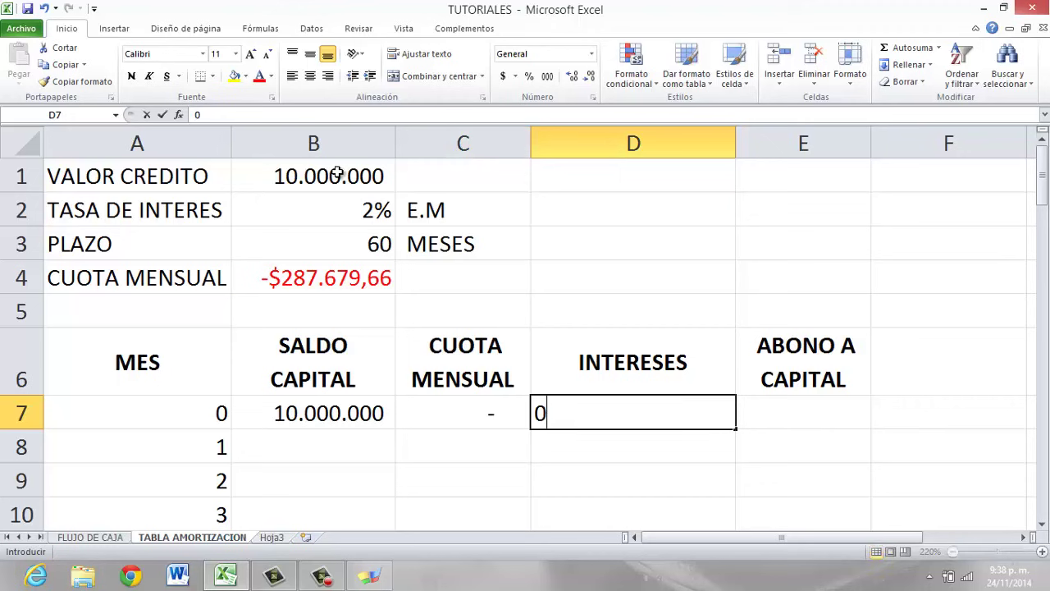
{"action": "key", "text": "Return"}
{"action": "key", "text": "Up"}
{"action": "key", "text": "Right"}
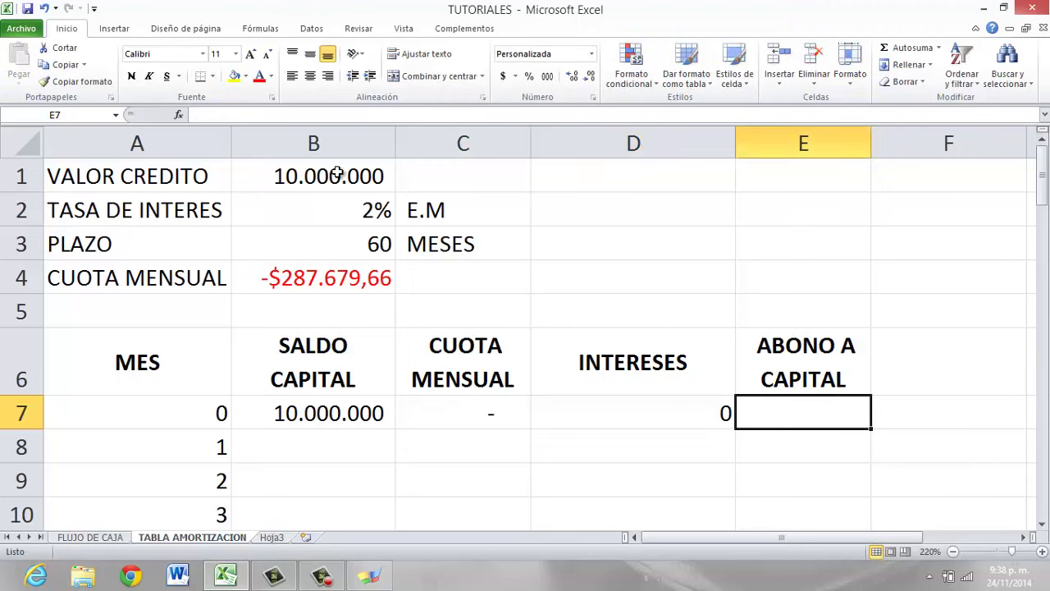
Enter 0 as the month 0 principal payment in E7 and fit the INTERESES column's width to its content.
{"action": "type", "text": "0"}
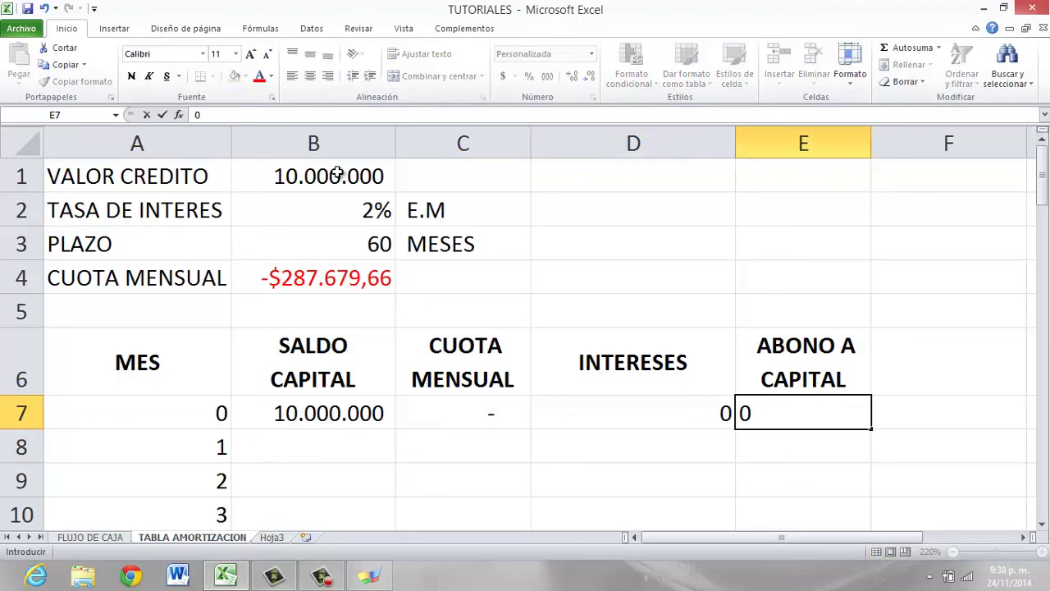
{"action": "key", "text": "Return"}
{"action": "key", "text": "Left"}
{"action": "key", "text": "Left"}
{"action": "key", "text": "Left"}
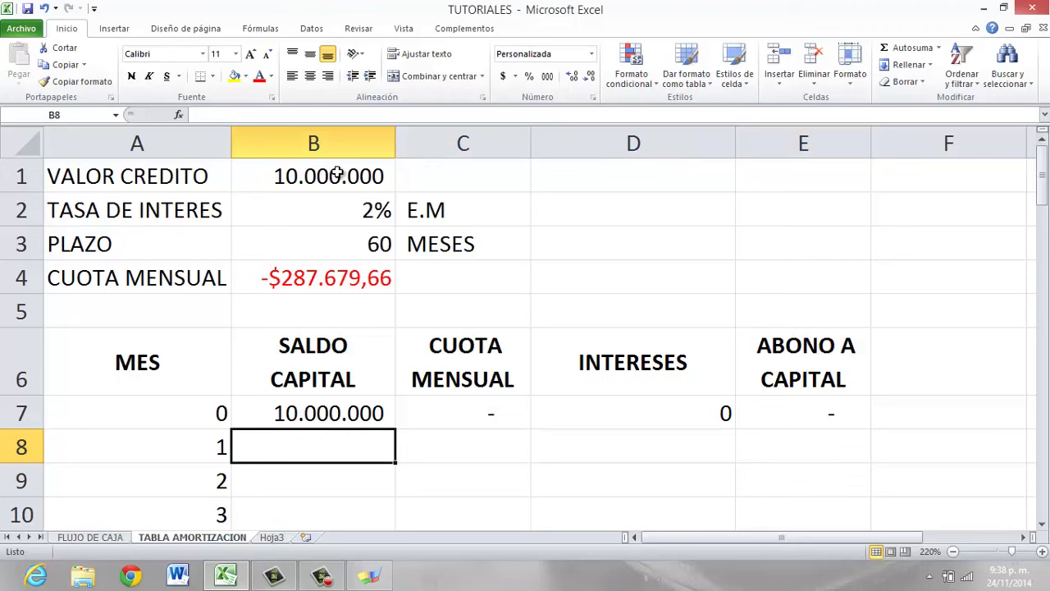
{"action": "key", "text": "Right"}
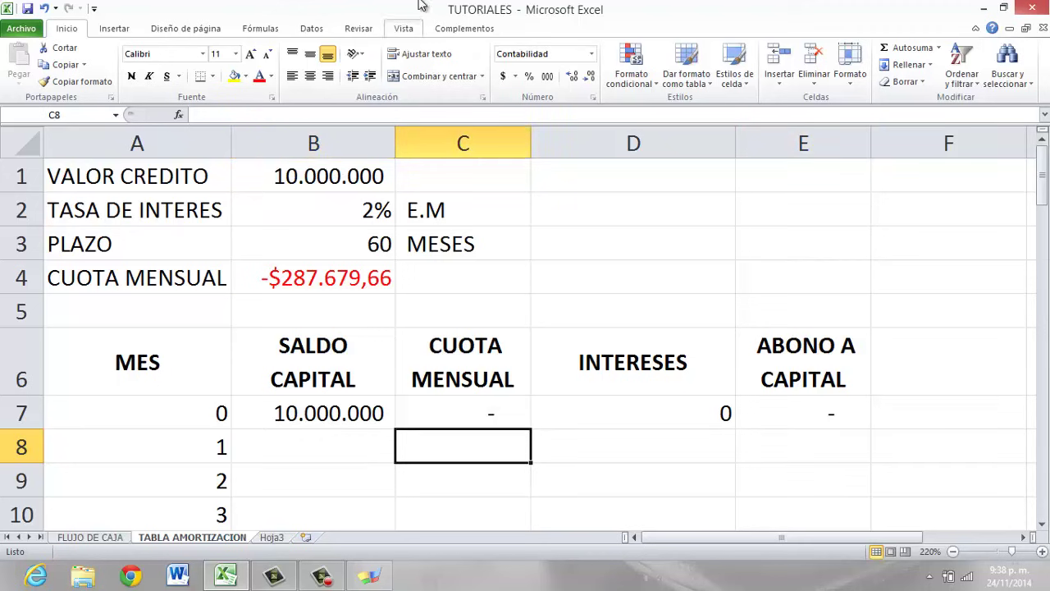
{"action": "double_click", "coordinate": [735, 141]}
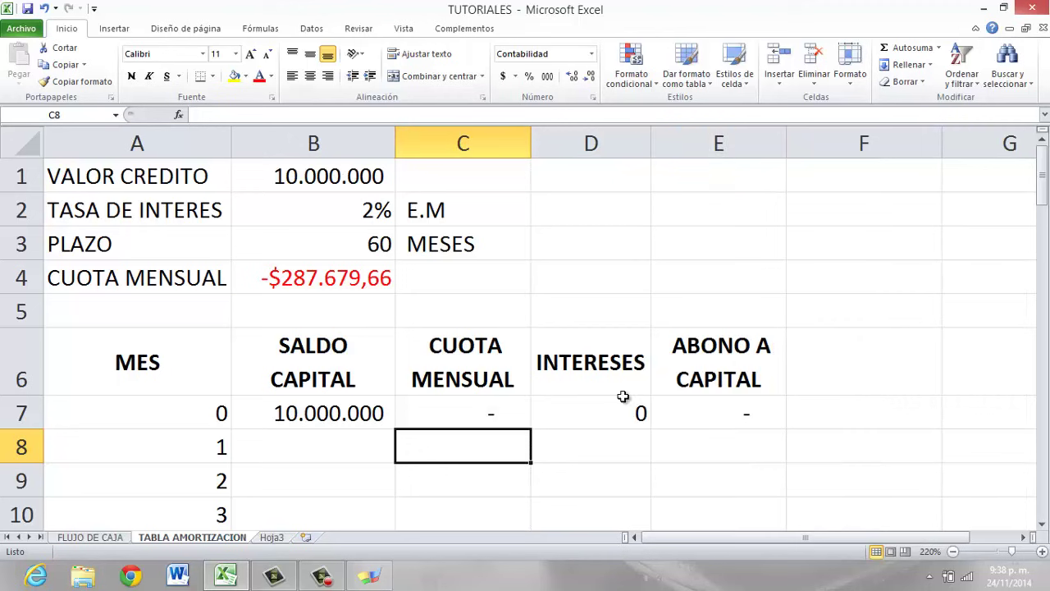
Calculate the month 1 interest in D8 with the formula =B7*$B$2, keeping the interest rate reference absolute.
{"action": "left_click", "coordinate": [607, 446]}
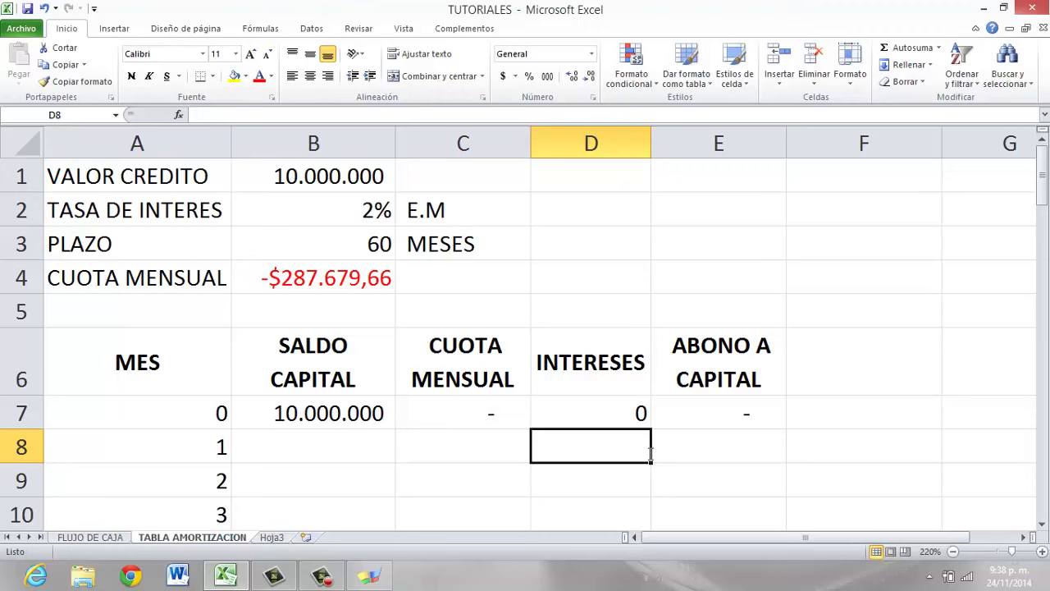
{"action": "type", "text": "="}
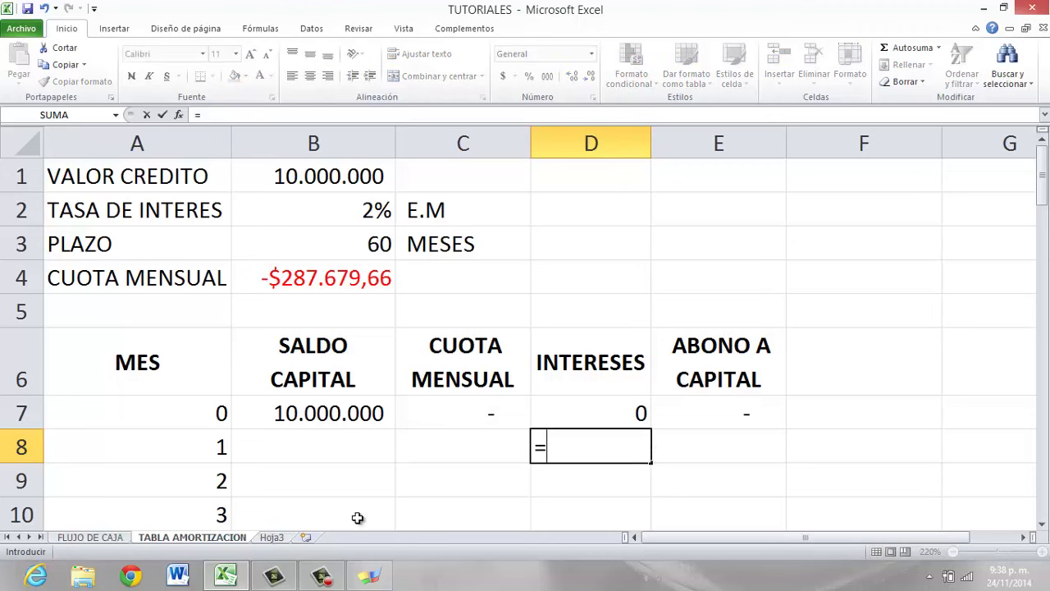
{"action": "left_click", "coordinate": [374, 415]}
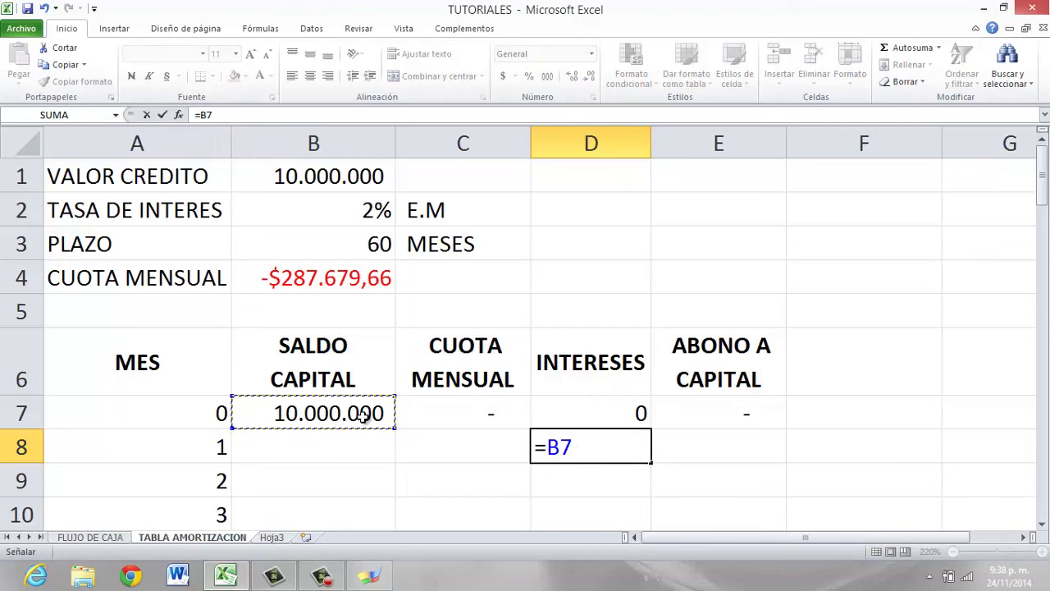
{"action": "type", "text": "*"}
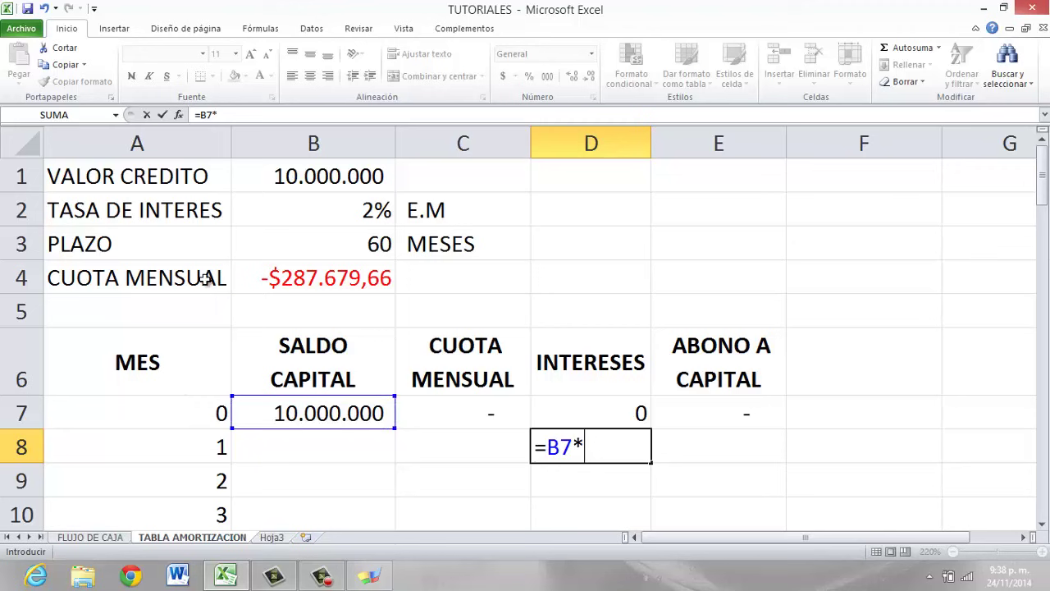
{"action": "left_click", "coordinate": [333, 207]}
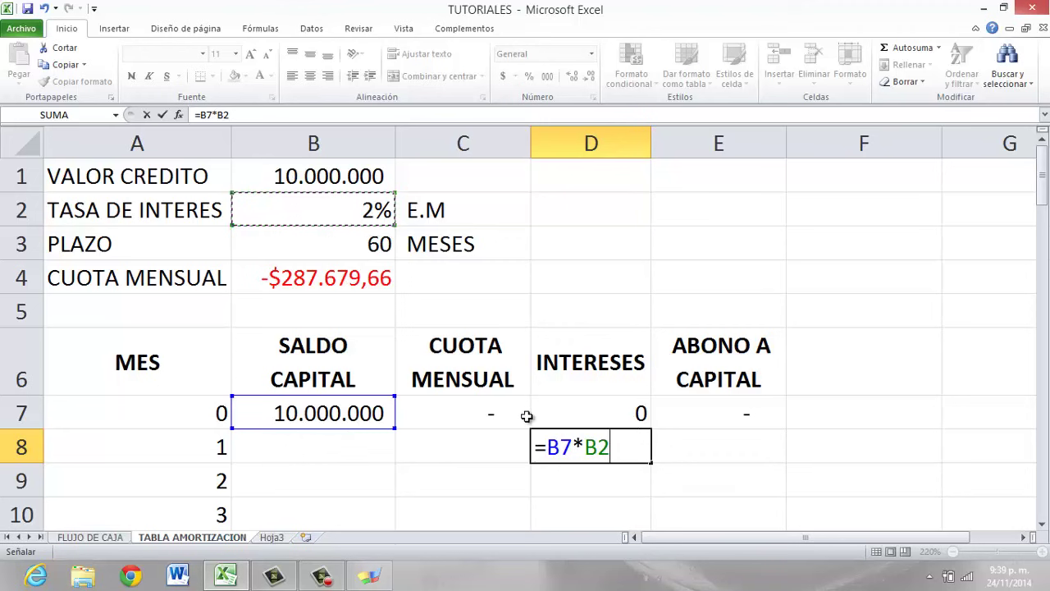
{"action": "left_click", "coordinate": [598, 461]}
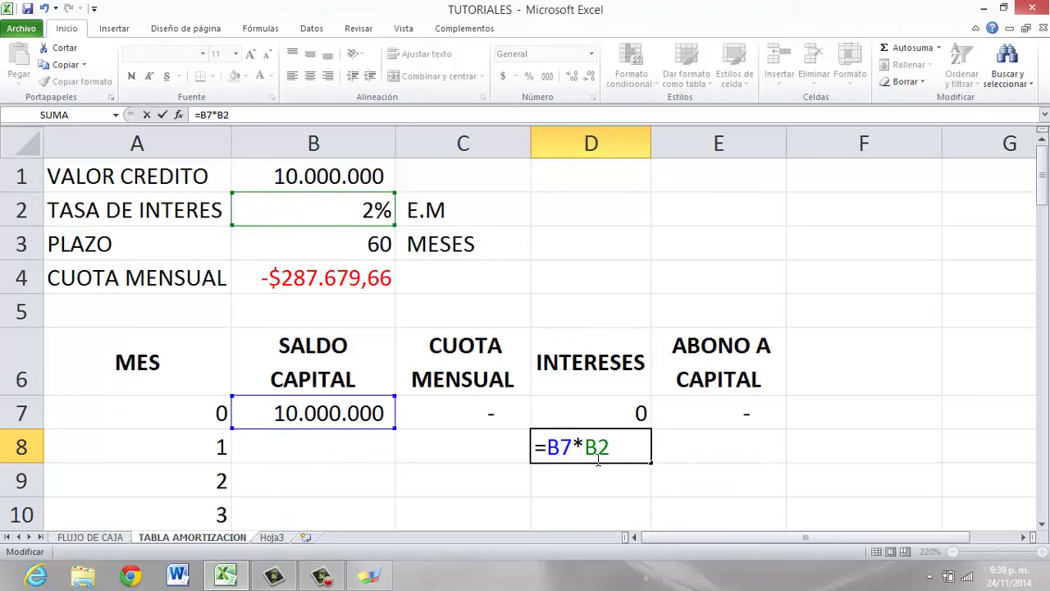
{"action": "type", "text": "$"}
{"action": "key", "text": "Left"}
{"action": "key", "text": "Left"}
{"action": "type", "text": "$"}
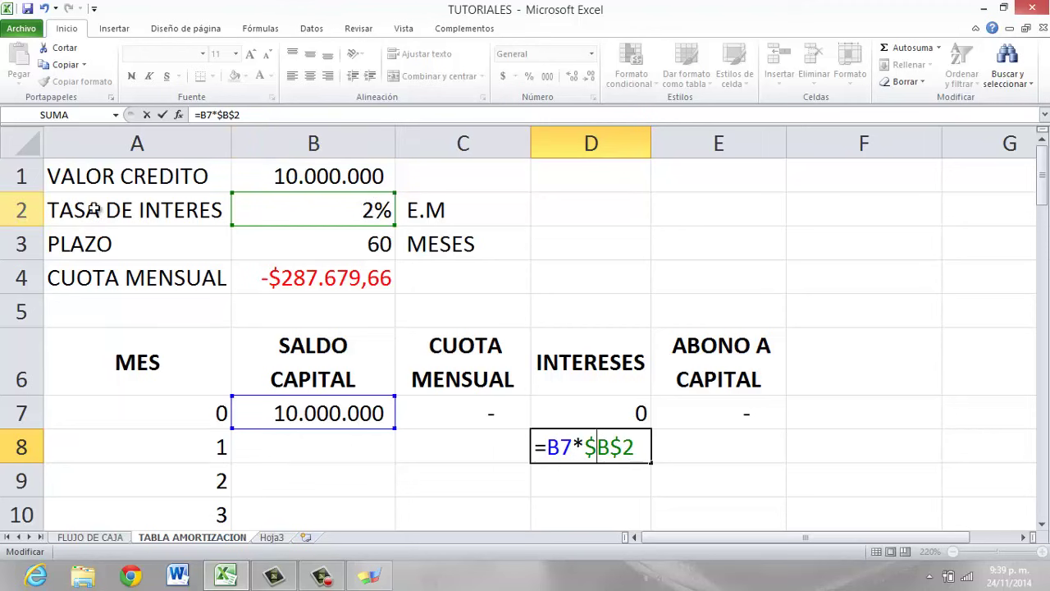
{"action": "left_click", "coordinate": [592, 446]}
{"action": "key", "text": "Return"}
{"action": "key", "text": "Up"}
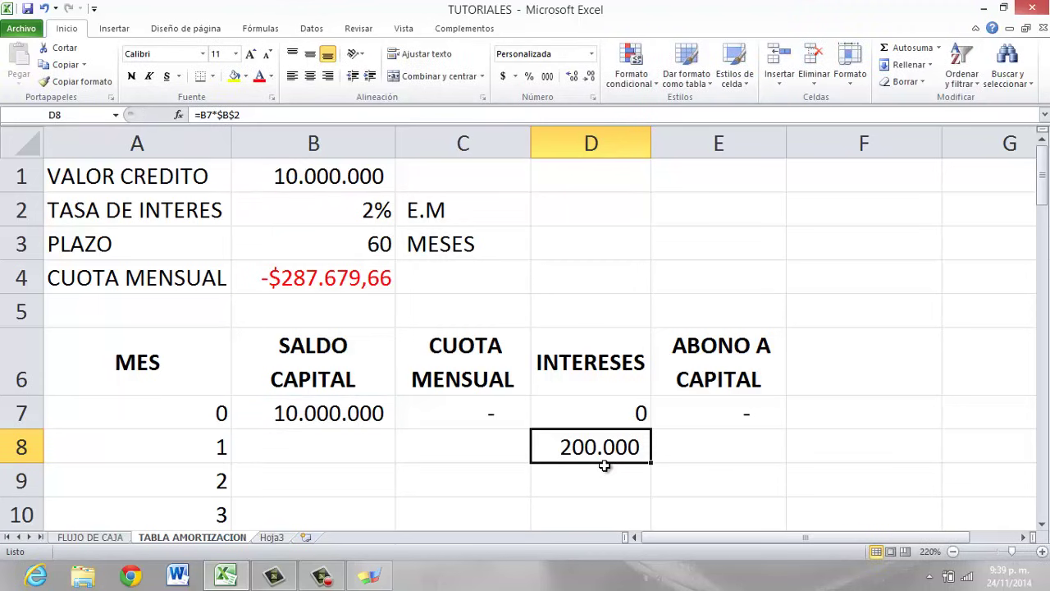
Copy the interest formula from D8 down the INTERESES column to month 60 in D67.
{"action": "scroll", "coordinate": [604, 465], "scroll_direction": "down", "scroll_amount": 2}
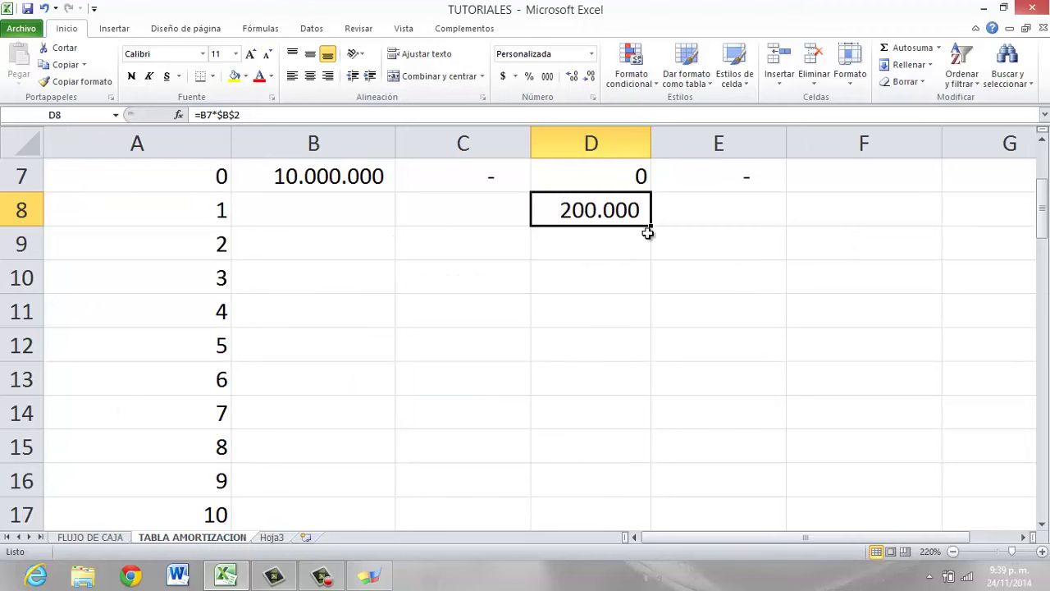
{"action": "left_click_drag", "start_coordinate": [652, 228], "coordinate": [628, 486]}
{"action": "scroll", "coordinate": [628, 484], "scroll_direction": "up", "scroll_amount": 17}
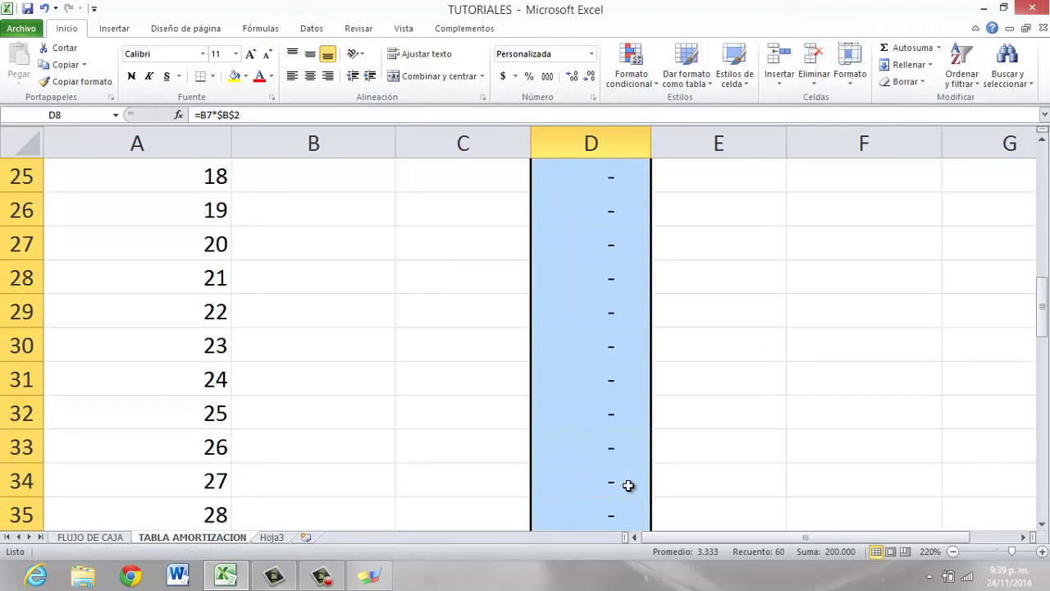
{"action": "scroll", "coordinate": [630, 478], "scroll_direction": "up", "scroll_amount": 2}
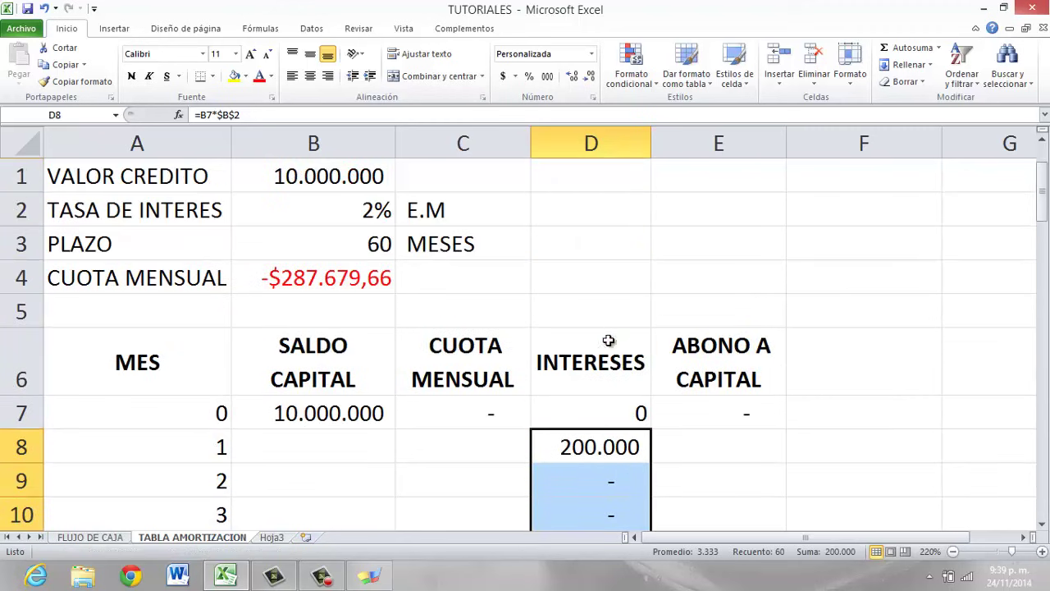
Examine the copied interest formulas in D9 and D10 to check which cells they reference.
{"action": "left_click", "coordinate": [605, 482]}
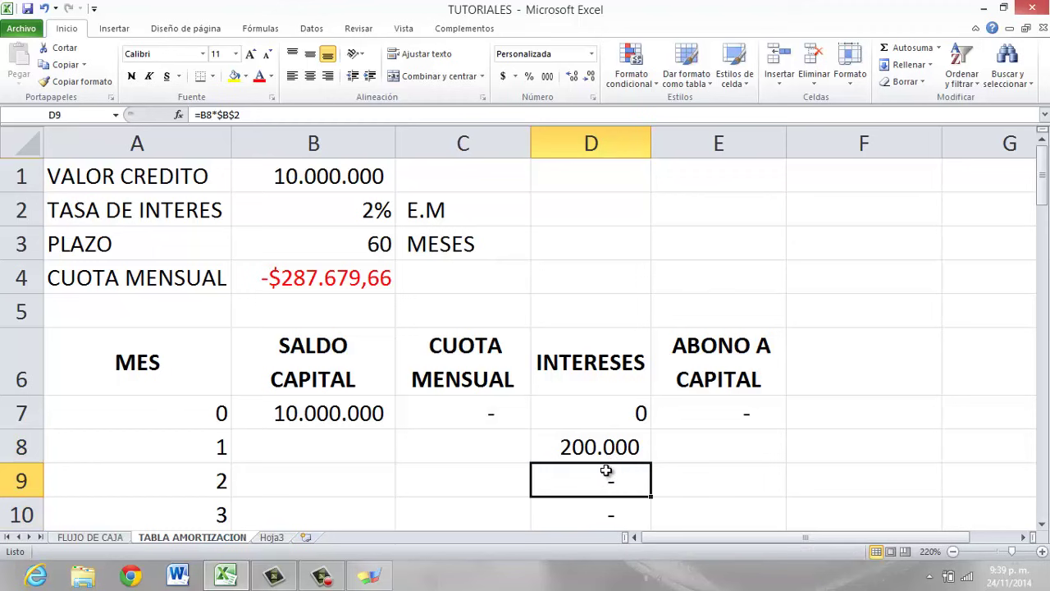
{"action": "double_click", "coordinate": [608, 471]}
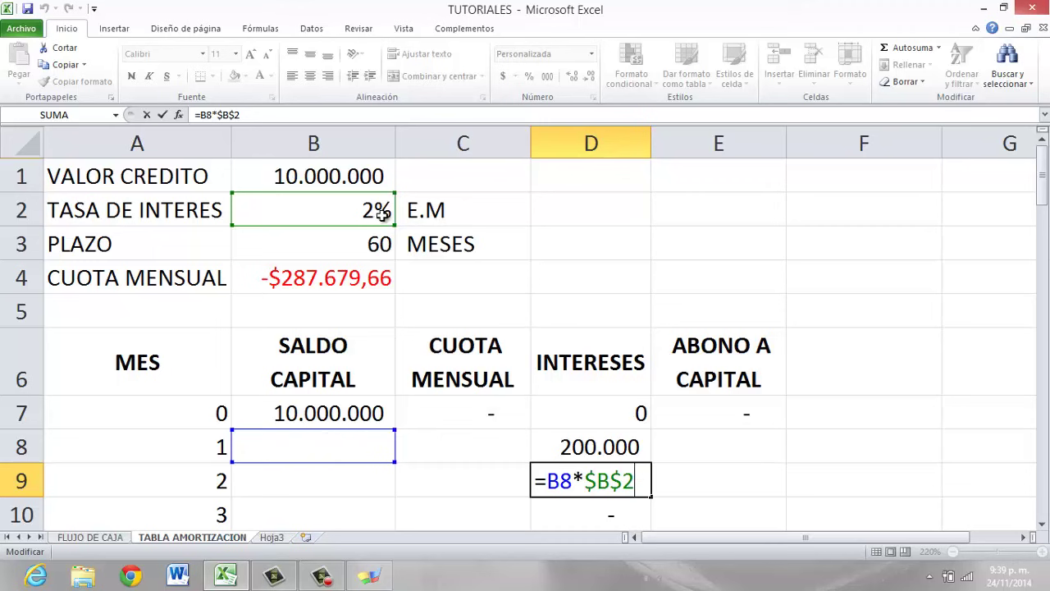
{"action": "key", "text": "Return"}
{"action": "key", "text": "F2"}
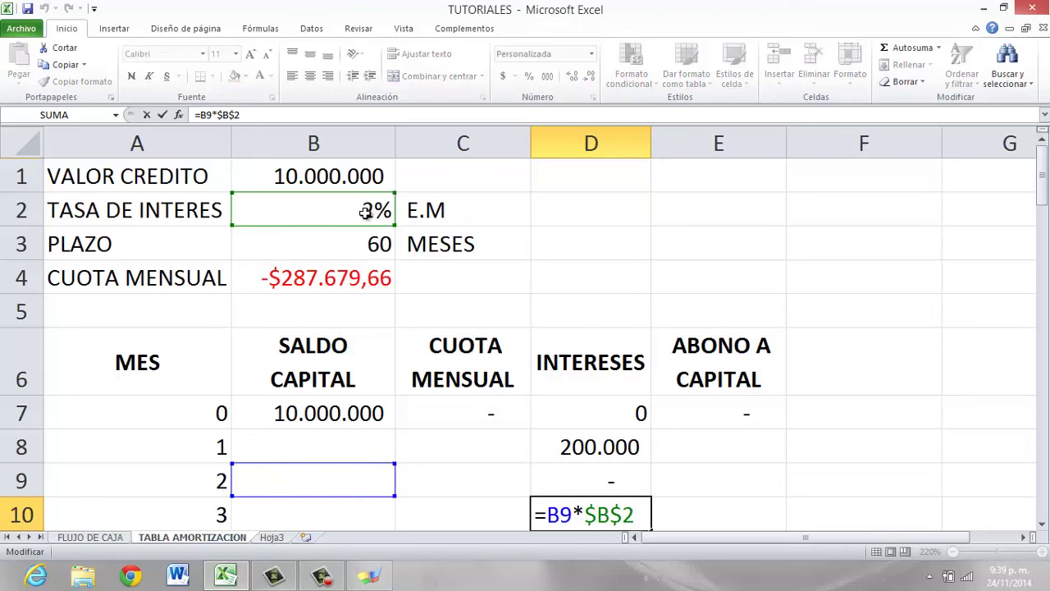
{"action": "key", "text": "Return"}
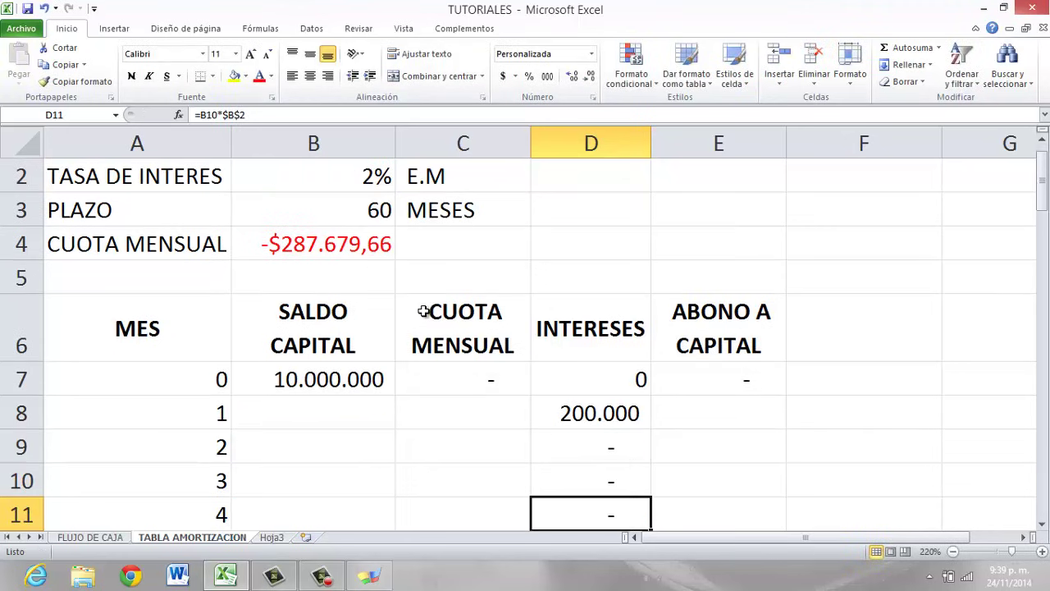
{"action": "key", "text": "Up"}
{"action": "key", "text": "Up"}
{"action": "key", "text": "Up"}
{"action": "key", "text": "Up"}
{"action": "key", "text": "Down"}
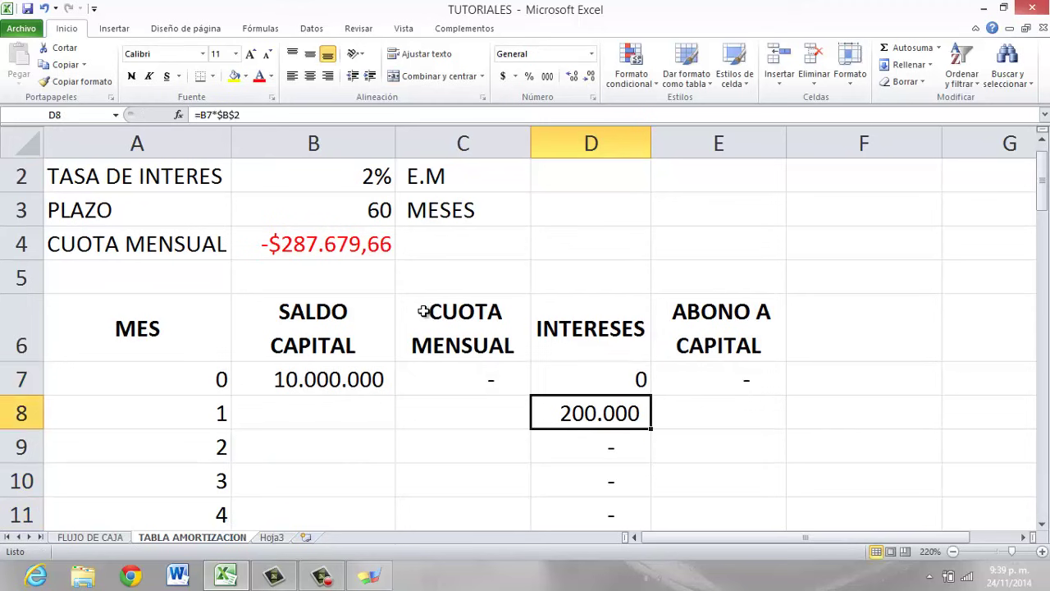
{"action": "key", "text": "Left"}
{"action": "key", "text": "Left"}
{"action": "key", "text": "Down"}
{"action": "key", "text": "Down"}
{"action": "key", "text": "Down"}
{"action": "key", "text": "Down"}
{"action": "key", "text": "Down"}
{"action": "key", "text": "Down"}
{"action": "key", "text": "Down"}
{"action": "key", "text": "Down"}
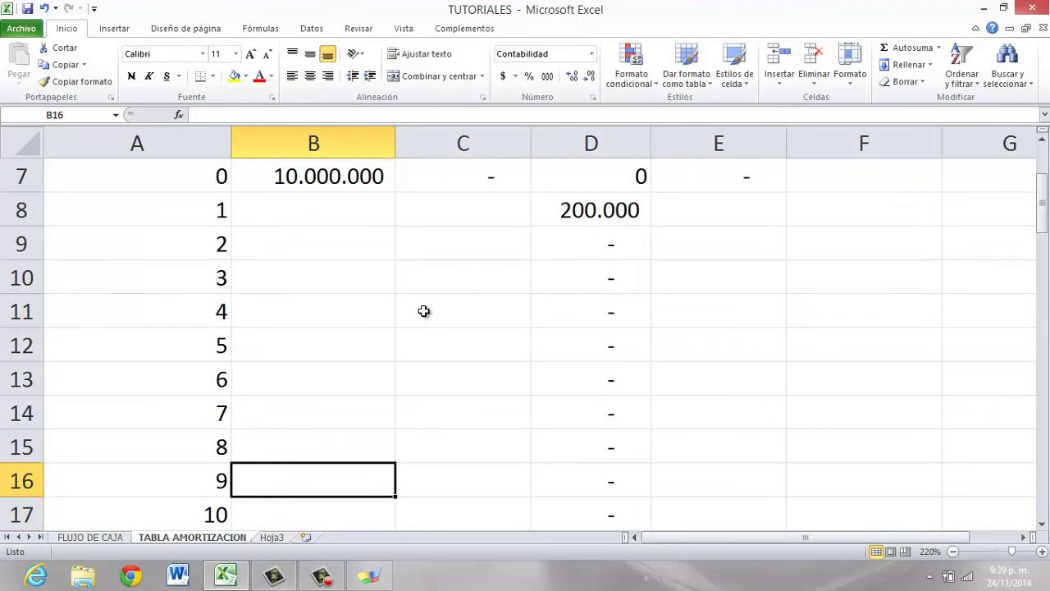
{"action": "key", "text": "Up"}
{"action": "key", "text": "Up"}
{"action": "key", "text": "Up"}
{"action": "key", "text": "Up"}
{"action": "key", "text": "Up"}
{"action": "key", "text": "Up"}
{"action": "key", "text": "Up"}
{"action": "key", "text": "Up"}
{"action": "key", "text": "Up"}
{"action": "key", "text": "Up"}
{"action": "key", "text": "Up"}
{"action": "key", "text": "Up"}
{"action": "key", "text": "Up"}
{"action": "key", "text": "Up"}
{"action": "key", "text": "Up"}
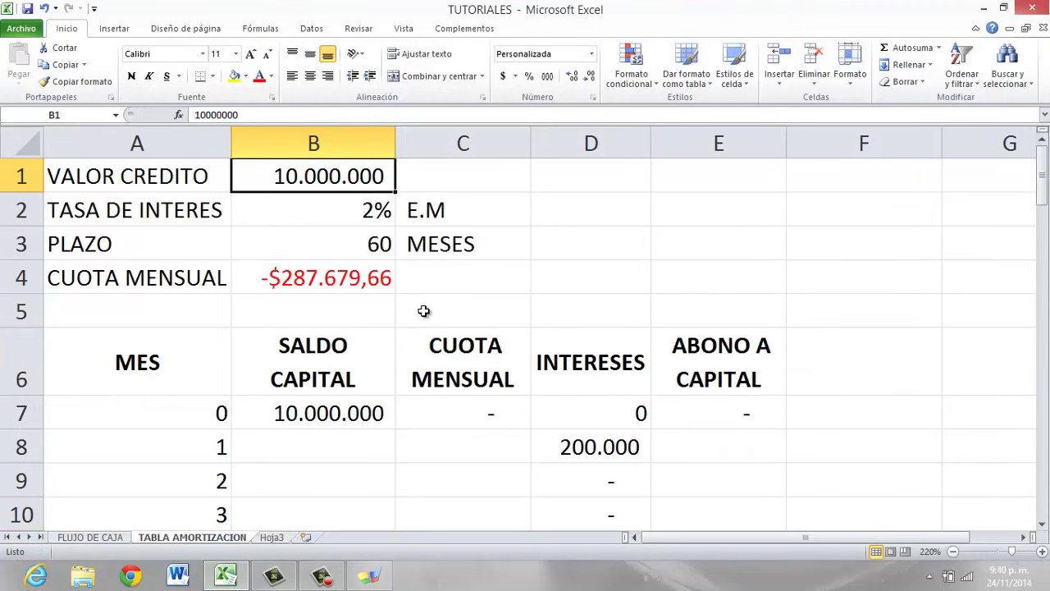
{"action": "left_click", "coordinate": [584, 432]}
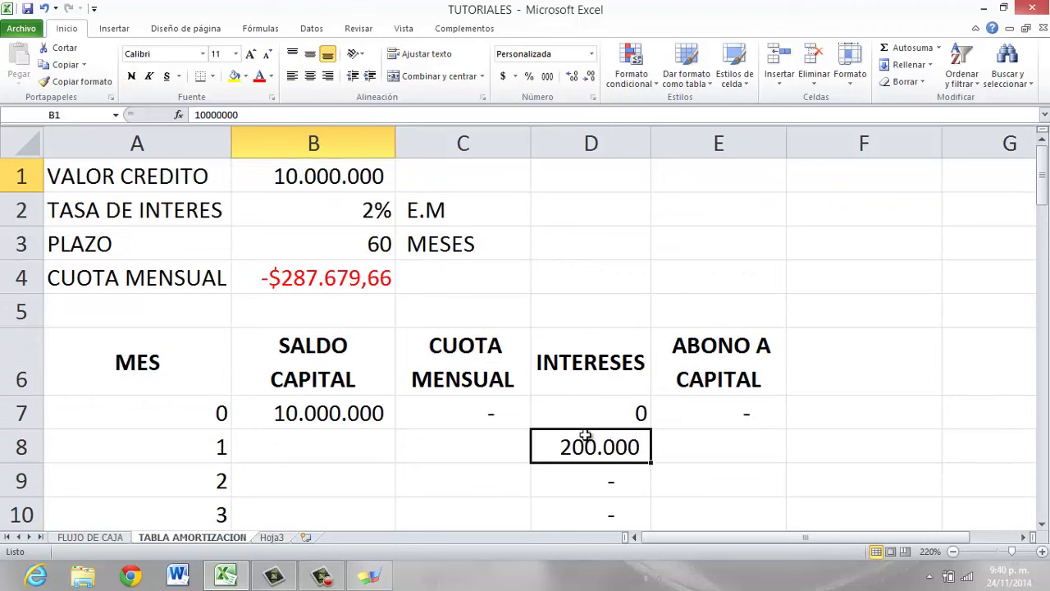
Enter the month 1 payment in C8 as a positive amount with the formula =B4*(-1).
{"action": "left_click", "coordinate": [488, 418]}
{"action": "left_click", "coordinate": [483, 442]}
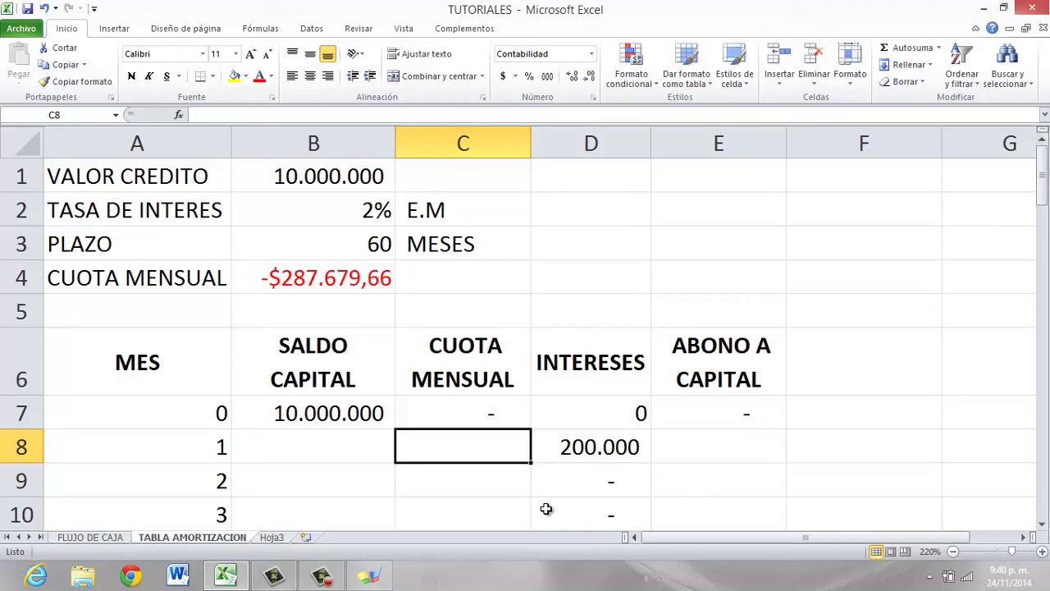
{"action": "type", "text": "="}
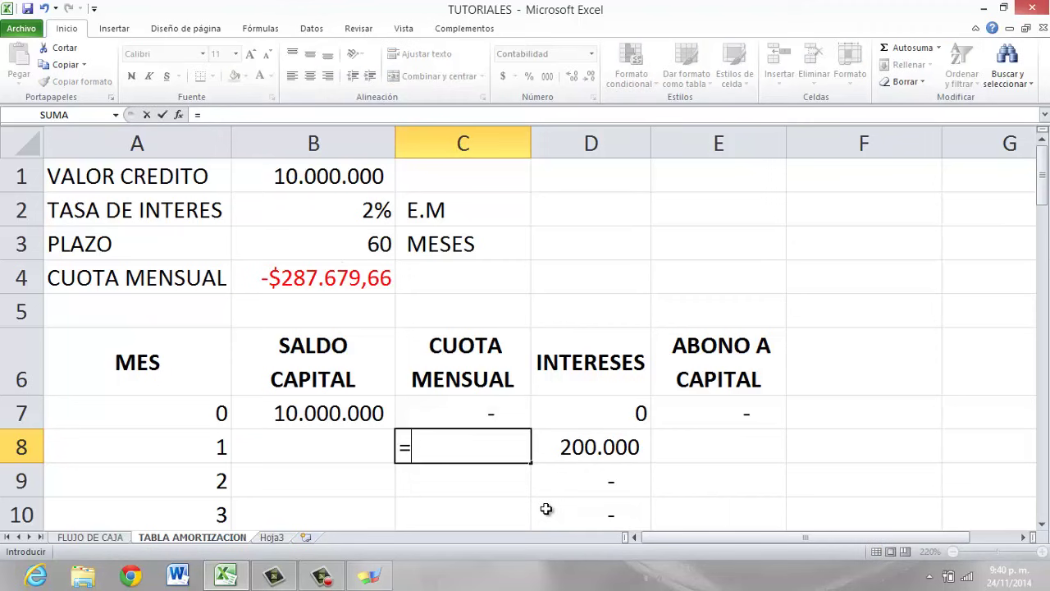
{"action": "left_click", "coordinate": [365, 277]}
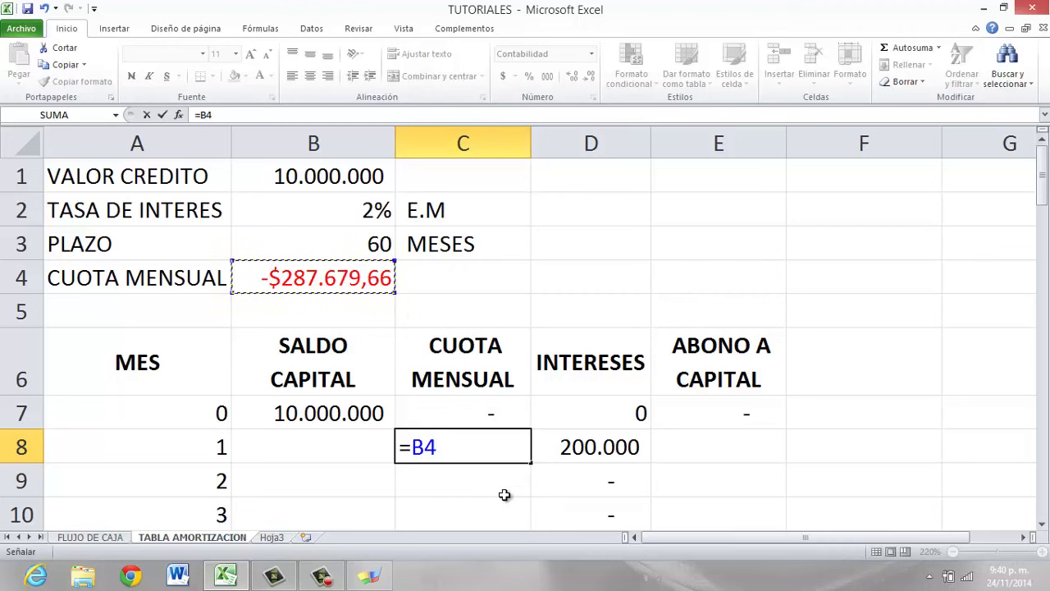
{"action": "type", "text": "*(-1"}
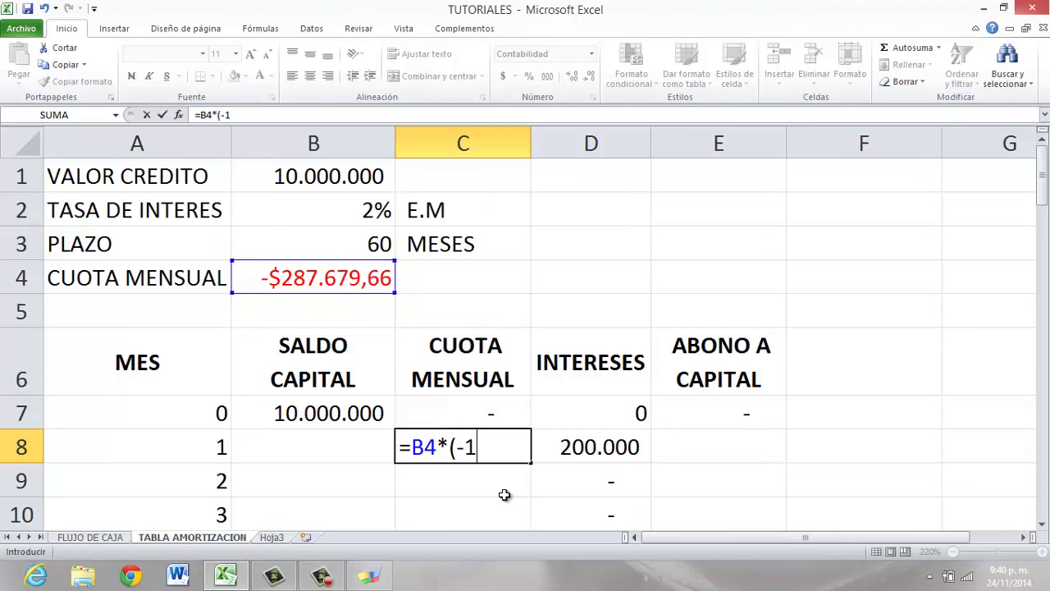
{"action": "type", "text": ")"}
{"action": "key", "text": "Return"}
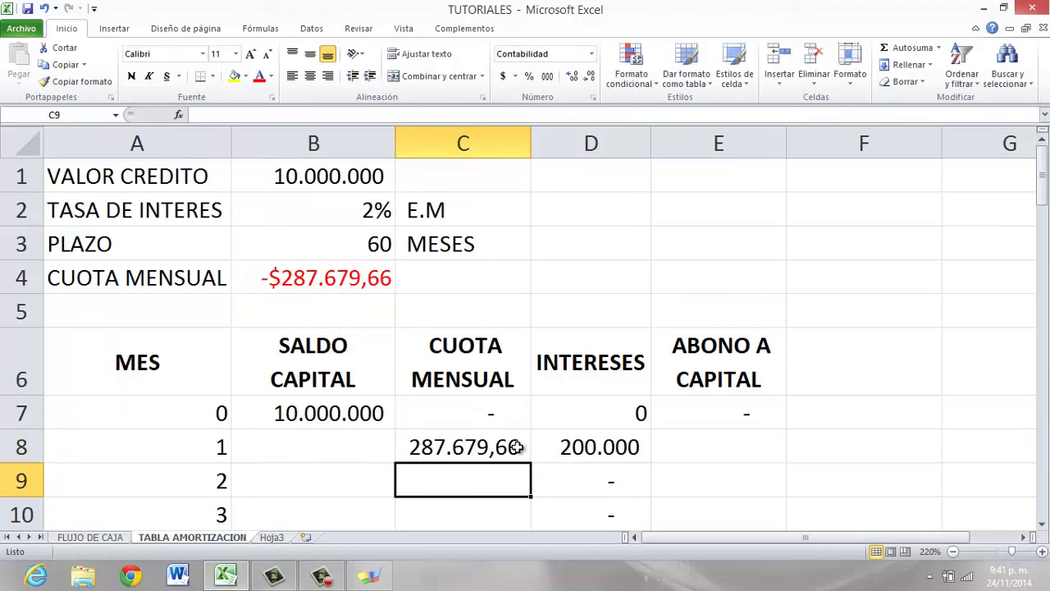
Link the month 2 payment in C9 to the previous one with =C8 and copy it down to month 60 in C67.
{"action": "type", "text": "="}
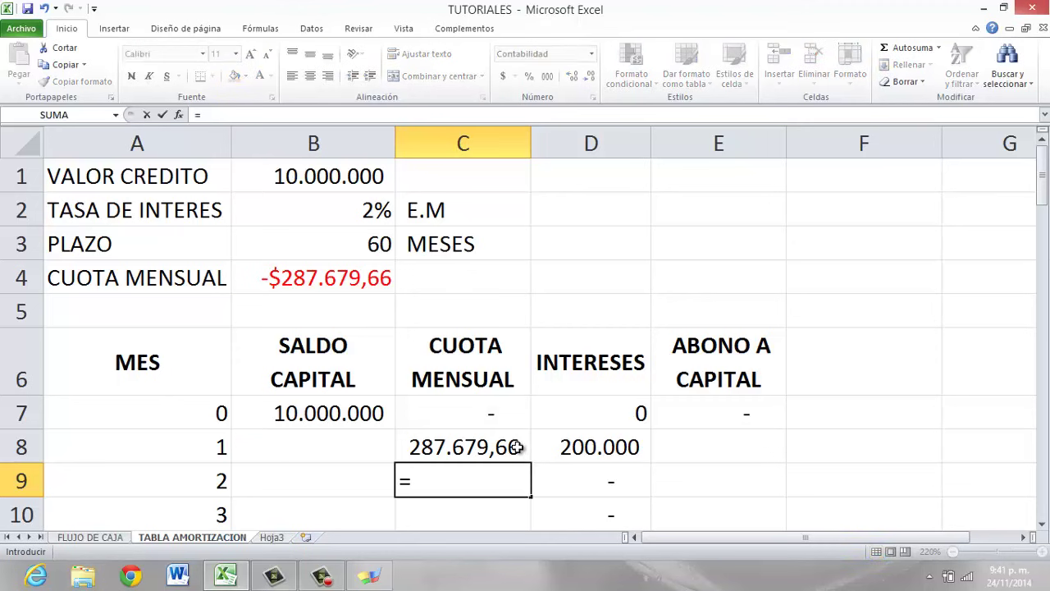
{"action": "left_click", "coordinate": [515, 446]}
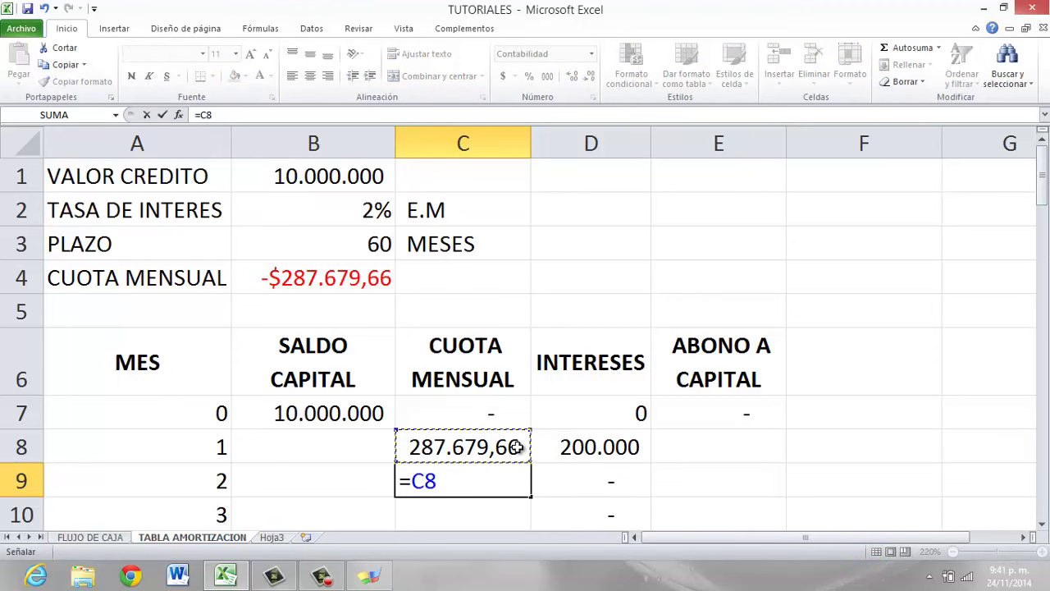
{"action": "key", "text": "Return"}
{"action": "scroll", "coordinate": [516, 446], "scroll_direction": "down", "scroll_amount": 2}
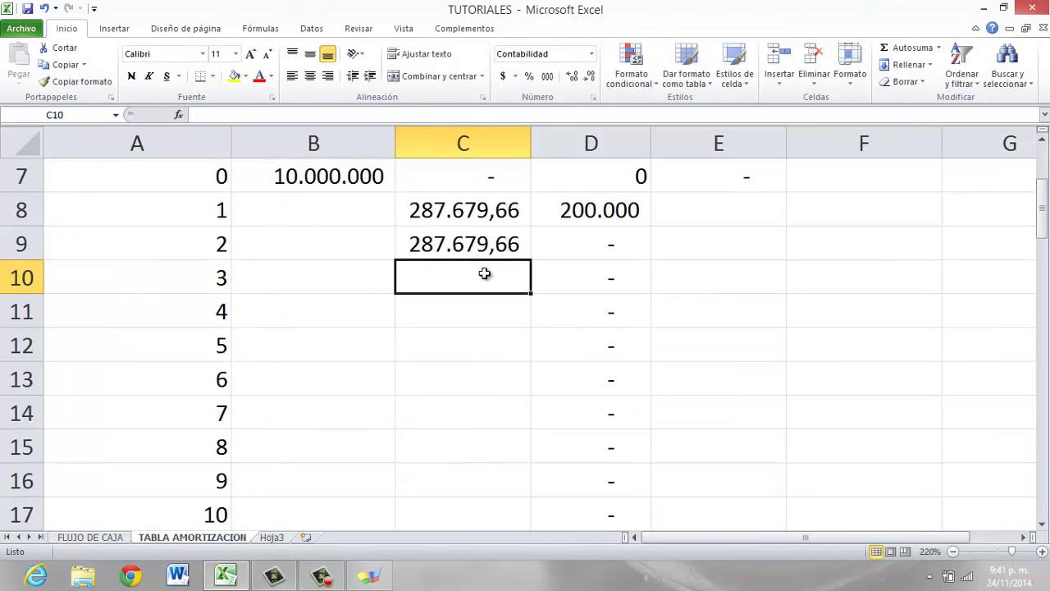
{"action": "left_click", "coordinate": [493, 244]}
{"action": "left_click_drag", "start_coordinate": [531, 265], "coordinate": [465, 483]}
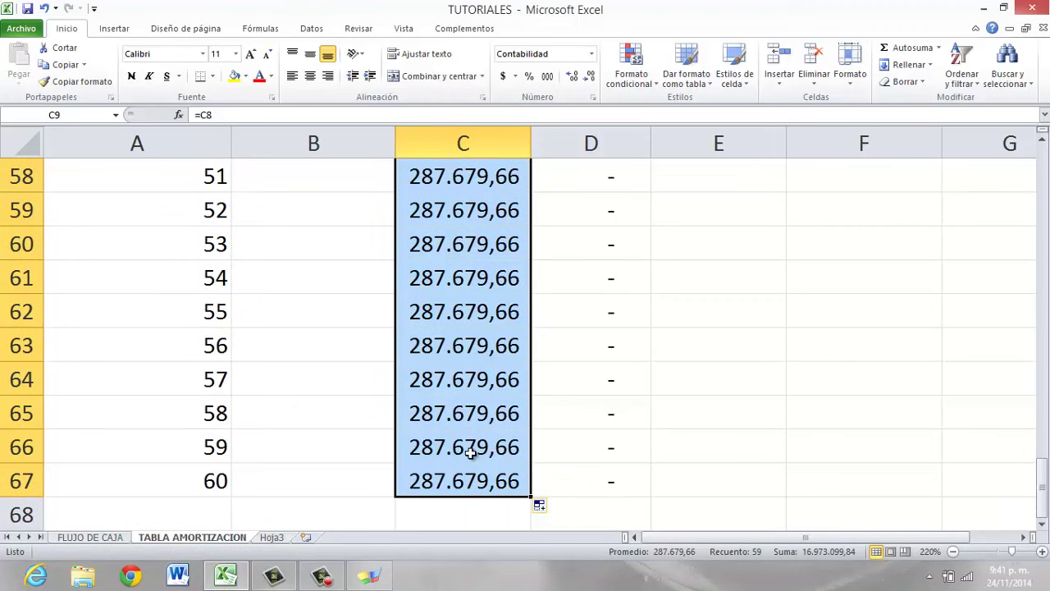
{"action": "scroll", "coordinate": [472, 463], "scroll_direction": "up", "scroll_amount": 12}
{"action": "scroll", "coordinate": [464, 476], "scroll_direction": "up", "scroll_amount": 7}
{"action": "scroll", "coordinate": [462, 470], "scroll_direction": "down", "scroll_amount": 1}
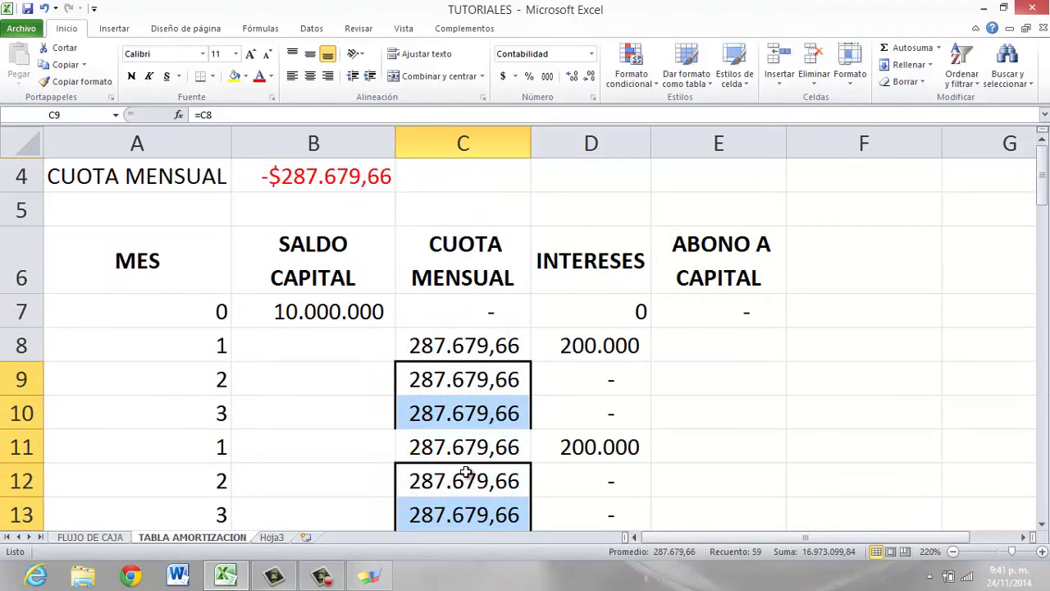
{"action": "left_click", "coordinate": [480, 351]}
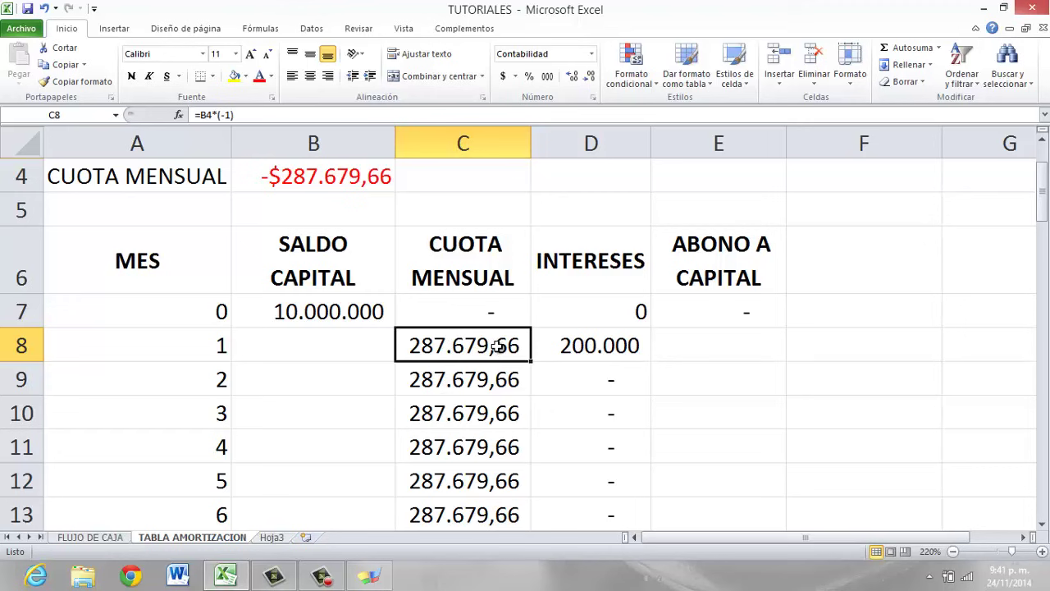
{"action": "scroll", "coordinate": [496, 347], "scroll_direction": "up", "scroll_amount": 1}
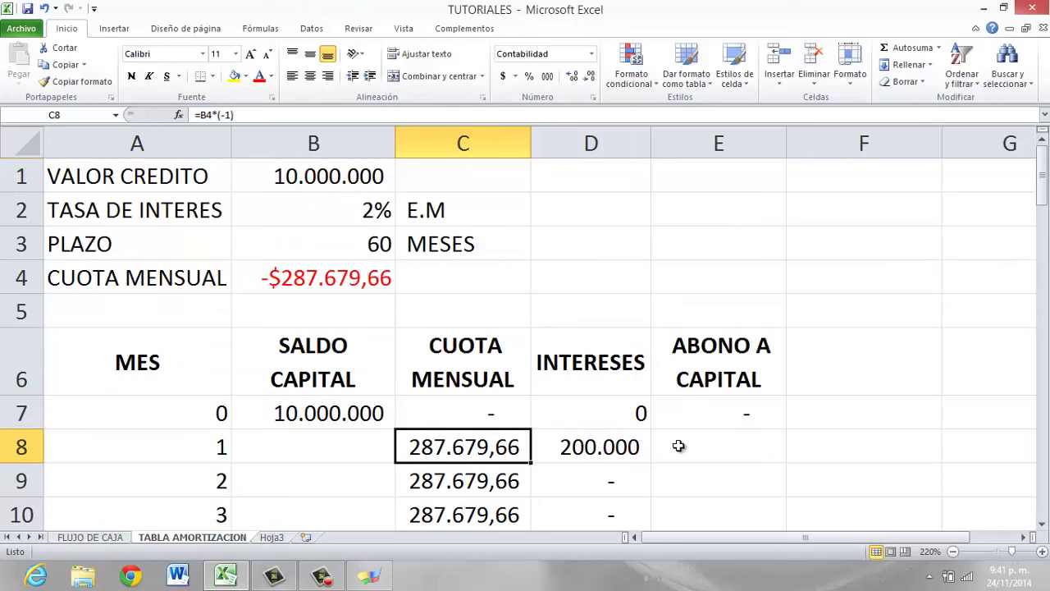
Calculate the month 1 principal payment in E8 as payment minus interest with the formula =C8-D8.
{"action": "left_click", "coordinate": [679, 446]}
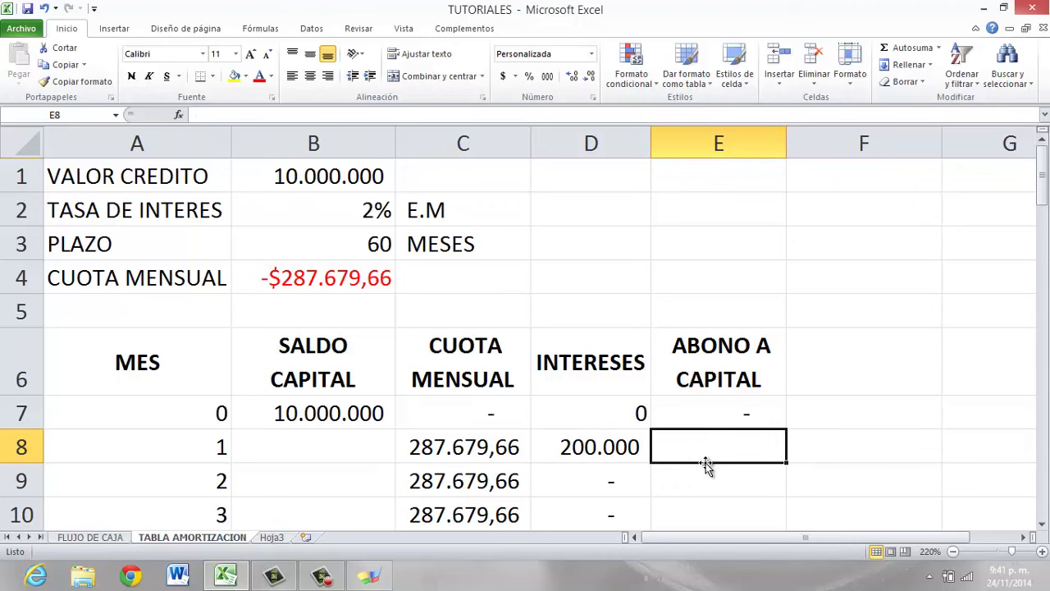
{"action": "type", "text": "="}
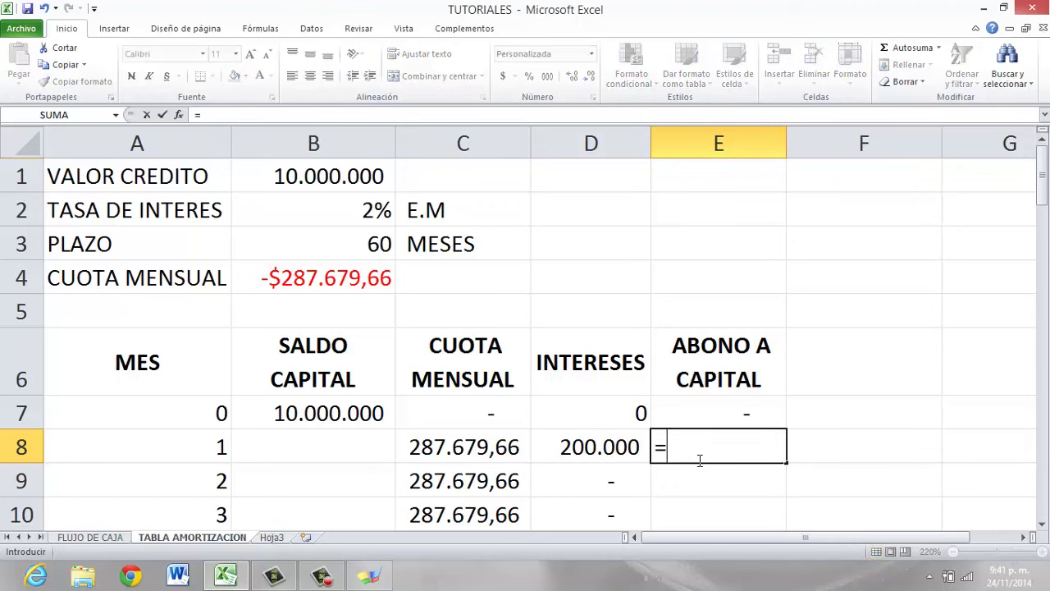
{"action": "left_click", "coordinate": [482, 447]}
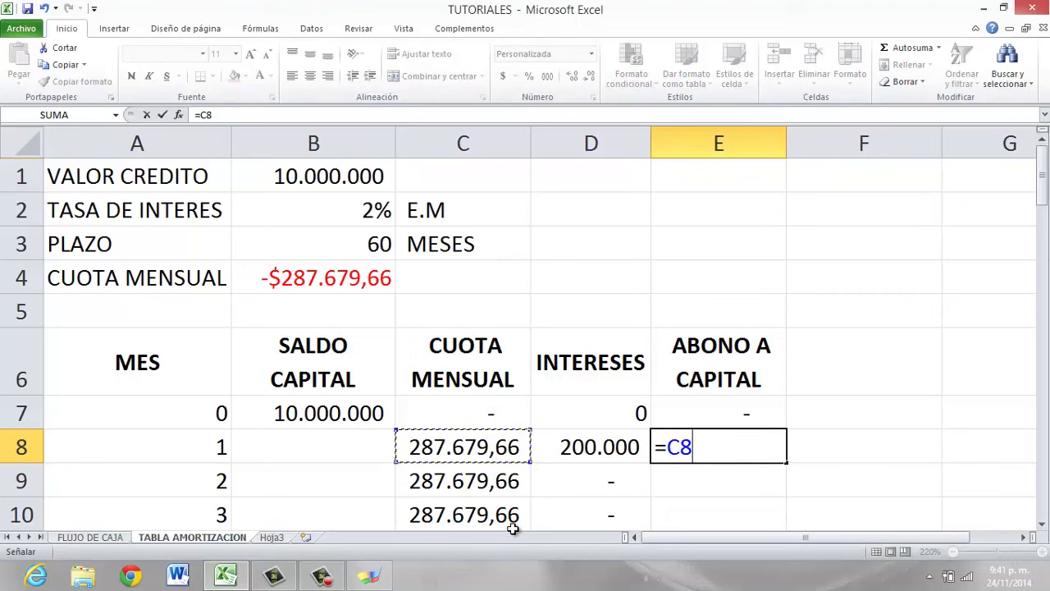
{"action": "type", "text": "-"}
{"action": "left_click", "coordinate": [594, 441]}
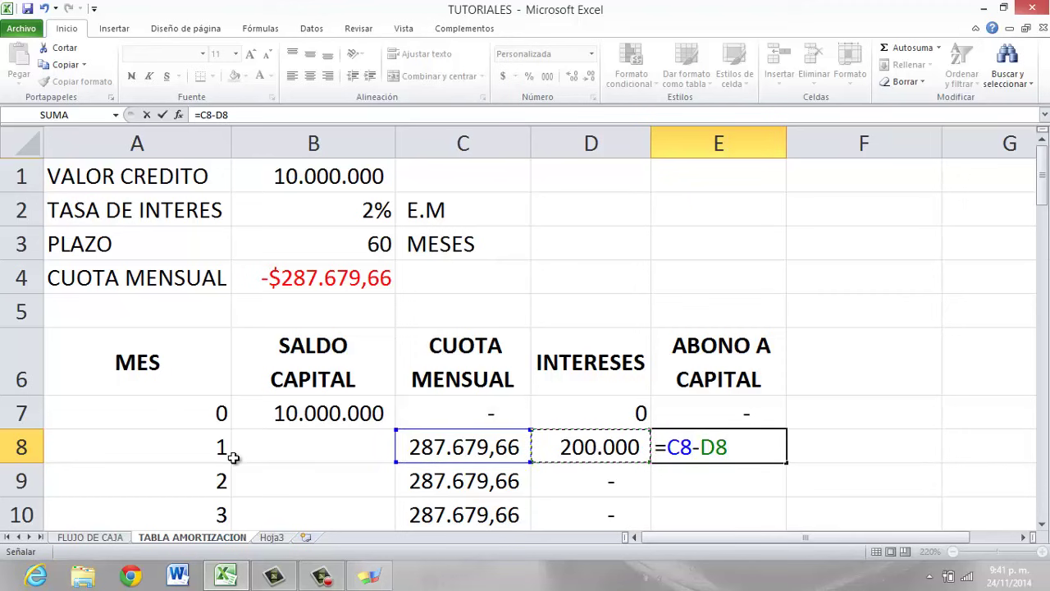
{"action": "key", "text": "Return"}
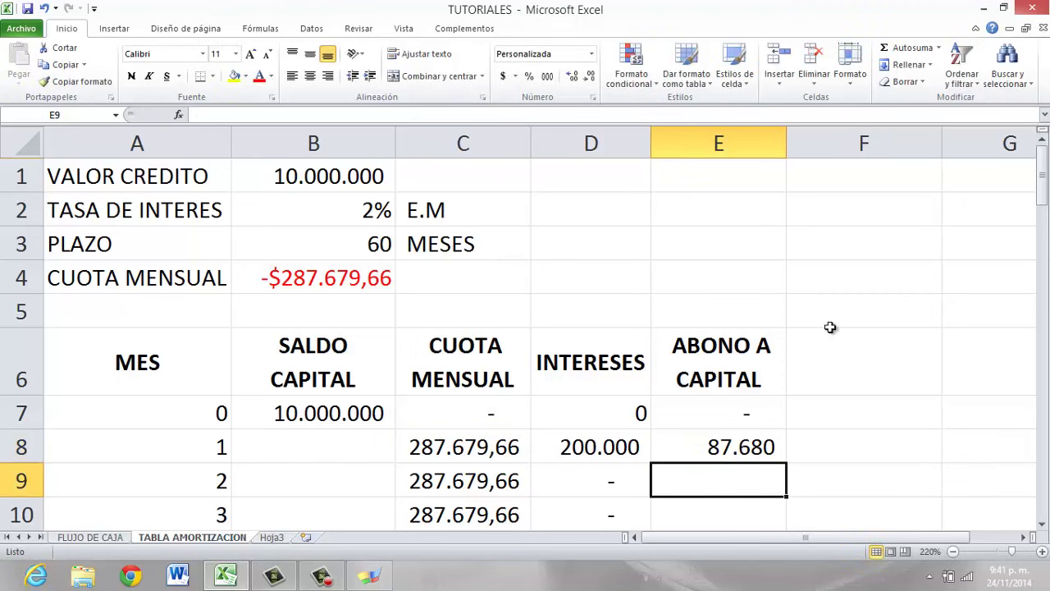
{"action": "left_click", "coordinate": [736, 447]}
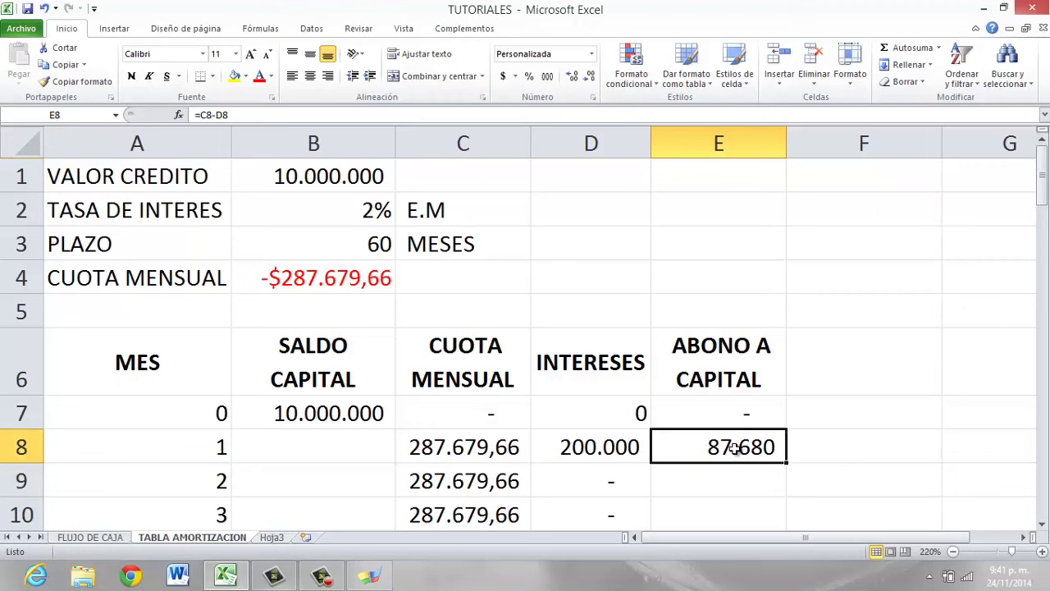
Calculate the month 1 balance in B8 by subtracting the principal payment from the previous balance with =B7-E8.
{"action": "left_click", "coordinate": [366, 448]}
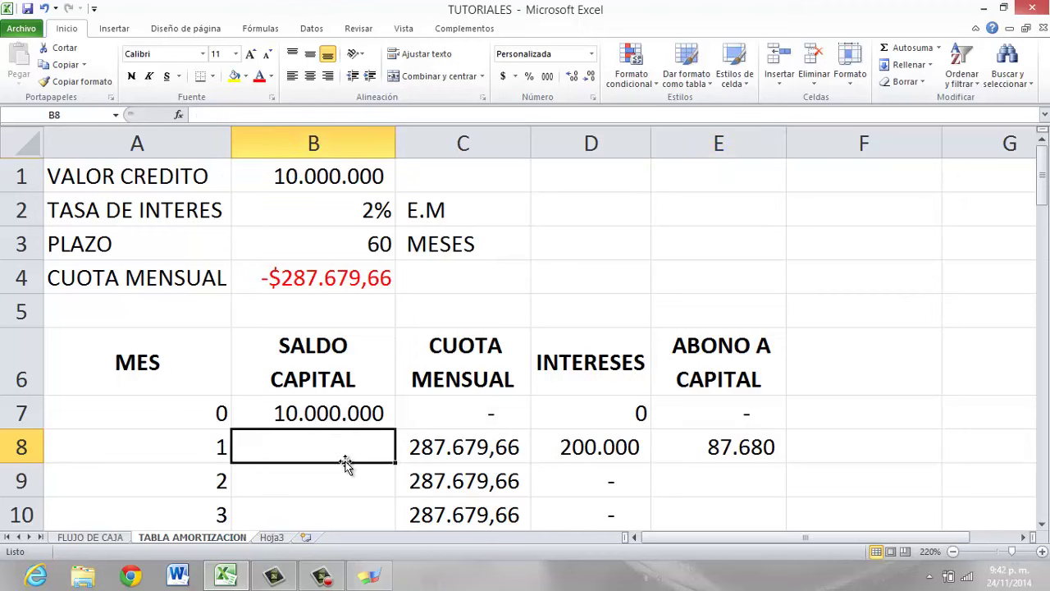
{"action": "type", "text": "="}
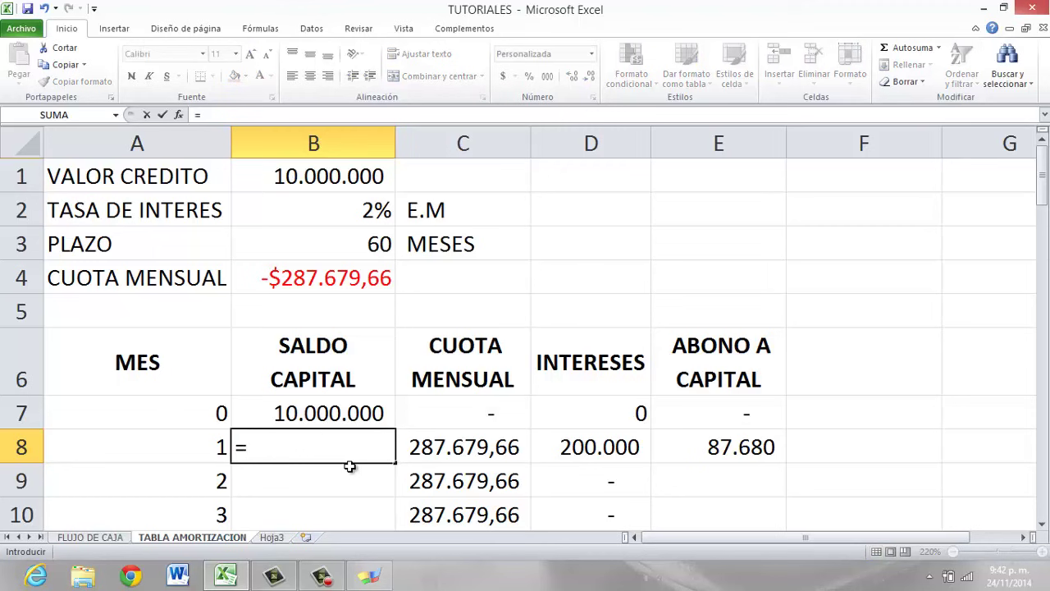
{"action": "left_click", "coordinate": [351, 413]}
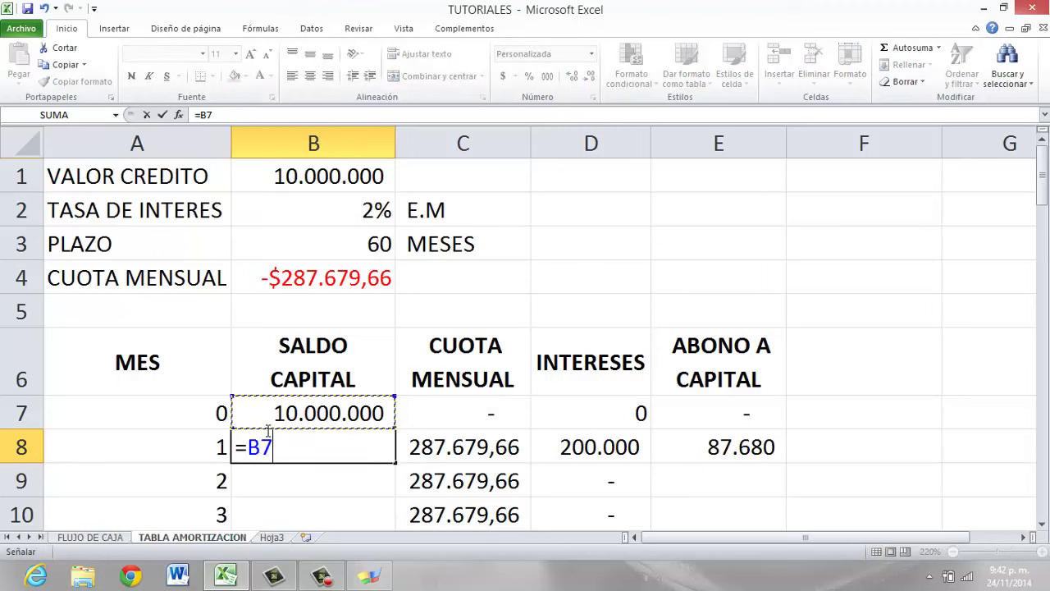
{"action": "type", "text": "-"}
{"action": "left_click", "coordinate": [715, 447]}
{"action": "key", "text": "Return"}
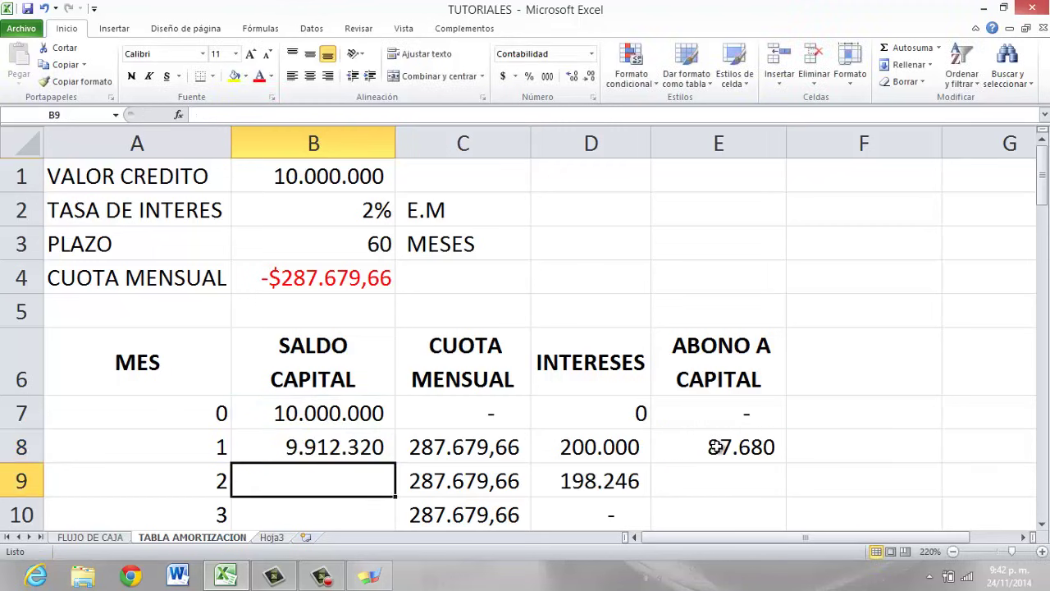
{"action": "key", "text": "Up"}
{"action": "key", "text": "Right"}
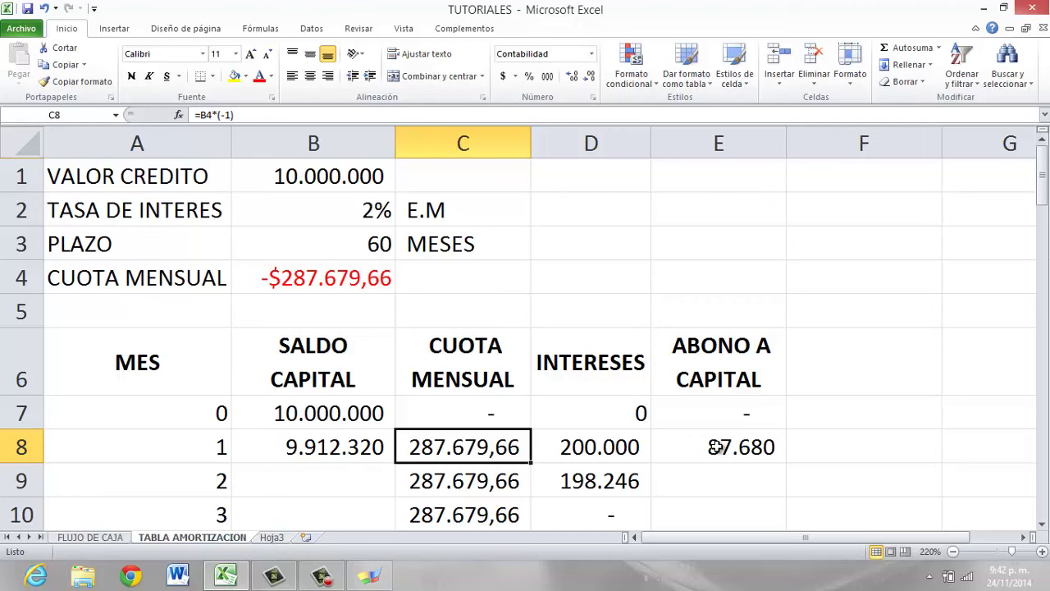
{"action": "key", "text": "Left"}
{"action": "key", "text": "Up"}
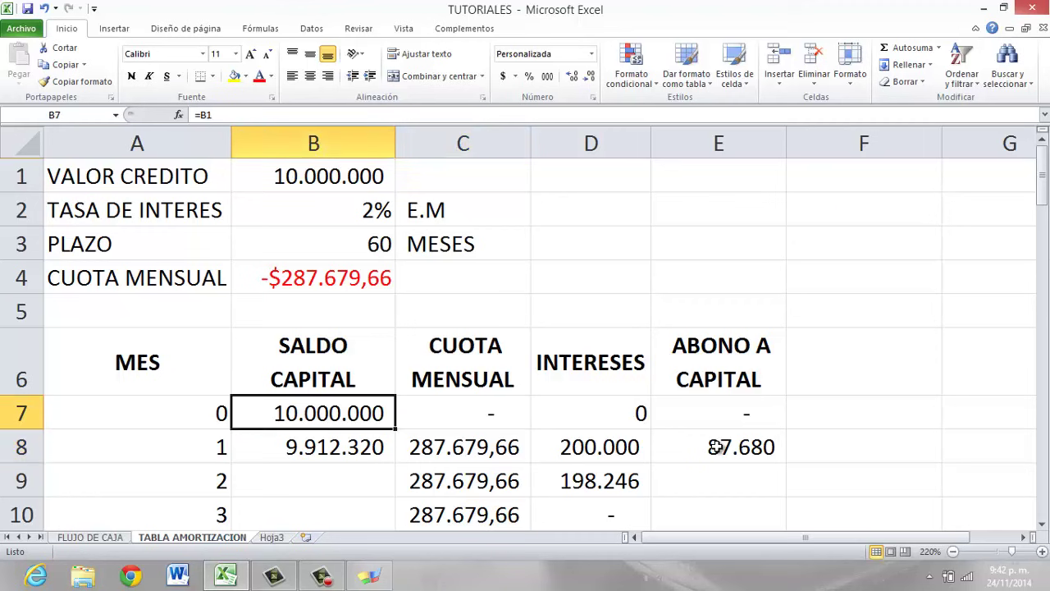
{"action": "key", "text": "Down"}
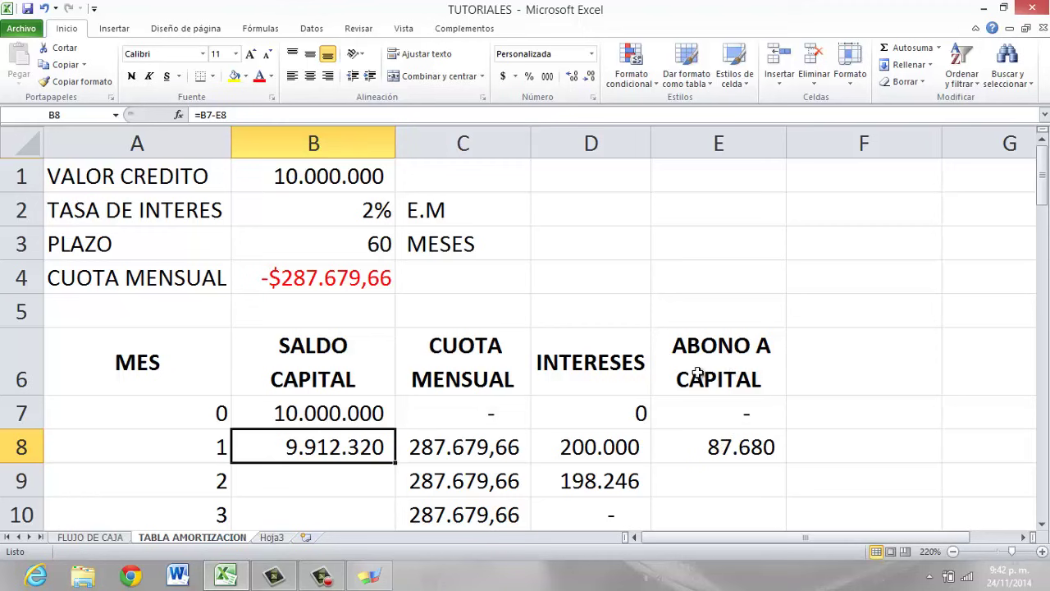
Examine the month 2 interest formula in D9 and the cells it references, comparing it with the month 1 interest in D8.
{"action": "scroll", "coordinate": [698, 370], "scroll_direction": "down", "scroll_amount": 1}
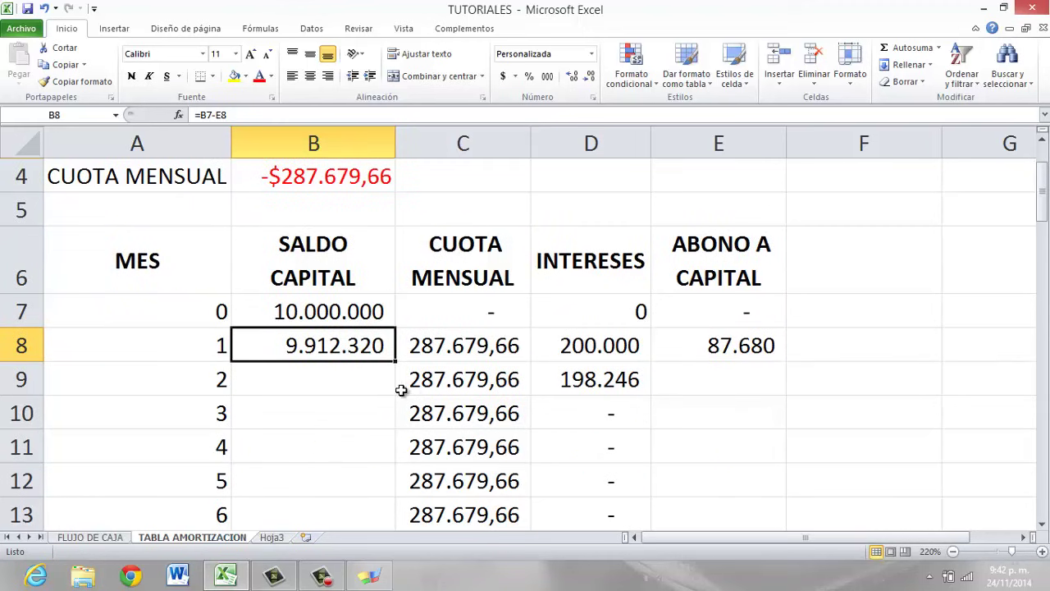
{"action": "left_click", "coordinate": [608, 371]}
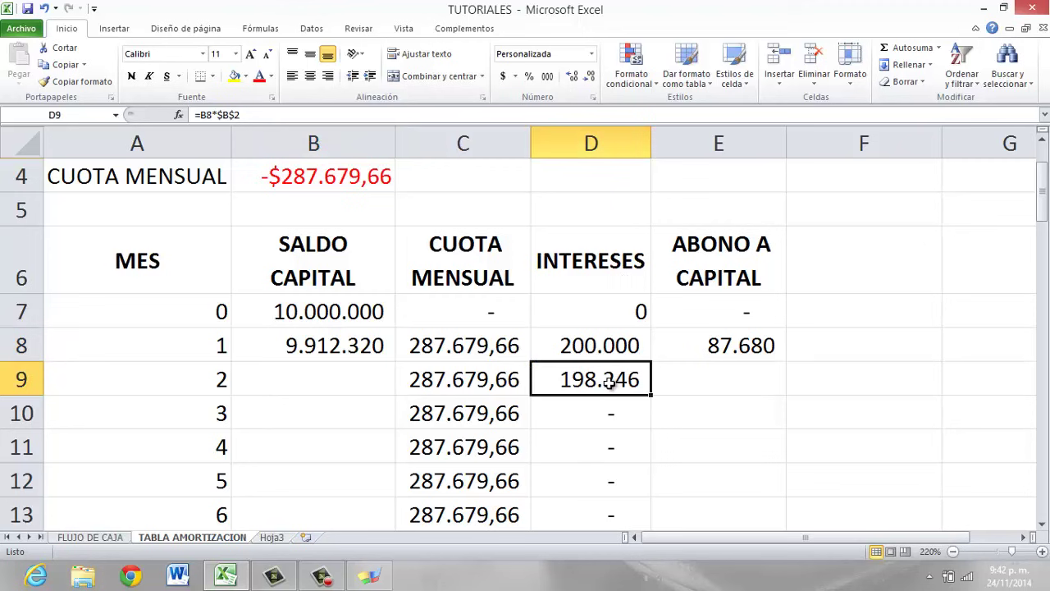
{"action": "key", "text": "F2"}
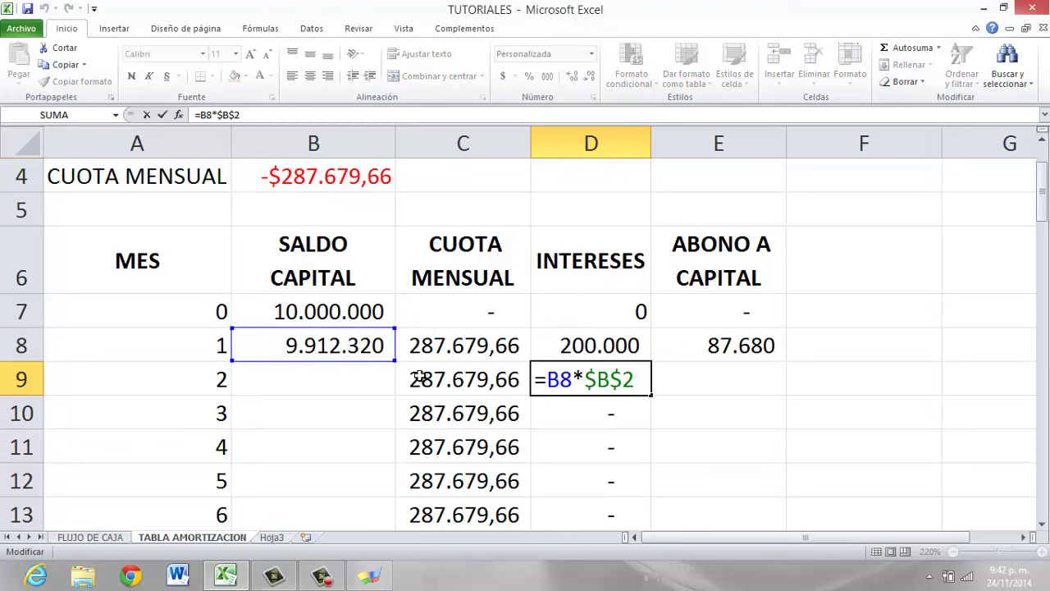
{"action": "scroll", "coordinate": [575, 394], "scroll_direction": "up", "scroll_amount": 1}
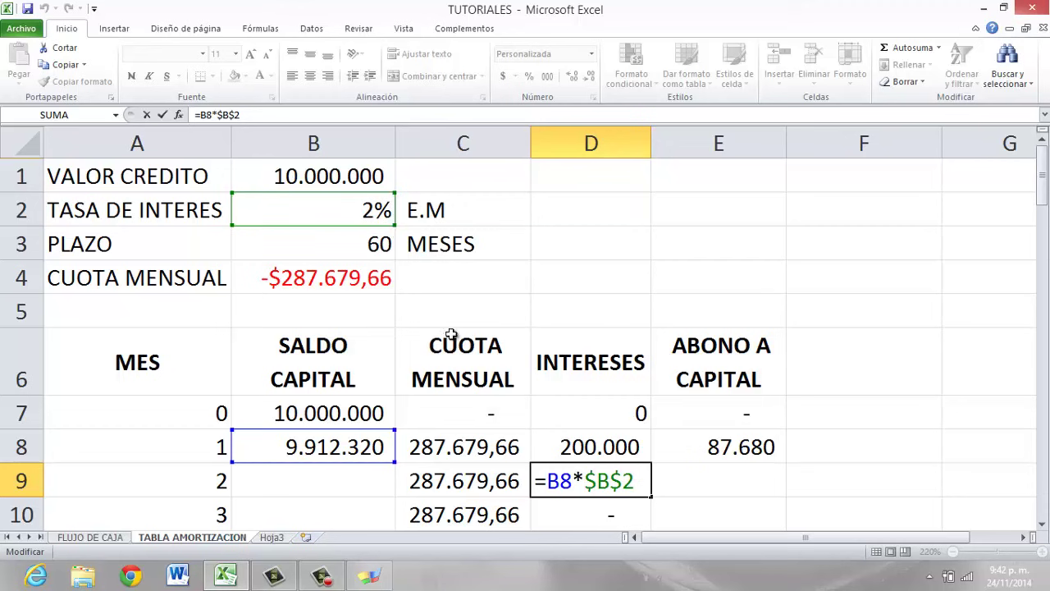
{"action": "scroll", "coordinate": [485, 403], "scroll_direction": "down", "scroll_amount": 3}
{"action": "scroll", "coordinate": [490, 368], "scroll_direction": "down", "scroll_amount": 4}
{"action": "scroll", "coordinate": [488, 354], "scroll_direction": "up", "scroll_amount": 6}
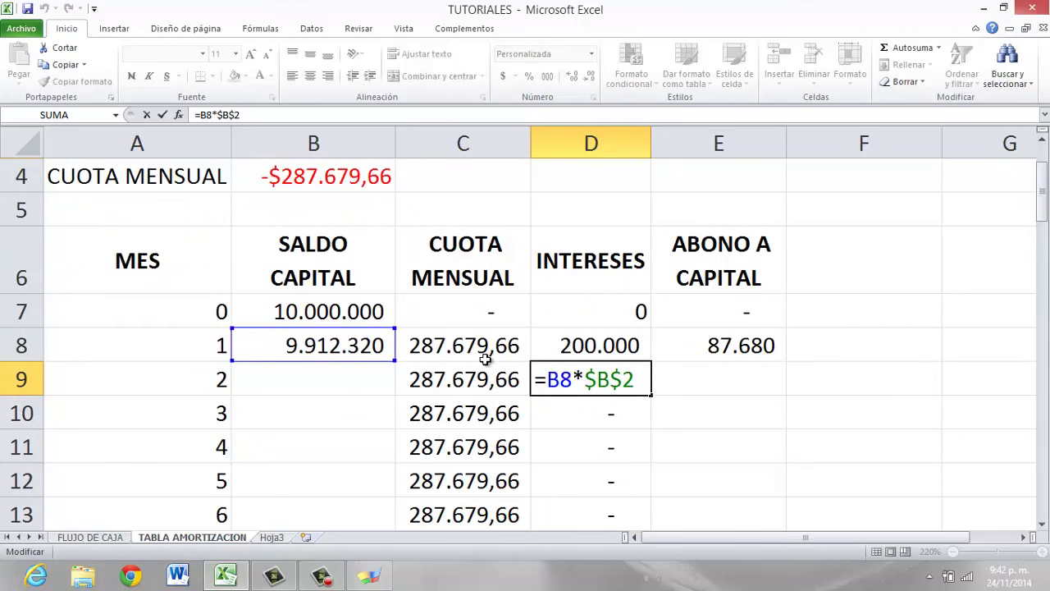
{"action": "scroll", "coordinate": [485, 359], "scroll_direction": "up", "scroll_amount": 1}
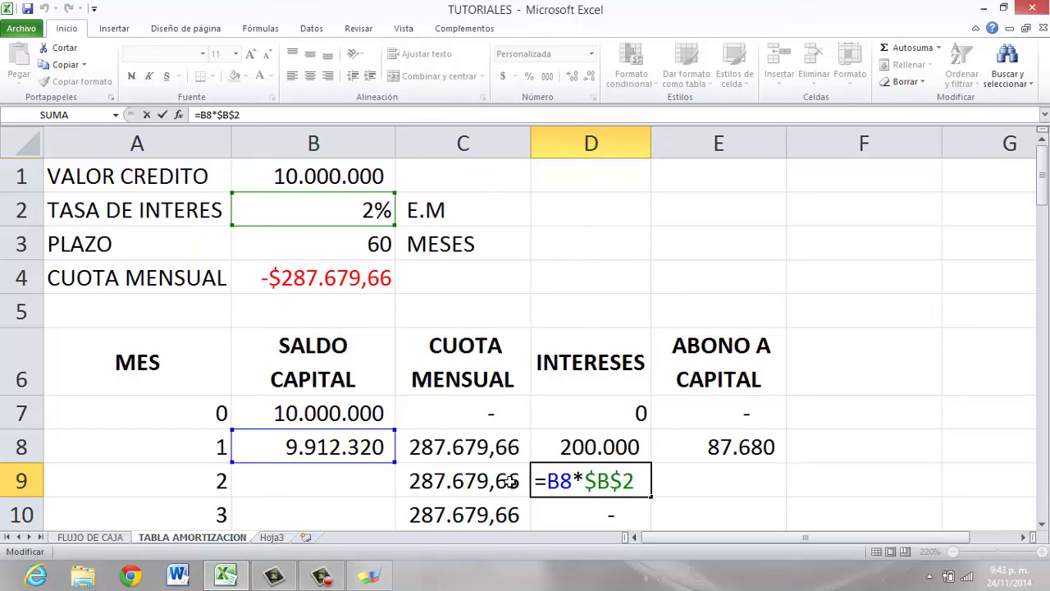
{"action": "key", "text": "Return"}
{"action": "key", "text": "Up"}
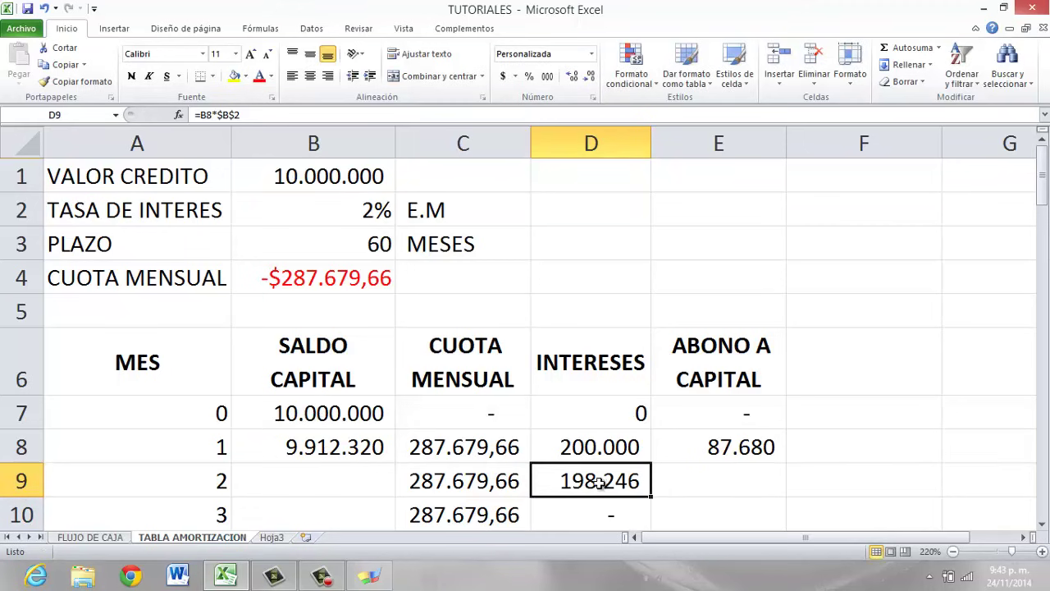
{"action": "left_click", "coordinate": [612, 444]}
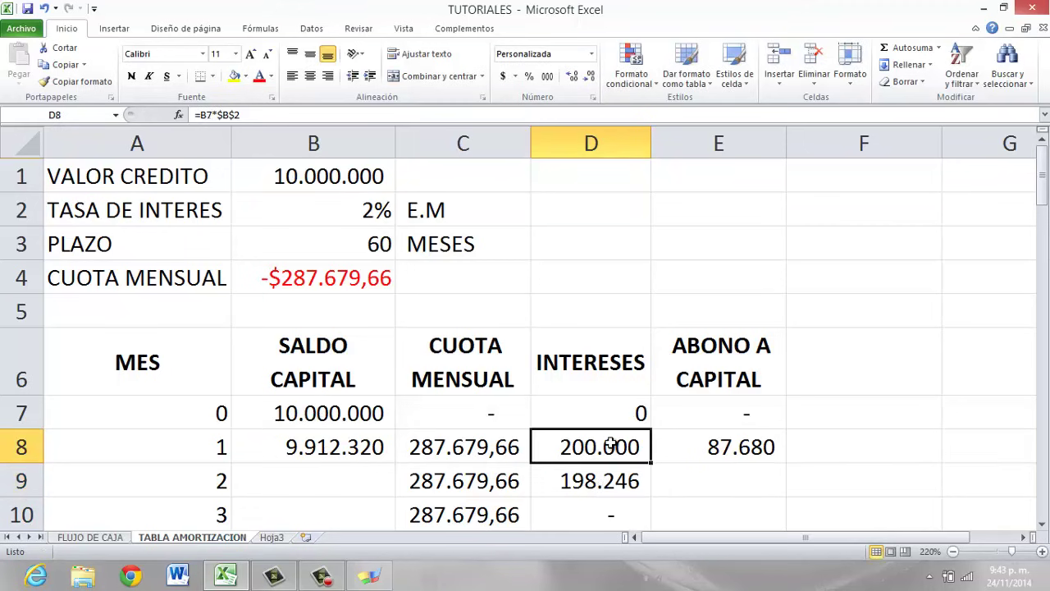
{"action": "key", "text": "Down"}
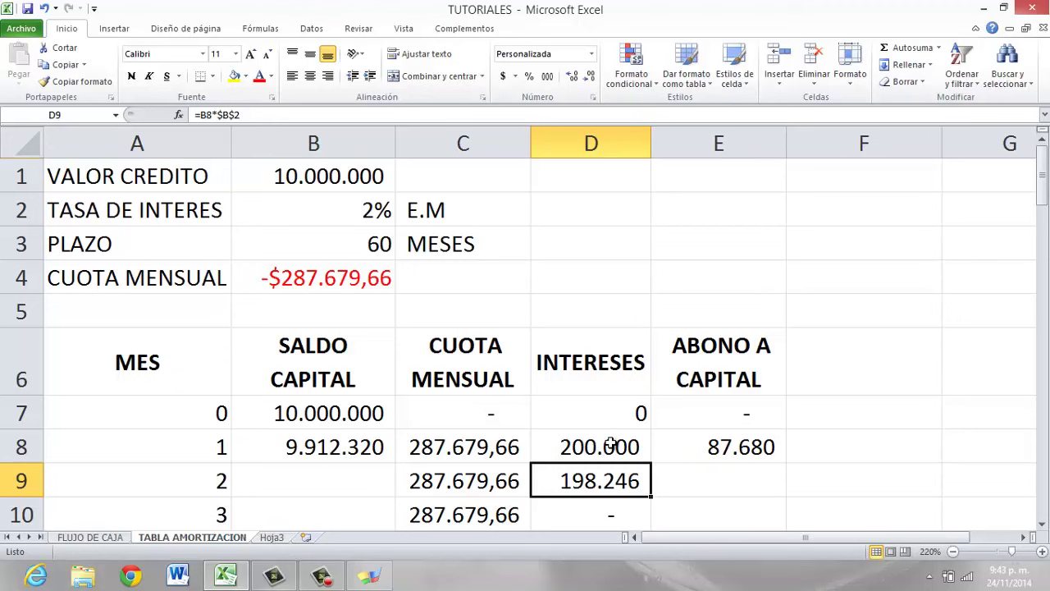
Calculate the month 2 principal payment in E9 as payment minus interest with the formula =C9-D9.
{"action": "key", "text": "Right"}
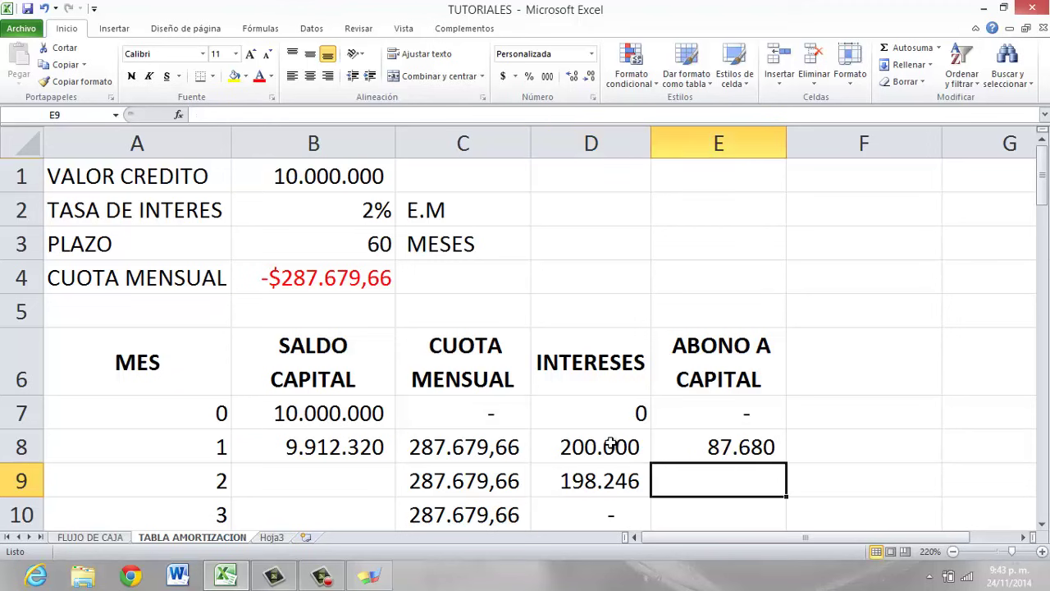
{"action": "key", "text": "Up"}
{"action": "key", "text": "Down"}
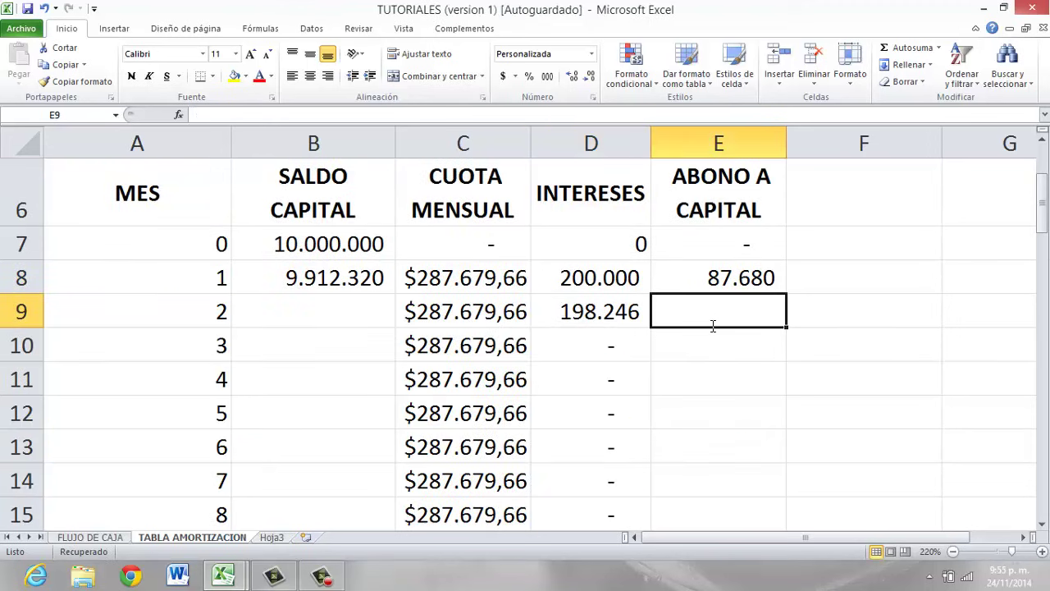
{"action": "type", "text": "="}
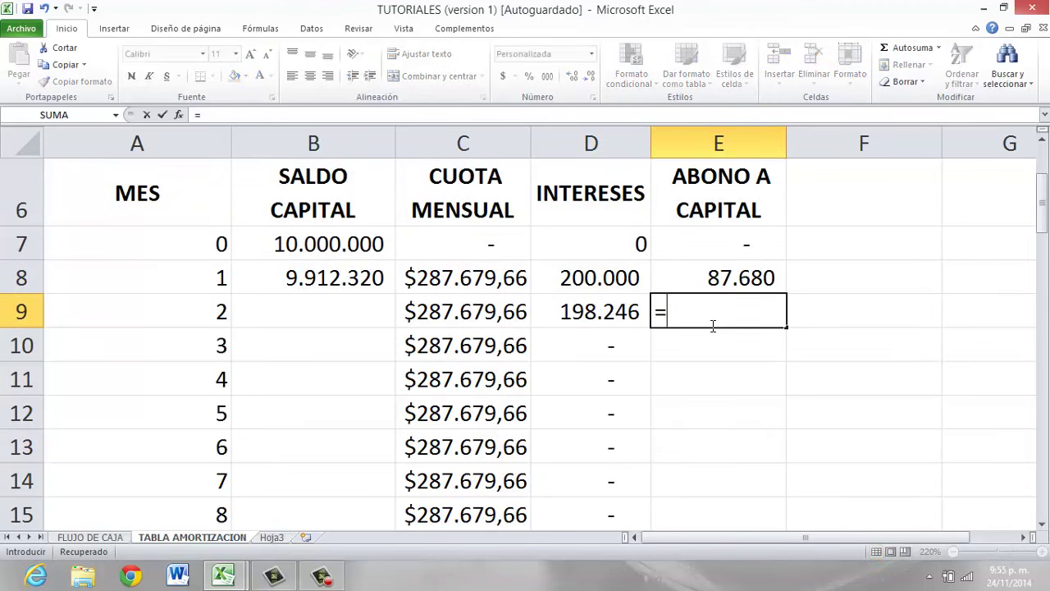
{"action": "left_click", "coordinate": [487, 310]}
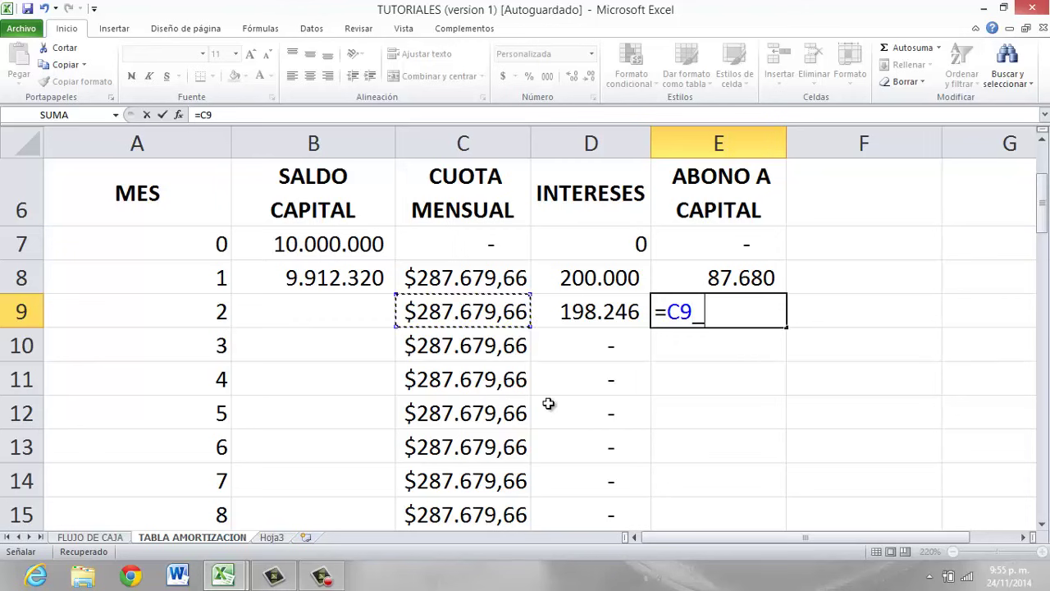
{"action": "type", "text": "-"}
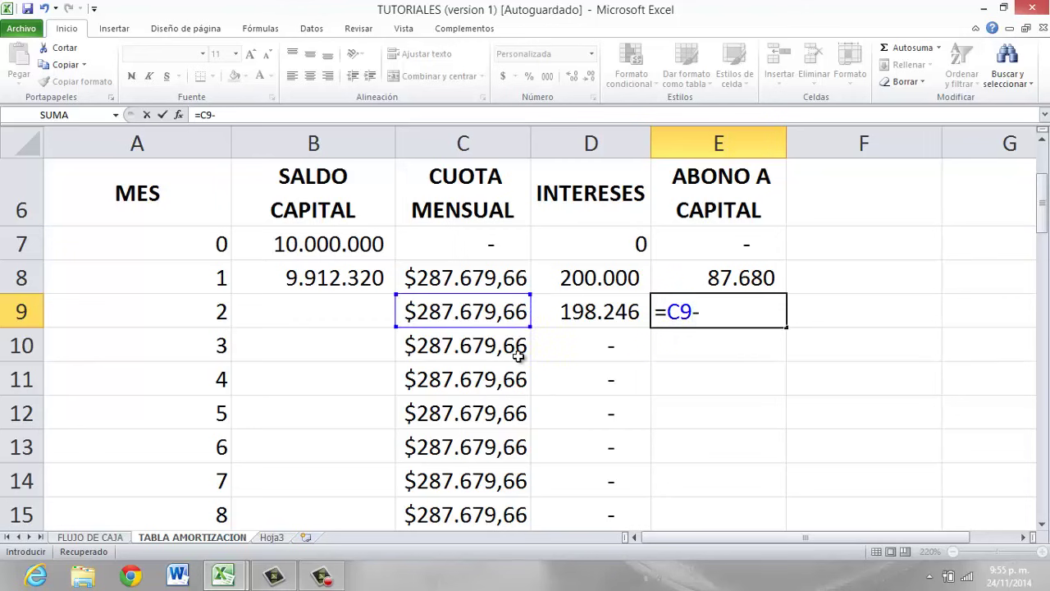
{"action": "left_click", "coordinate": [588, 315]}
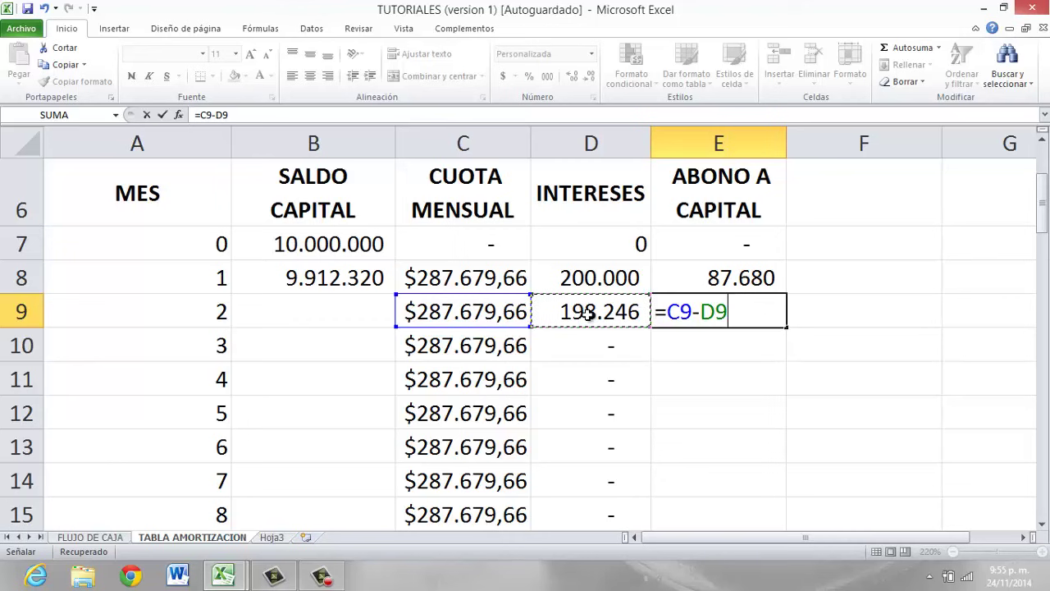
{"action": "key", "text": "Return"}
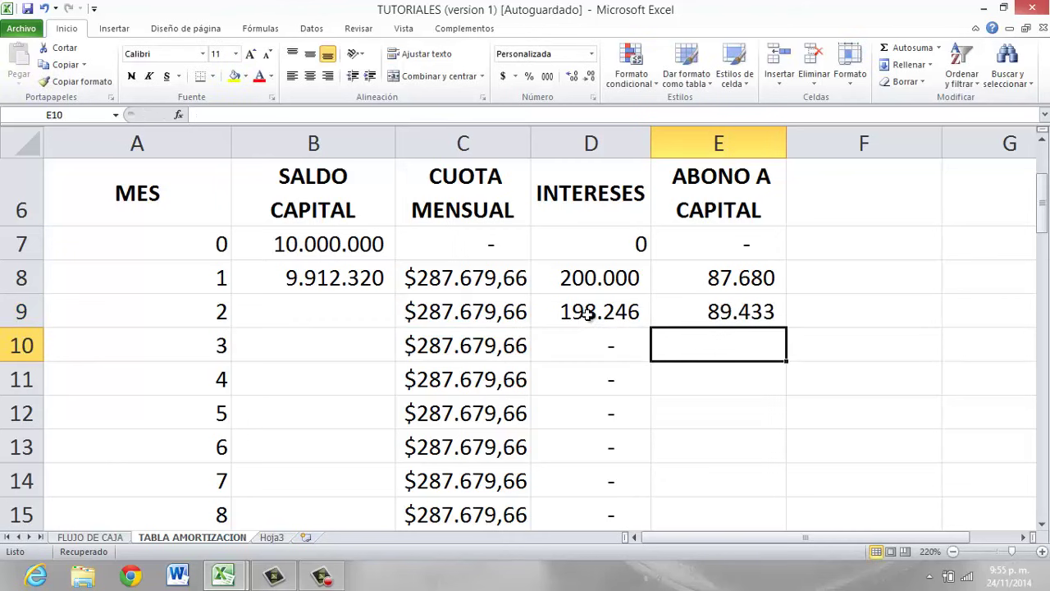
{"action": "key", "text": "Up"}
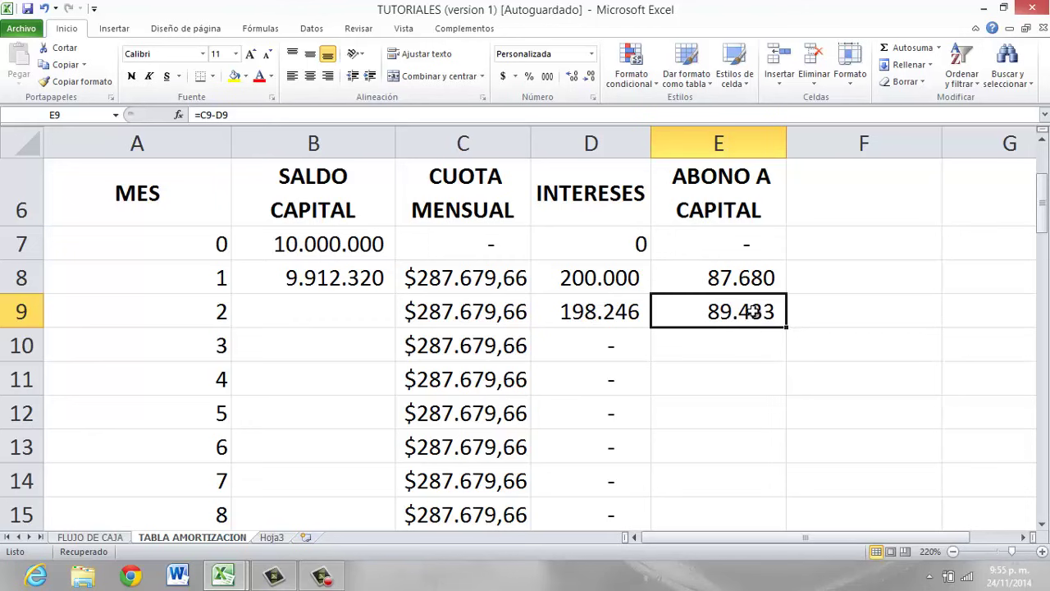
Calculate the month 2 balance in B9 by subtracting the month's principal payment from the previous balance with =B8-E9.
{"action": "left_click", "coordinate": [382, 318]}
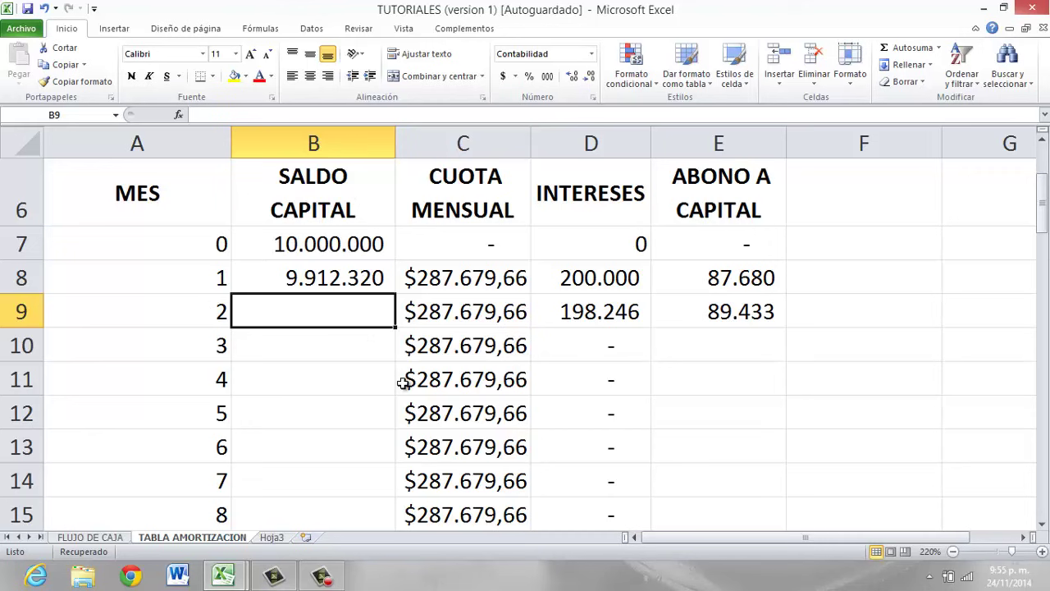
{"action": "type", "text": "="}
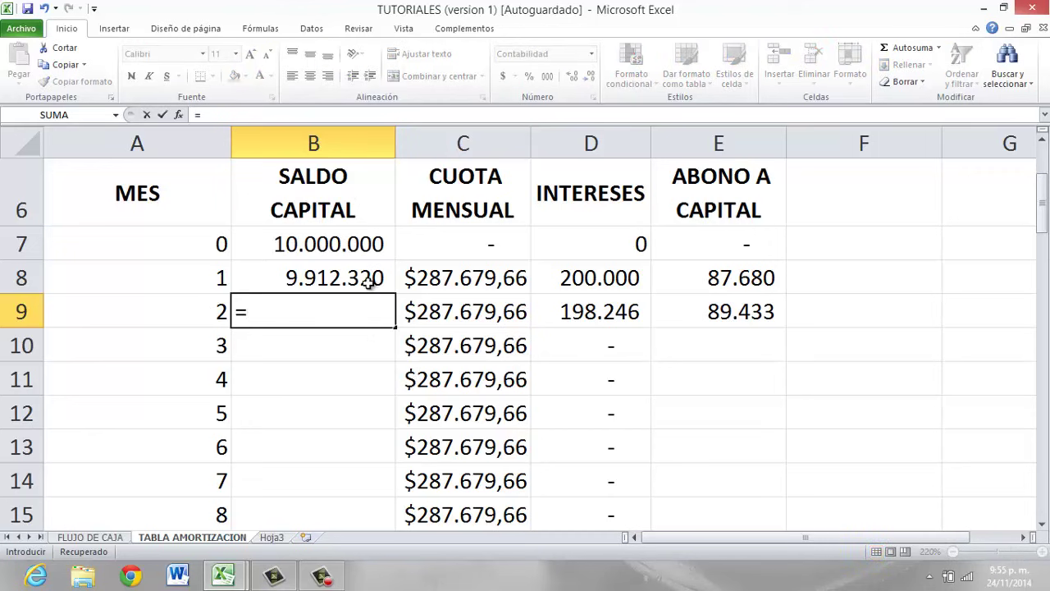
{"action": "left_click", "coordinate": [369, 281]}
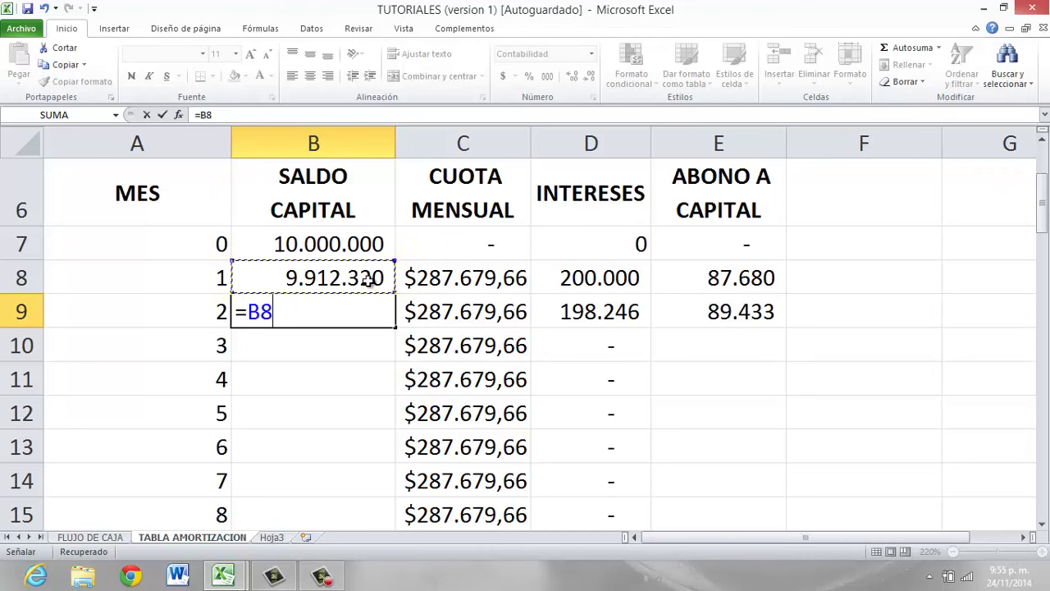
{"action": "type", "text": "-"}
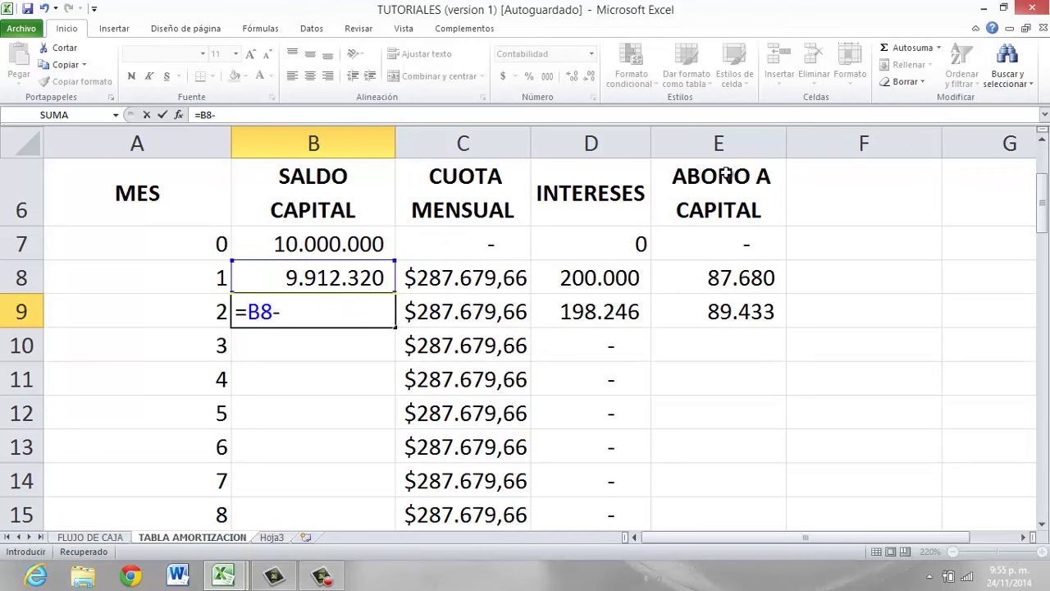
{"action": "left_click", "coordinate": [740, 310]}
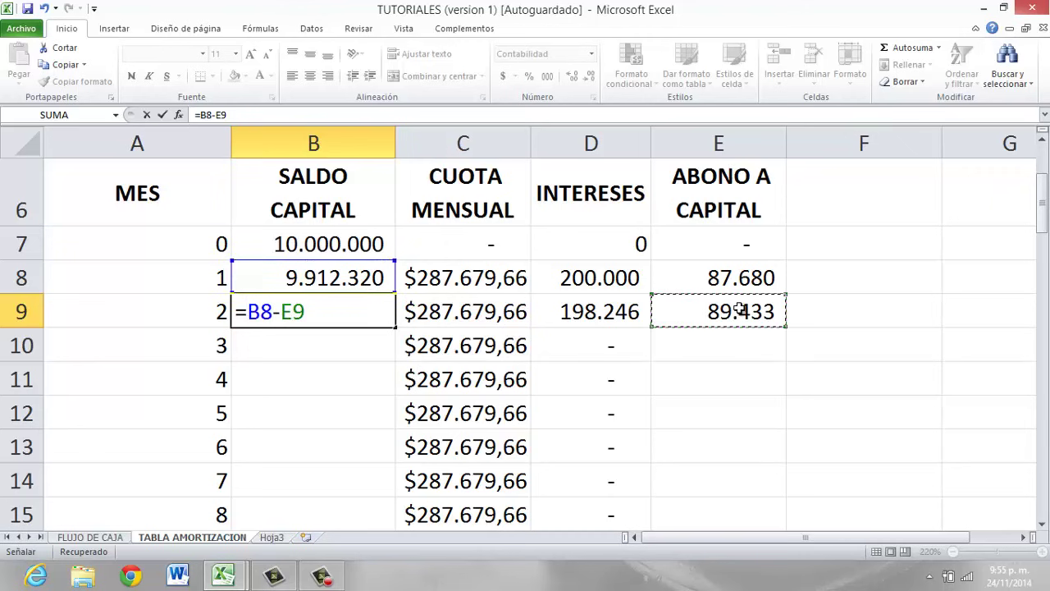
{"action": "key", "text": "Return"}
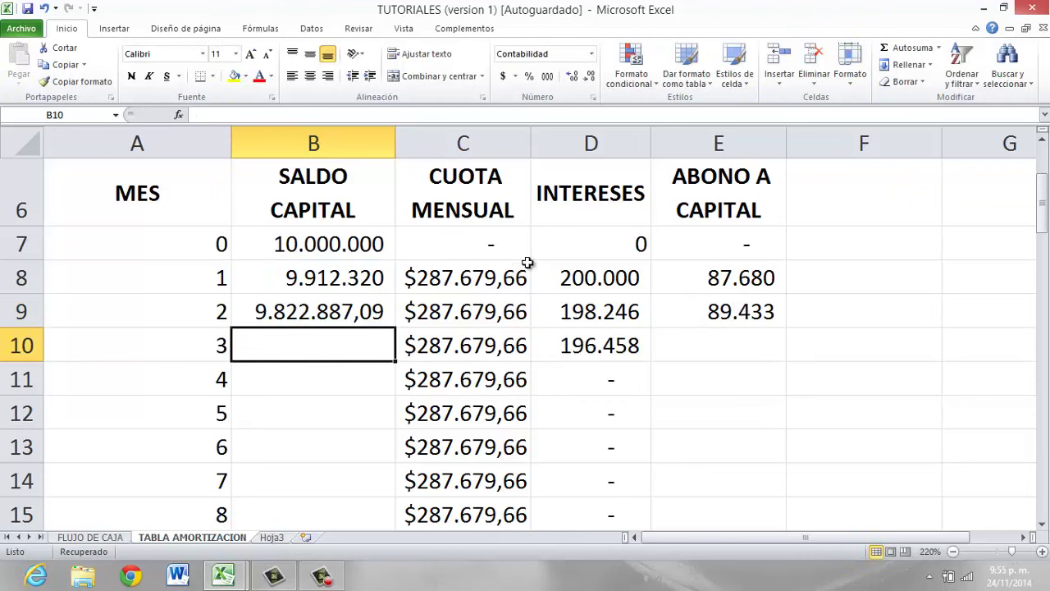
Examine the interest formulas for months 3 and 4 in D10 and D11 and the previous-month balance cells they reference.
{"action": "left_click", "coordinate": [572, 347]}
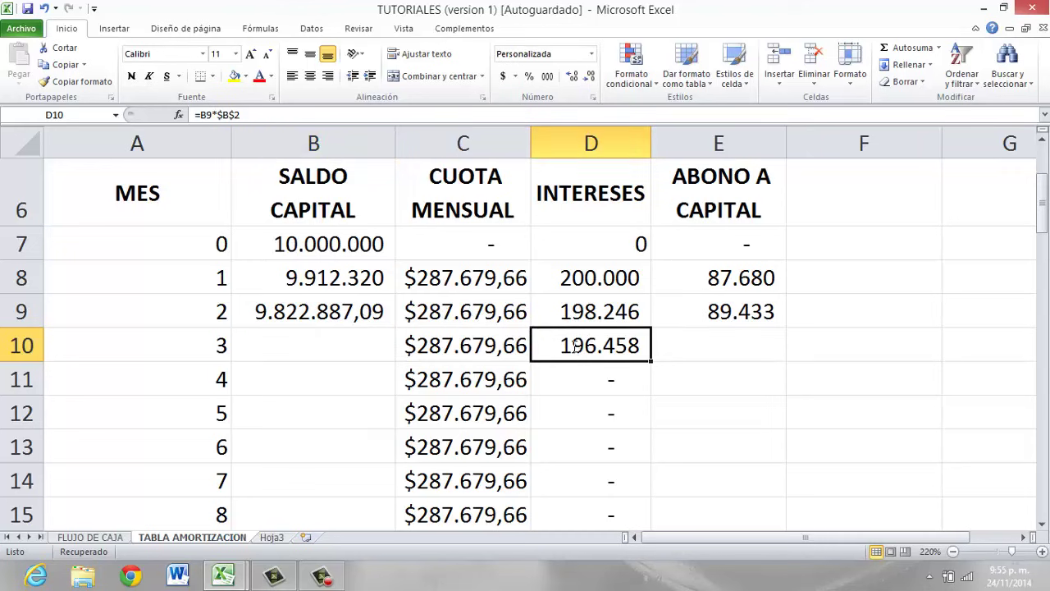
{"action": "double_click", "coordinate": [575, 346]}
{"action": "key", "text": "Return"}
{"action": "key", "text": "F2"}
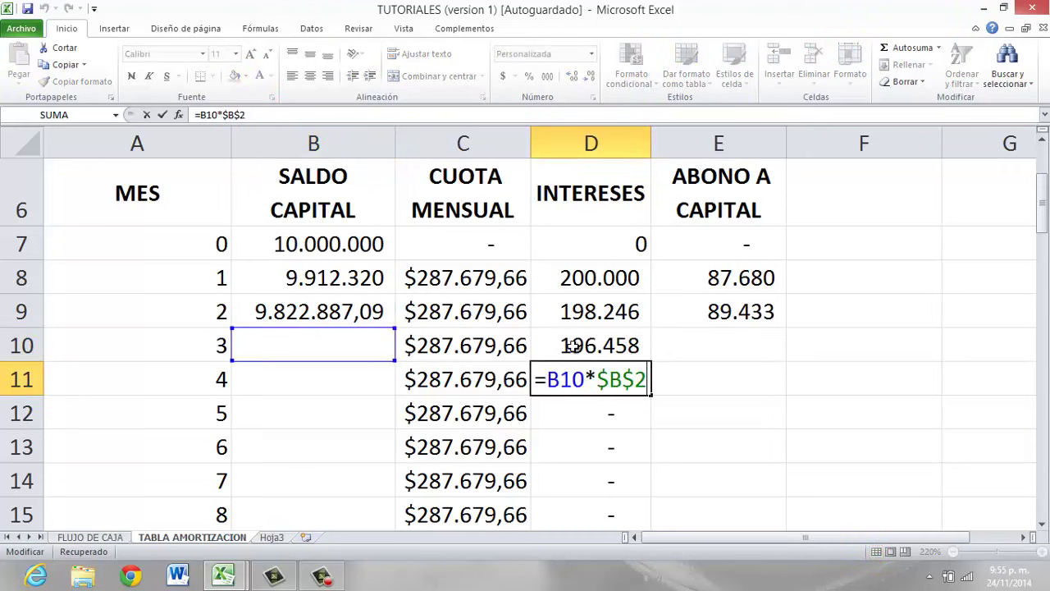
{"action": "key", "text": "Return"}
{"action": "key", "text": "Up"}
{"action": "key", "text": "Up"}
{"action": "key", "text": "Up"}
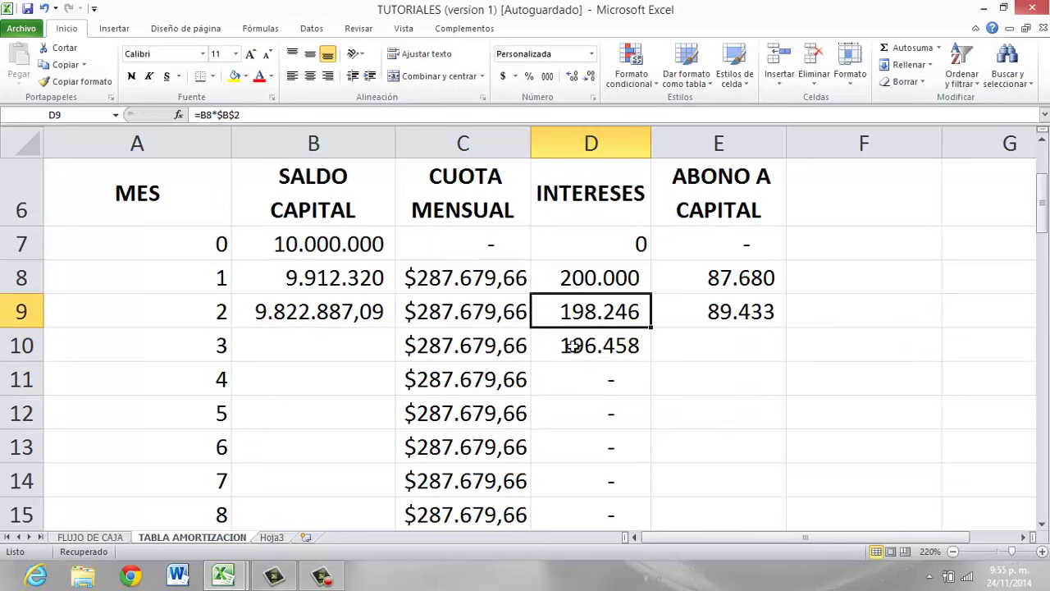
Compare the principal payment formulas for months 1 and 2 in E8 and E9 and the payment and interest cells they reference.
{"action": "key", "text": "Right"}
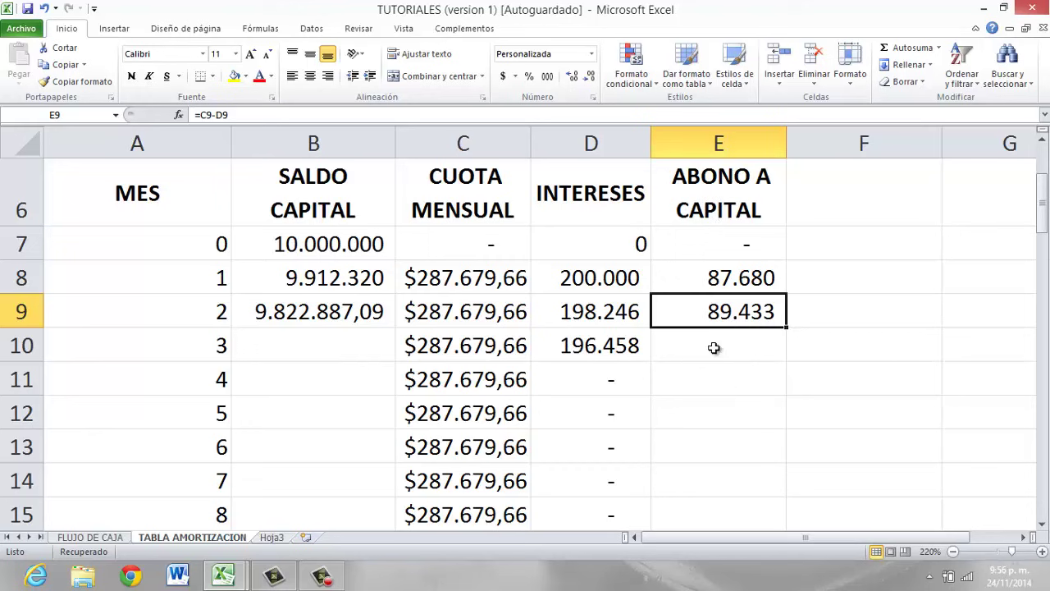
{"action": "key", "text": "F2"}
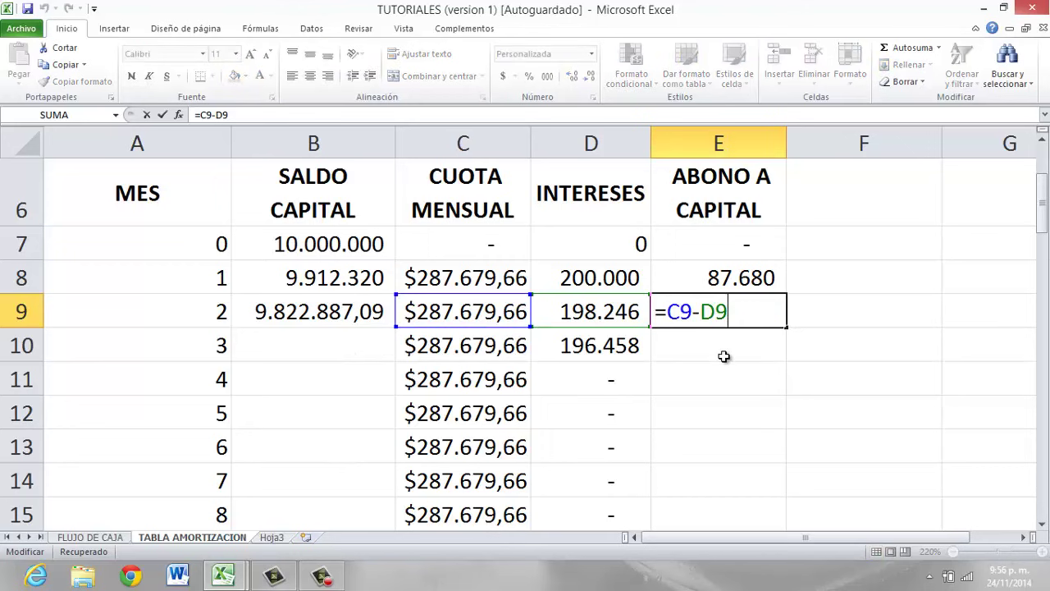
{"action": "key", "text": "Return"}
{"action": "key", "text": "Up"}
{"action": "key", "text": "Up"}
{"action": "key", "text": "F2"}
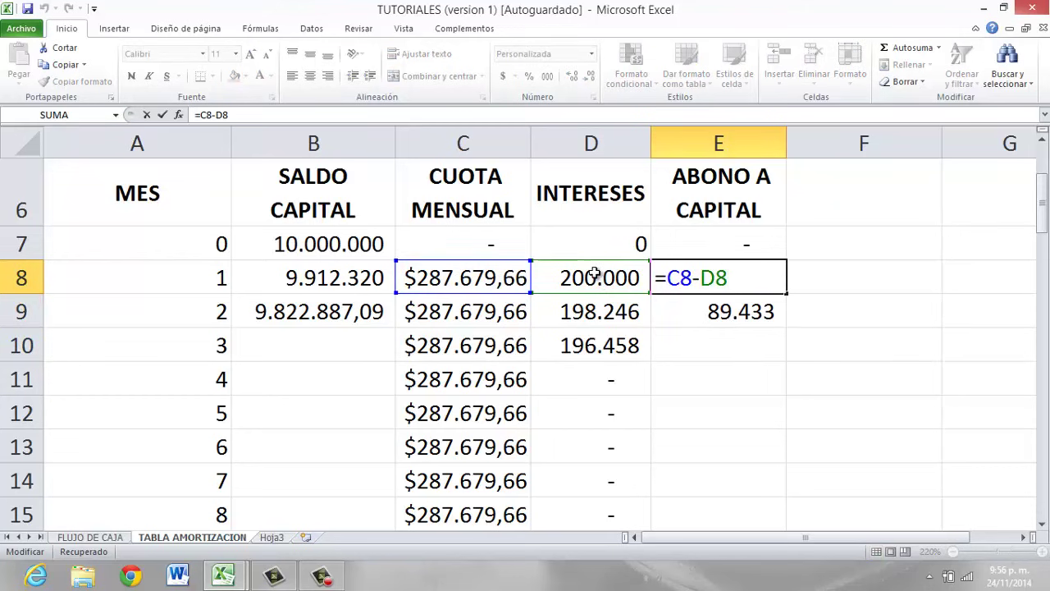
{"action": "key", "text": "Return"}
{"action": "key", "text": "F2"}
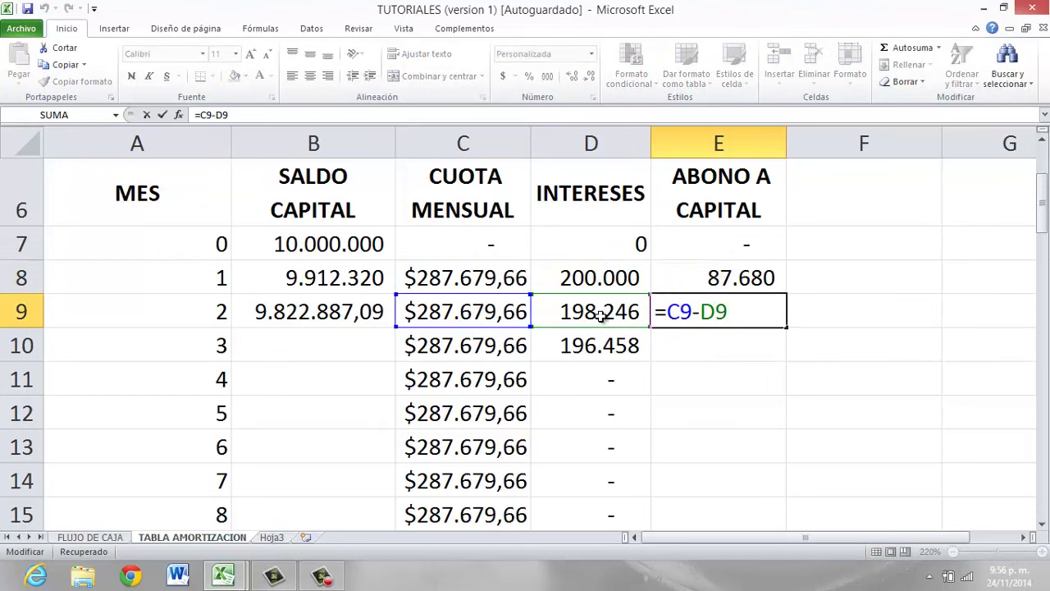
{"action": "key", "text": "Return"}
{"action": "key", "text": "Up"}
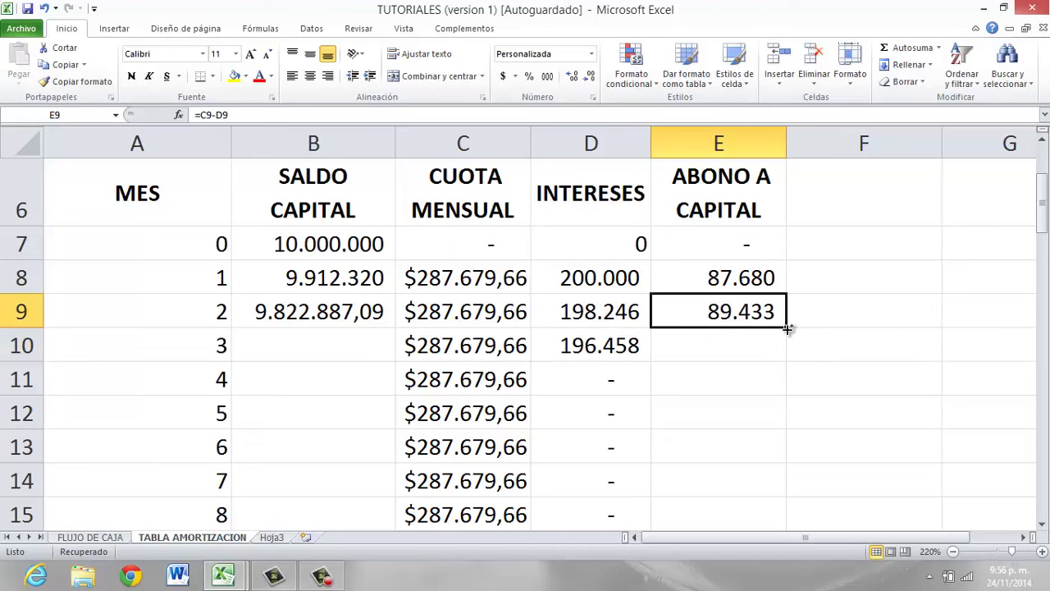
Copy the month 2 principal payment formula from E9 into E10:E67, covering months 3 to 60.
{"action": "key", "text": "ctrl+c"}
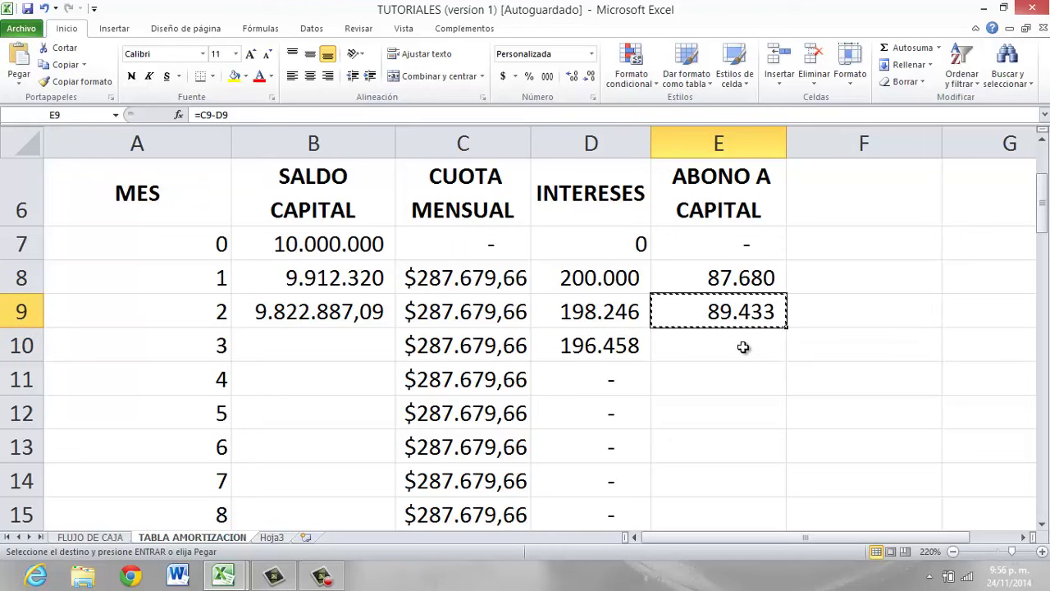
{"action": "left_click", "coordinate": [743, 346]}
{"action": "left_click_drag", "start_coordinate": [742, 351], "coordinate": [693, 526]}
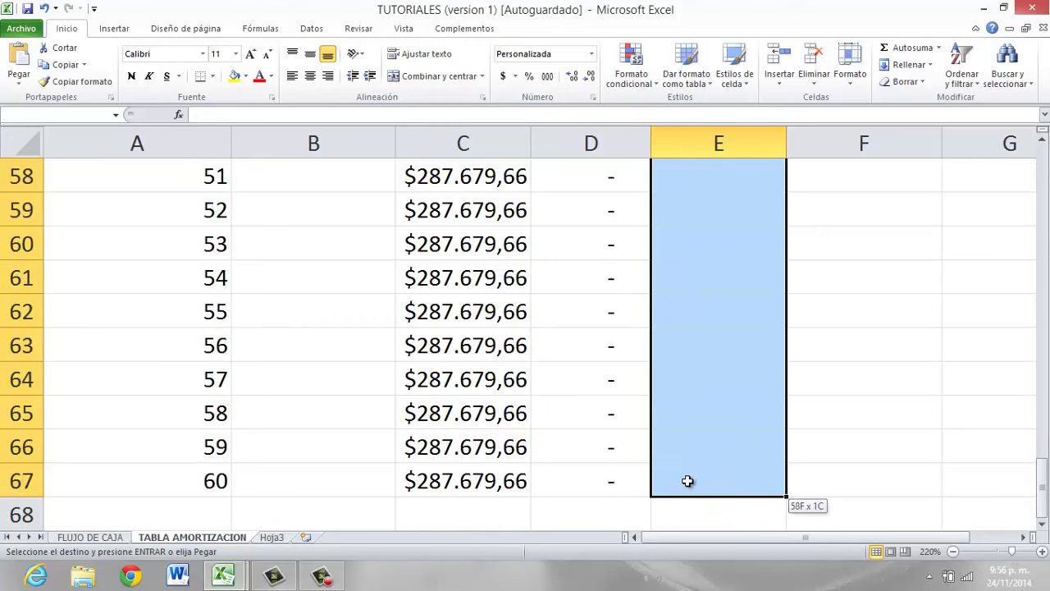
{"action": "key", "text": "ctrl+v"}
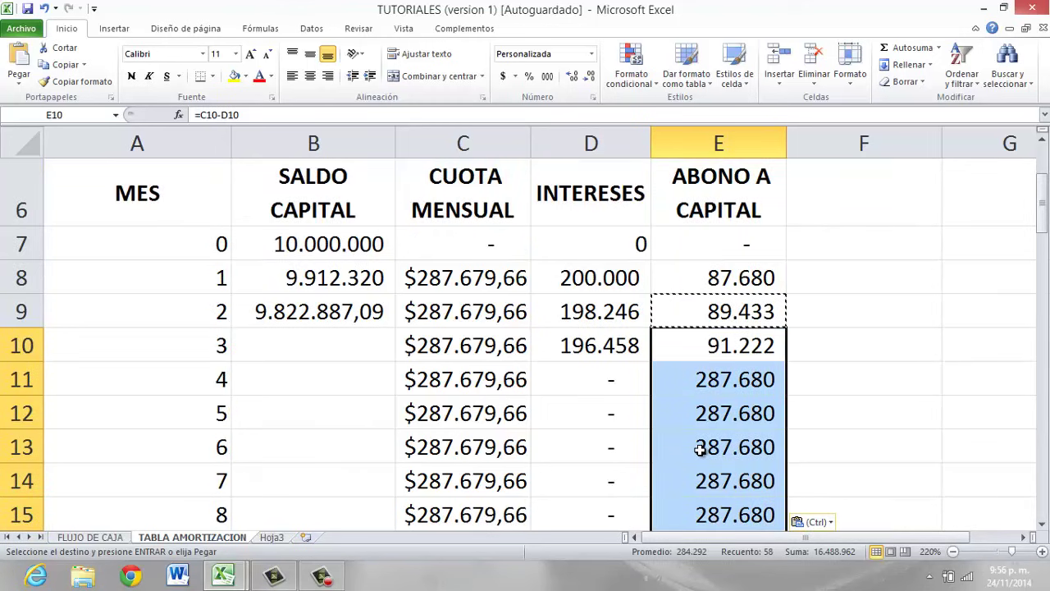
{"action": "key", "text": "Escape"}
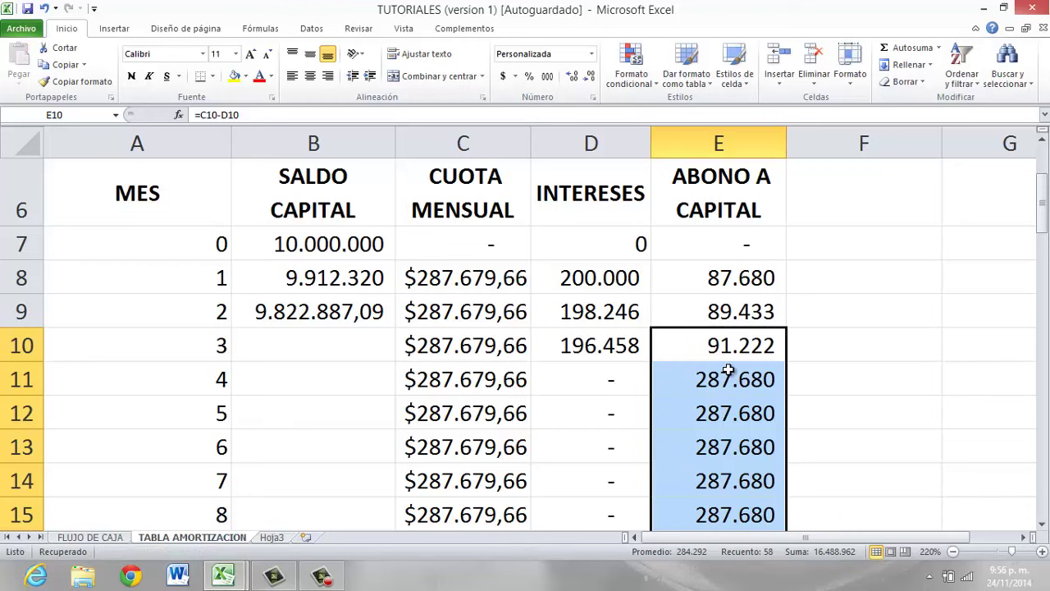
Check the balance reference in the D11 interest formula and calculate the month 3 balance in B10 with =B9-E10.
{"action": "scroll", "coordinate": [729, 366], "scroll_direction": "down", "scroll_amount": 1}
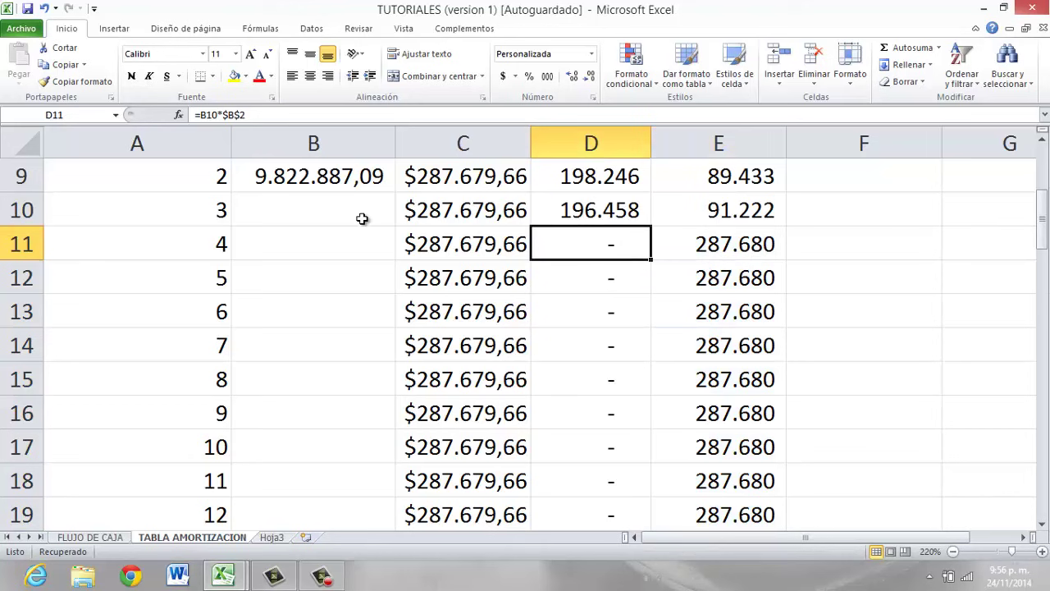
{"action": "key", "text": "F2"}
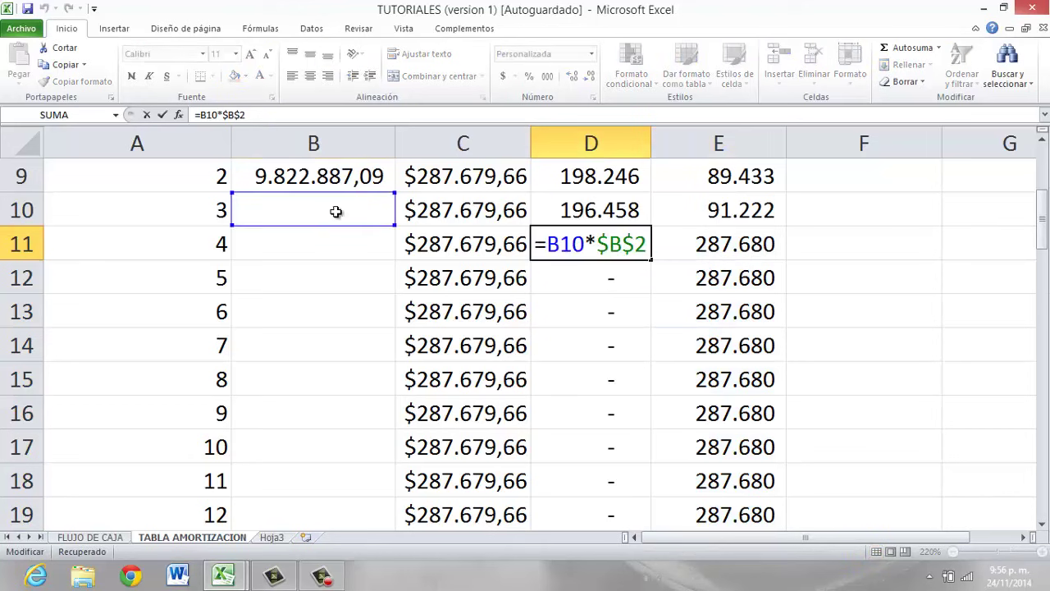
{"action": "key", "text": "Return"}
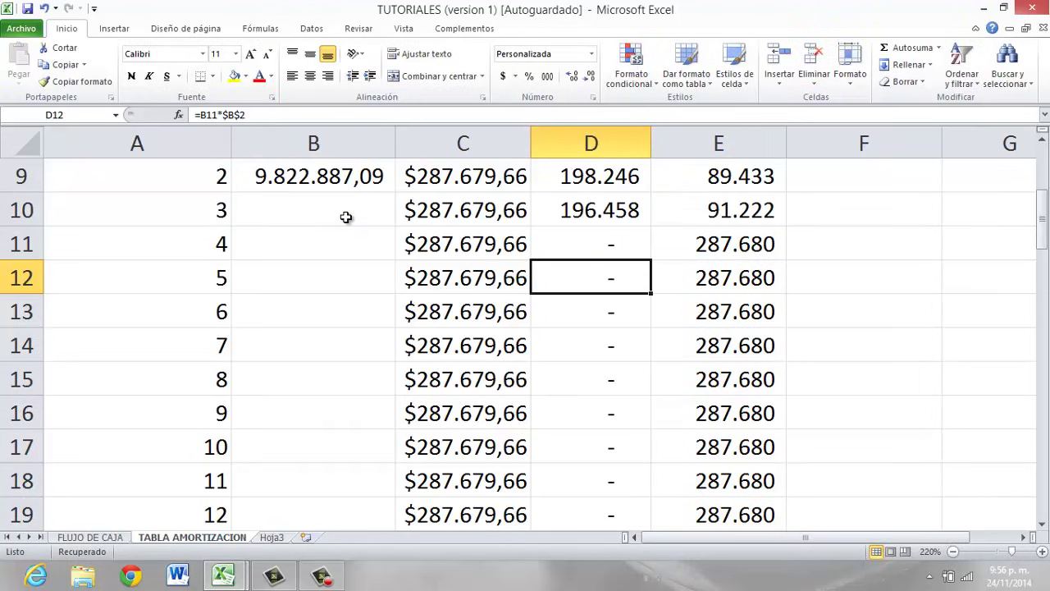
{"action": "left_click", "coordinate": [345, 216]}
{"action": "scroll", "coordinate": [345, 216], "scroll_direction": "up", "scroll_amount": 3}
{"action": "scroll", "coordinate": [345, 216], "scroll_direction": "down", "scroll_amount": 1}
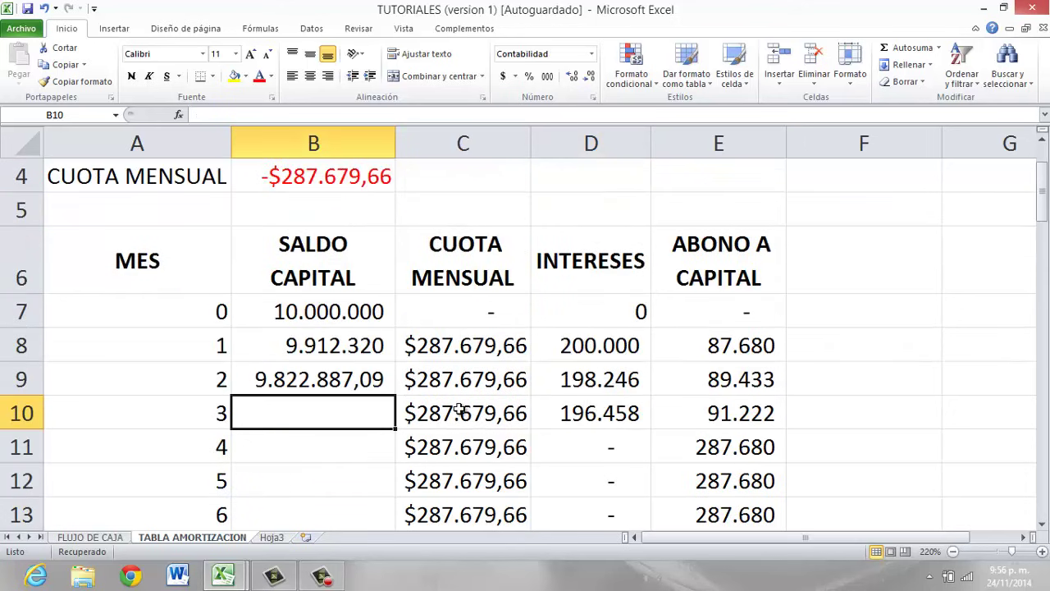
{"action": "type", "text": "="}
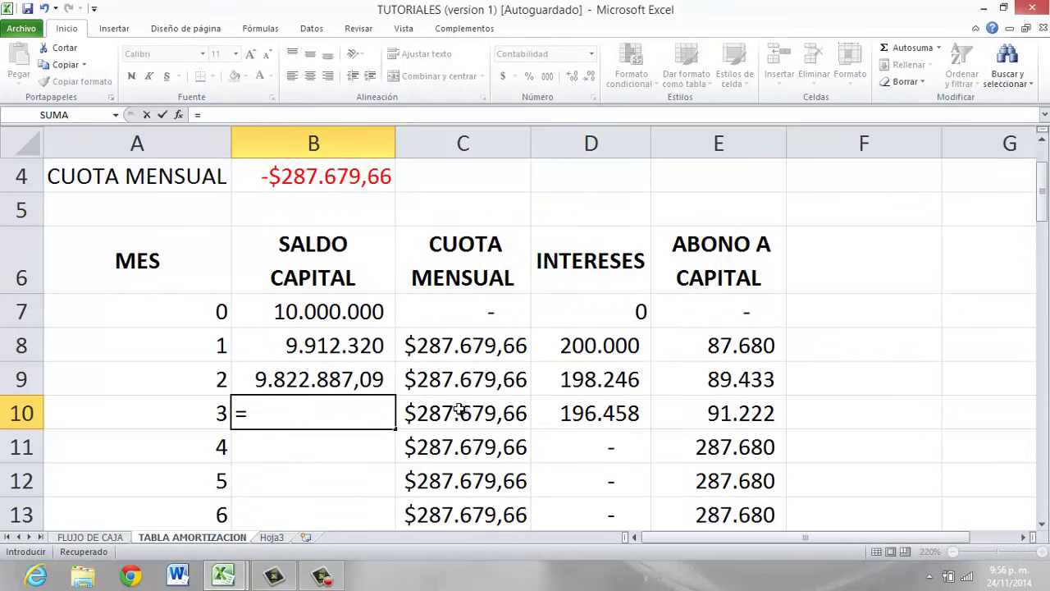
{"action": "left_click", "coordinate": [312, 381]}
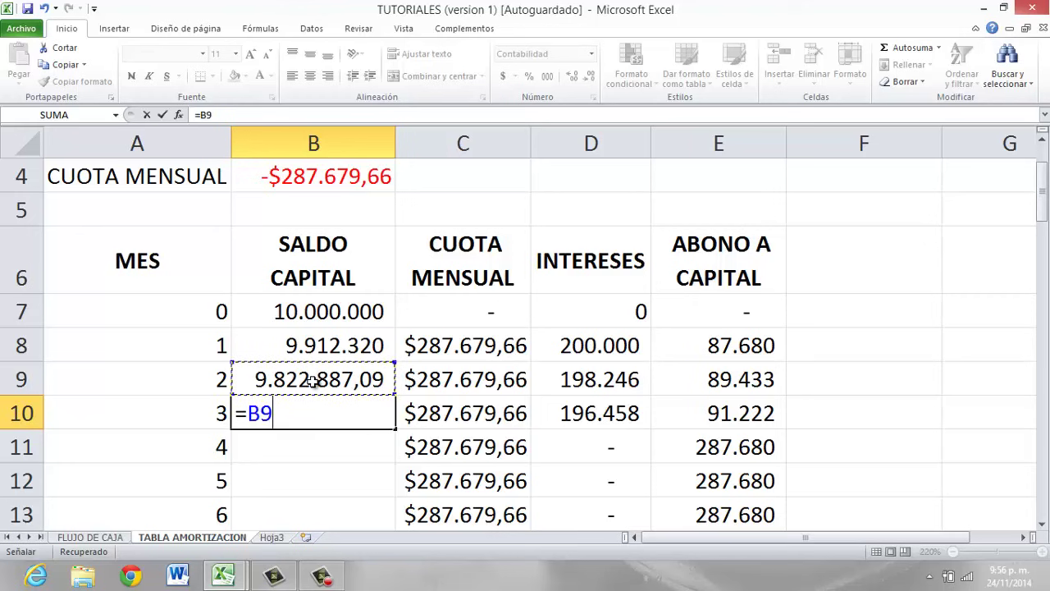
{"action": "type", "text": "-"}
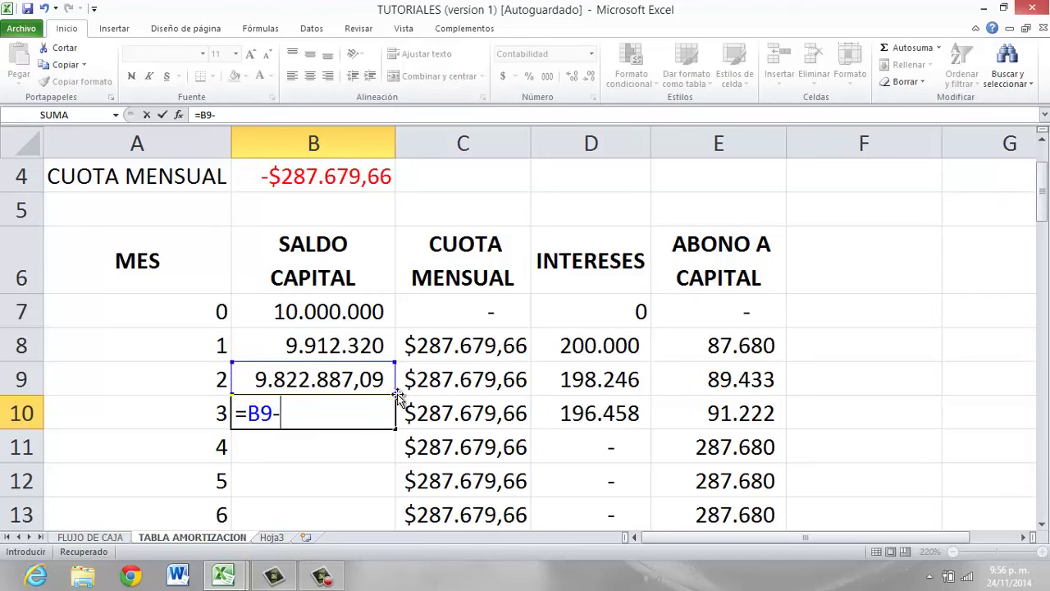
{"action": "left_click", "coordinate": [727, 406]}
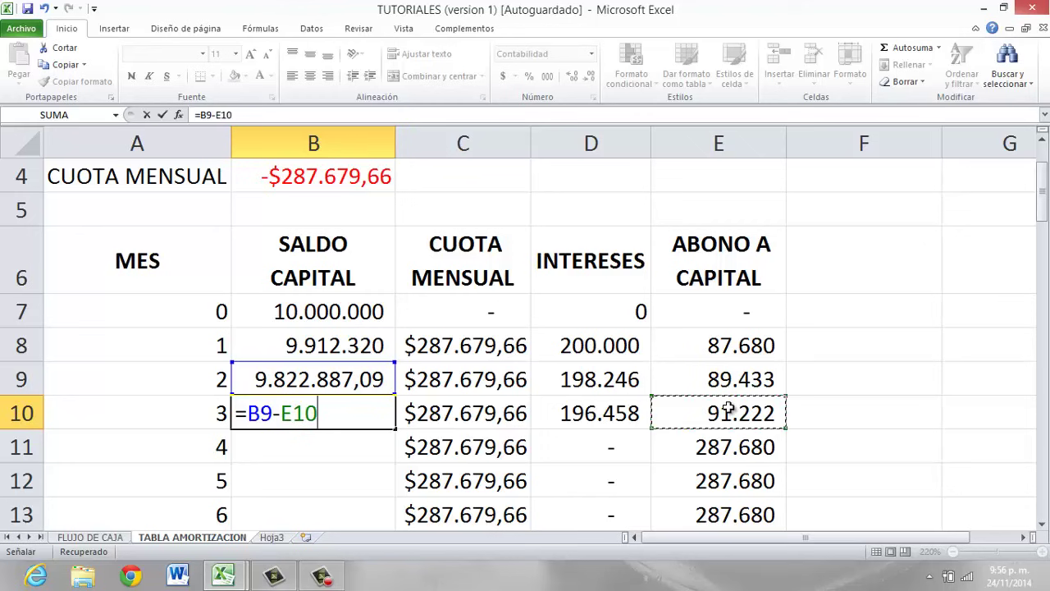
{"action": "key", "text": "Return"}
{"action": "key", "text": "Up"}
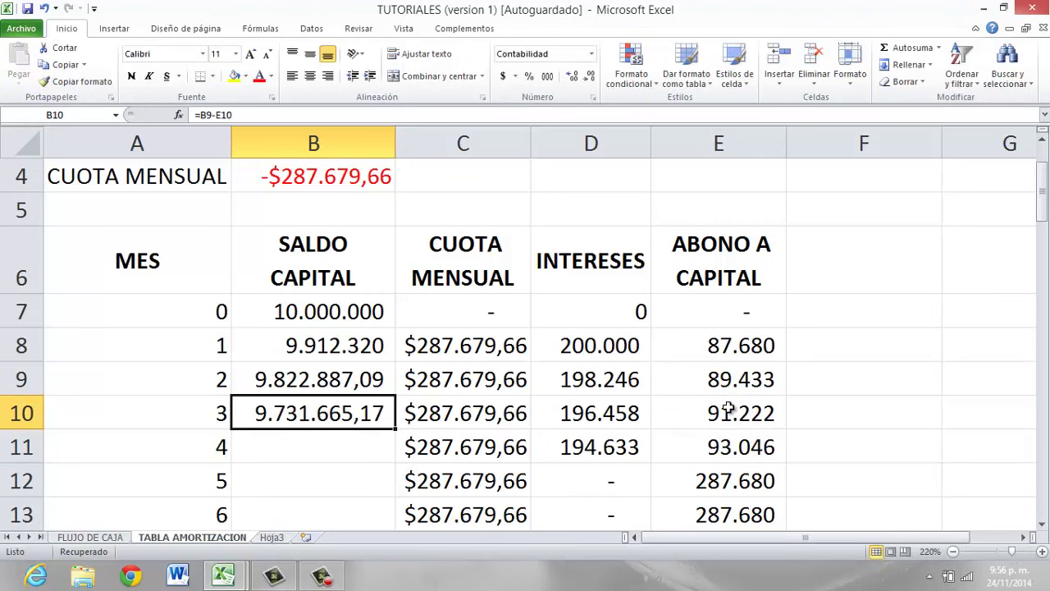
Fill the month 3 balance formula from B10 down to B67 so it covers every month through 60.
{"action": "scroll", "coordinate": [726, 398], "scroll_direction": "down", "scroll_amount": 1}
{"action": "left_click_drag", "start_coordinate": [396, 297], "coordinate": [378, 485]}
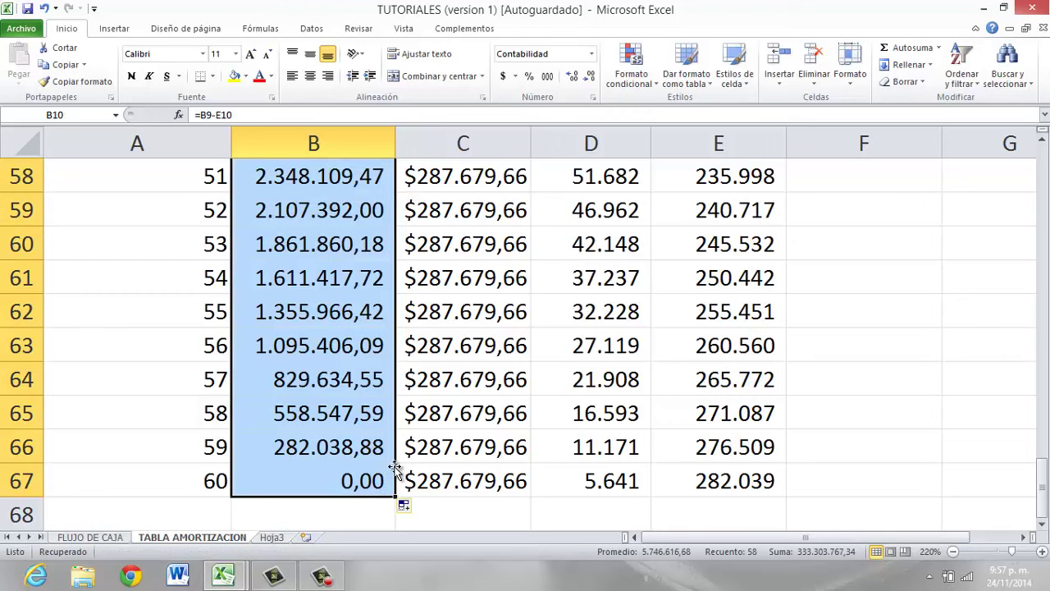
{"action": "left_click", "coordinate": [229, 481]}
{"action": "left_click", "coordinate": [338, 478]}
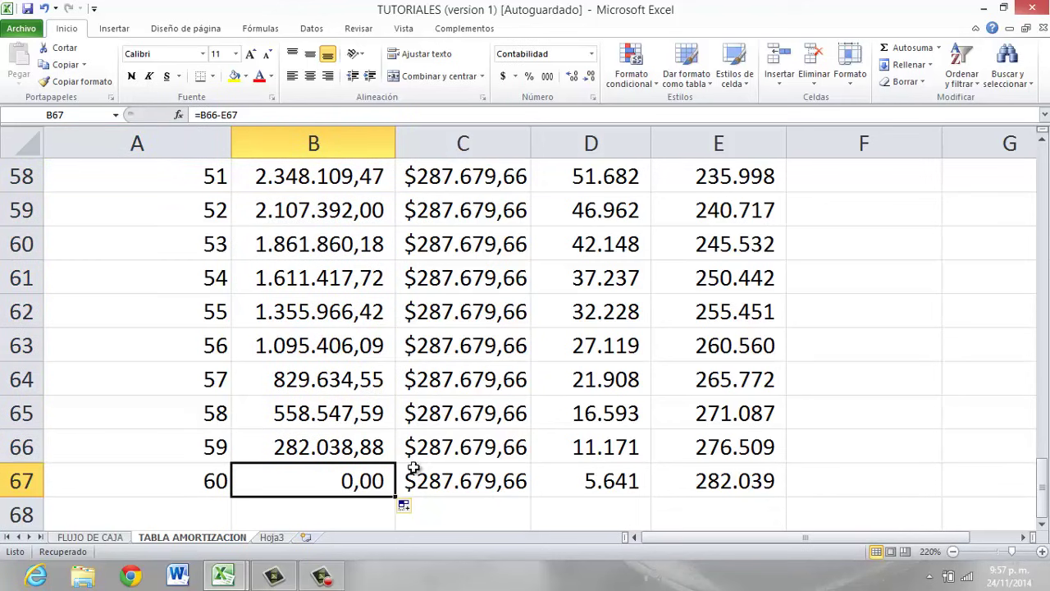
Highlight the whole month 12 row, row 19, with a yellow fill and inspect its month, balance and payment cells.
{"action": "scroll", "coordinate": [592, 491], "scroll_direction": "up", "scroll_amount": 10}
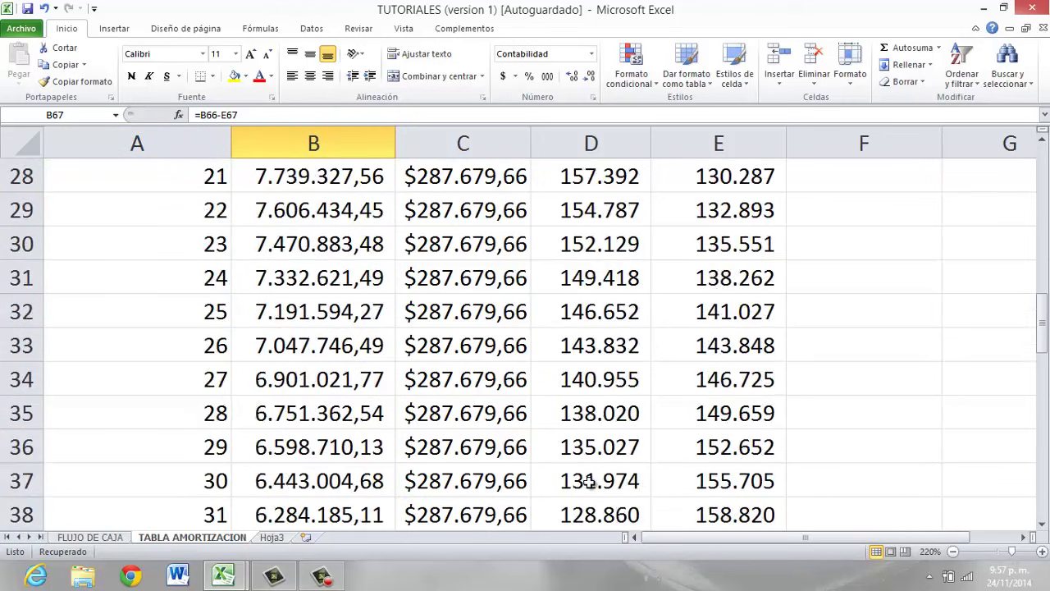
{"action": "scroll", "coordinate": [589, 482], "scroll_direction": "up", "scroll_amount": 9}
{"action": "scroll", "coordinate": [589, 482], "scroll_direction": "down", "scroll_amount": 3}
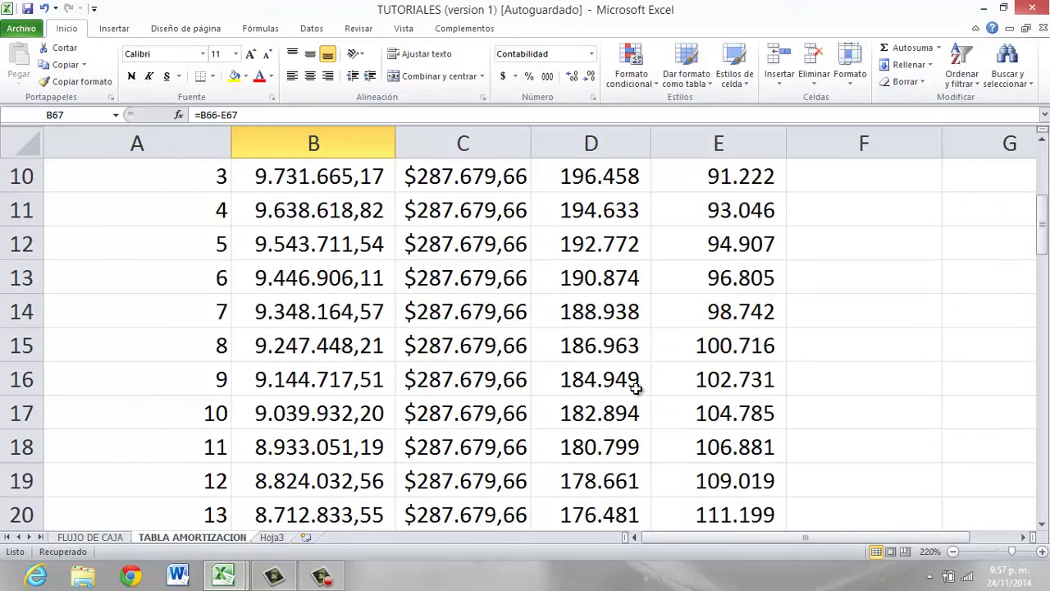
{"action": "scroll", "coordinate": [636, 387], "scroll_direction": "down", "scroll_amount": 3}
{"action": "left_click", "coordinate": [227, 180]}
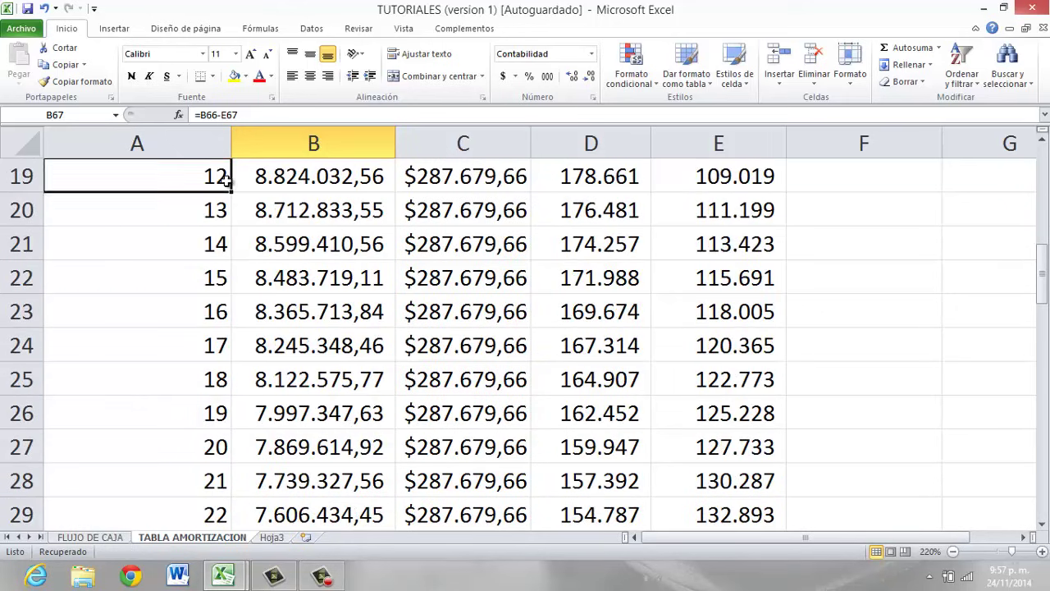
{"action": "scroll", "coordinate": [227, 180], "scroll_direction": "up", "scroll_amount": 2}
{"action": "left_click", "coordinate": [27, 377]}
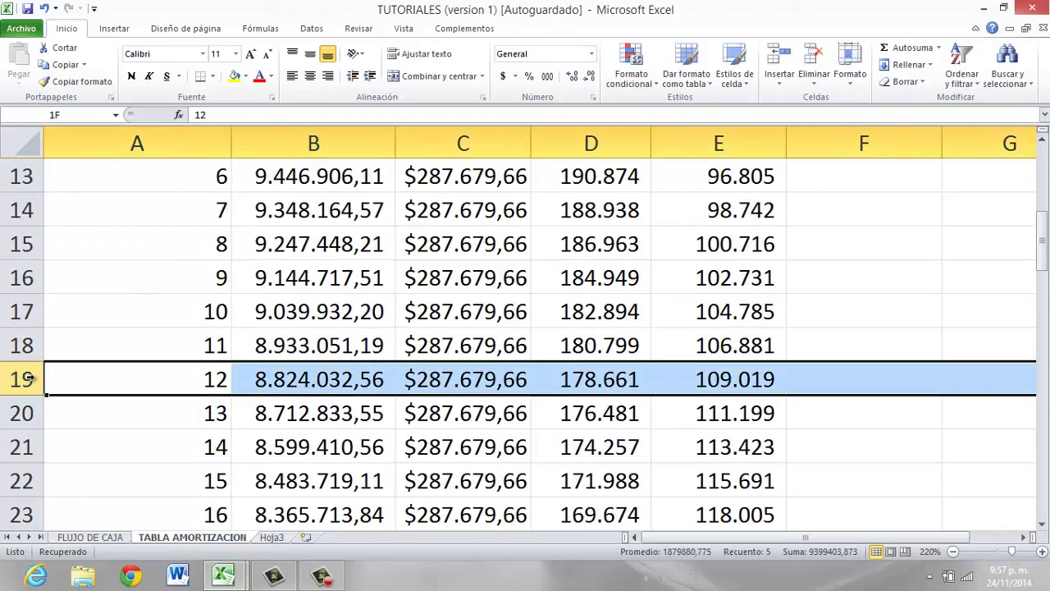
{"action": "left_click", "coordinate": [235, 76]}
{"action": "left_click", "coordinate": [208, 386]}
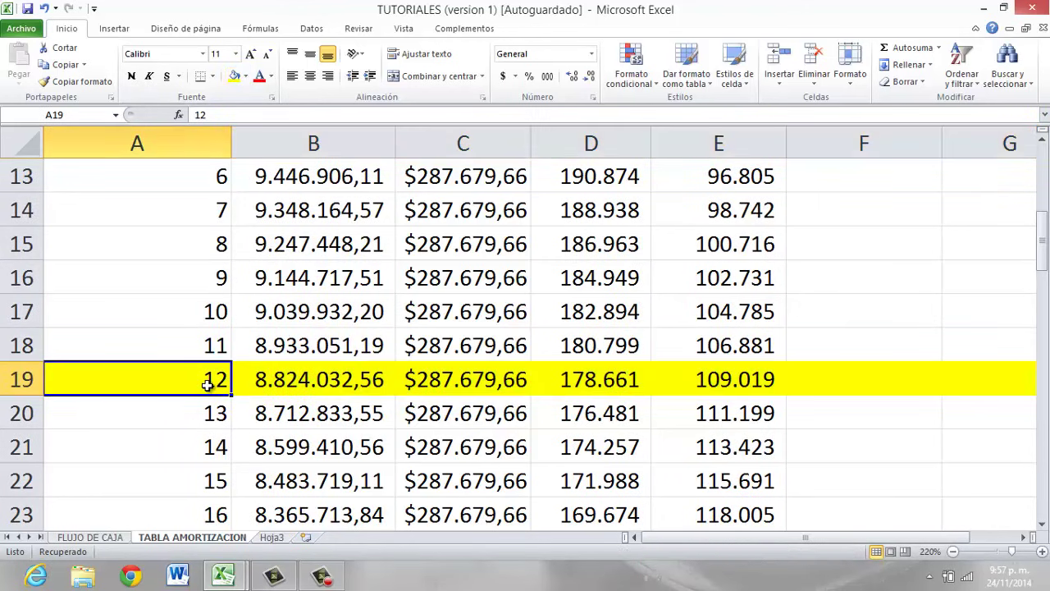
{"action": "left_click", "coordinate": [326, 386]}
{"action": "left_click", "coordinate": [433, 377]}
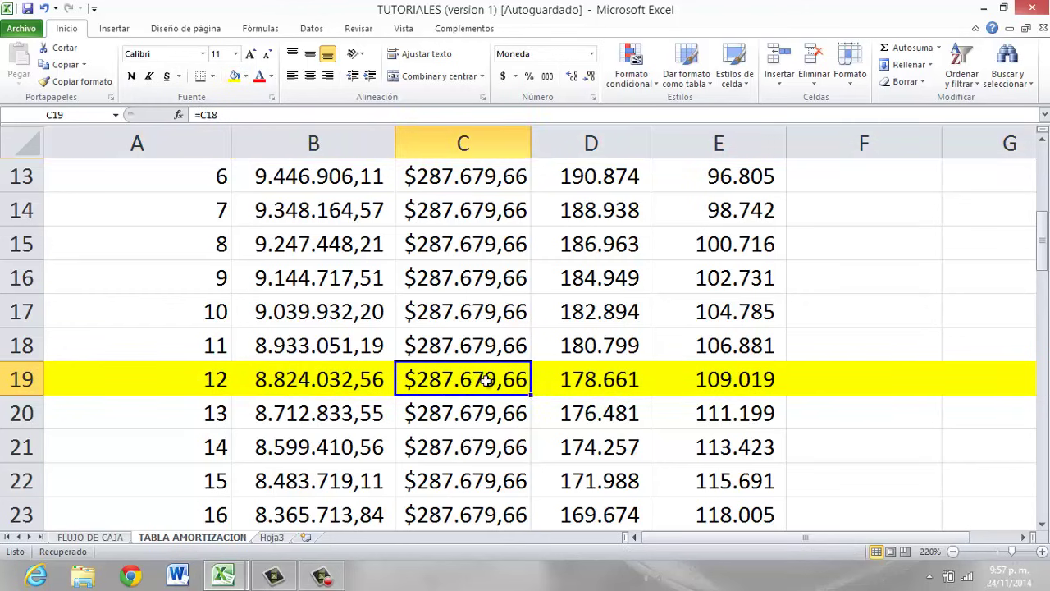
Inspect the month 12 interest, principal payment and remaining balance cells in row 19 against their column headings.
{"action": "left_click", "coordinate": [622, 378]}
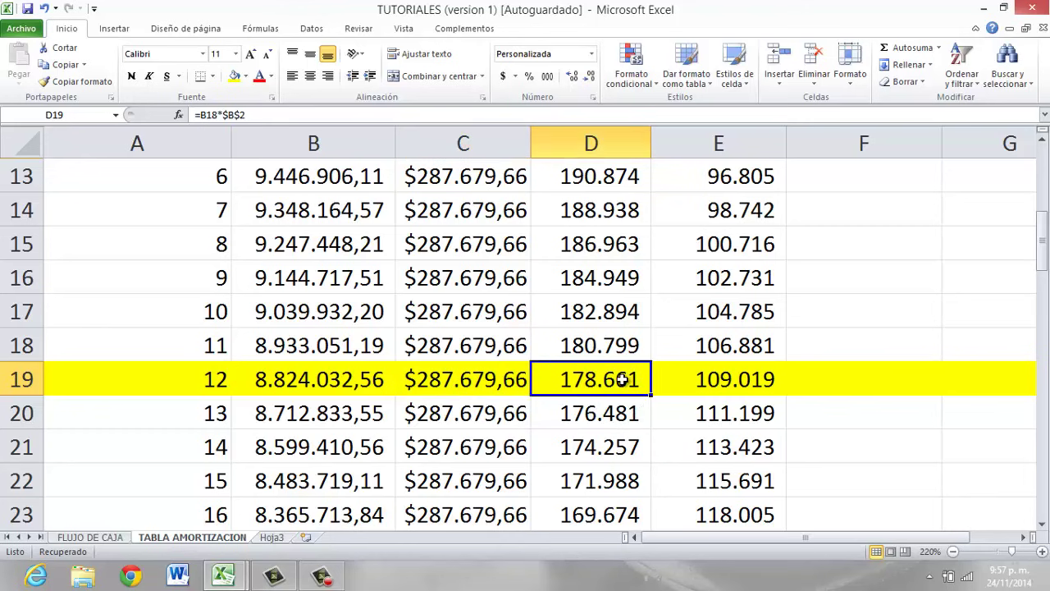
{"action": "scroll", "coordinate": [622, 379], "scroll_direction": "up", "scroll_amount": 4}
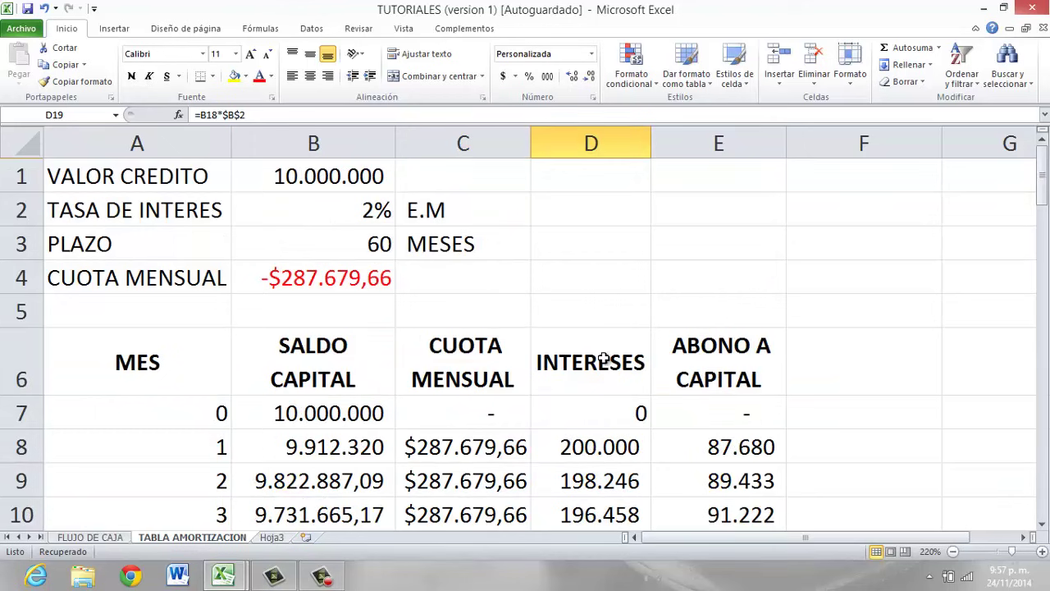
{"action": "scroll", "coordinate": [603, 359], "scroll_direction": "down", "scroll_amount": 5}
{"action": "scroll", "coordinate": [600, 344], "scroll_direction": "up", "scroll_amount": 1}
{"action": "left_click", "coordinate": [727, 378]}
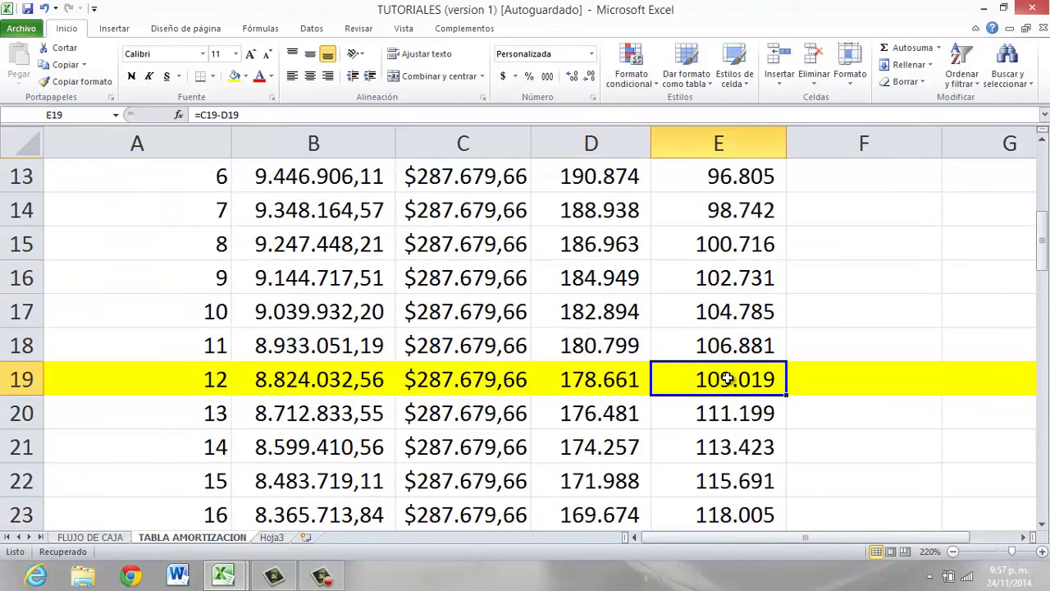
{"action": "scroll", "coordinate": [726, 379], "scroll_direction": "up", "scroll_amount": 4}
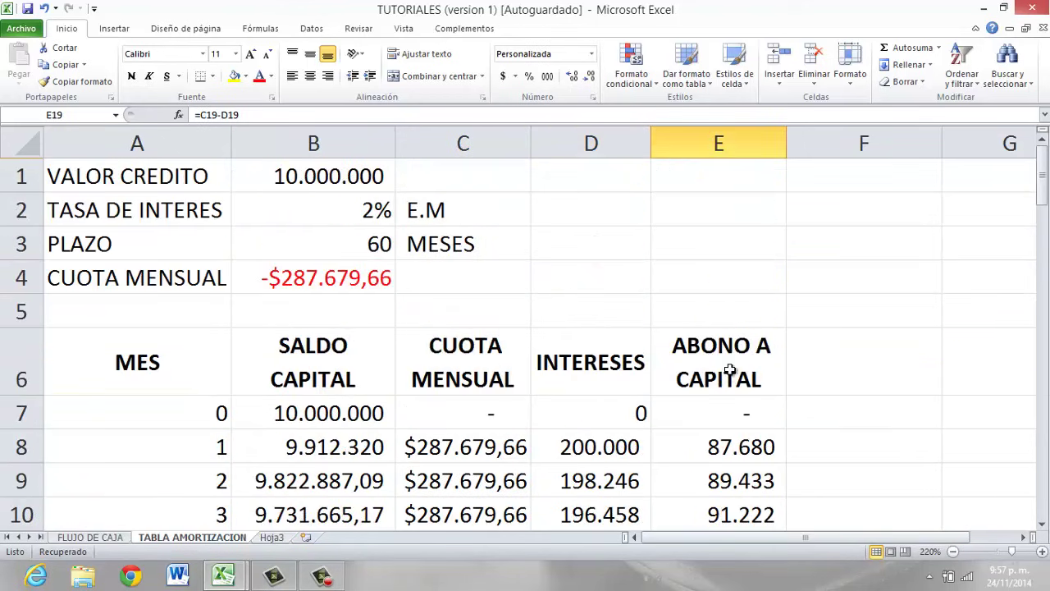
{"action": "scroll", "coordinate": [718, 384], "scroll_direction": "down", "scroll_amount": 1}
{"action": "scroll", "coordinate": [718, 384], "scroll_direction": "down", "scroll_amount": 3}
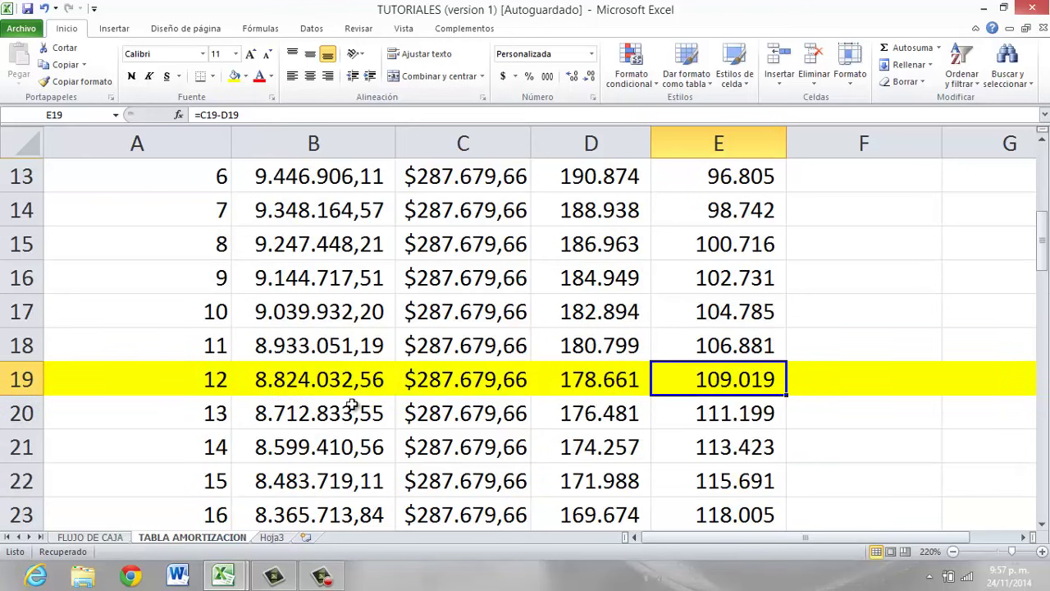
{"action": "left_click", "coordinate": [349, 388]}
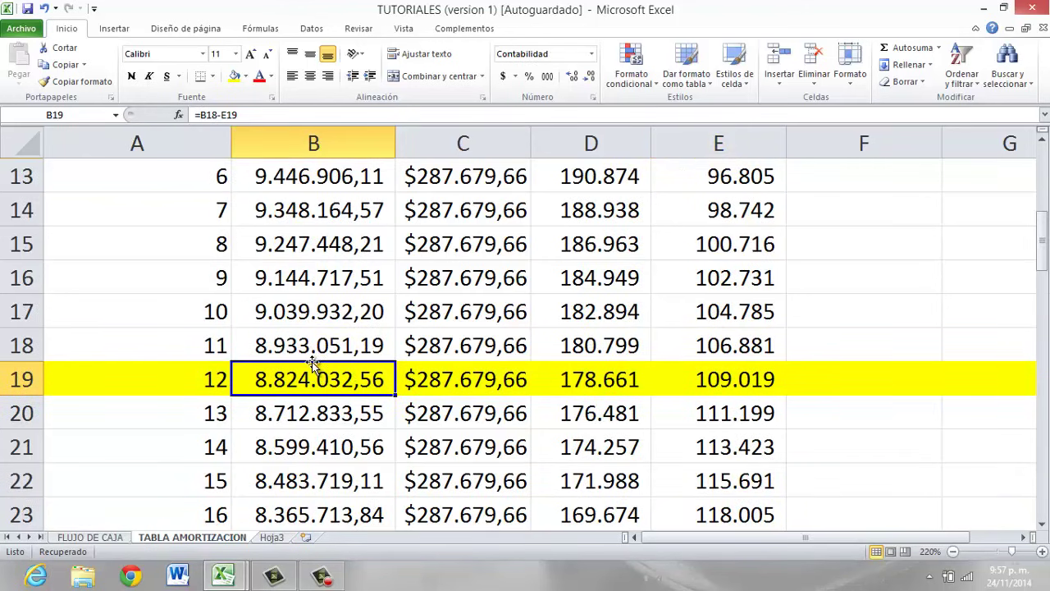
{"action": "scroll", "coordinate": [329, 379], "scroll_direction": "up", "scroll_amount": 4}
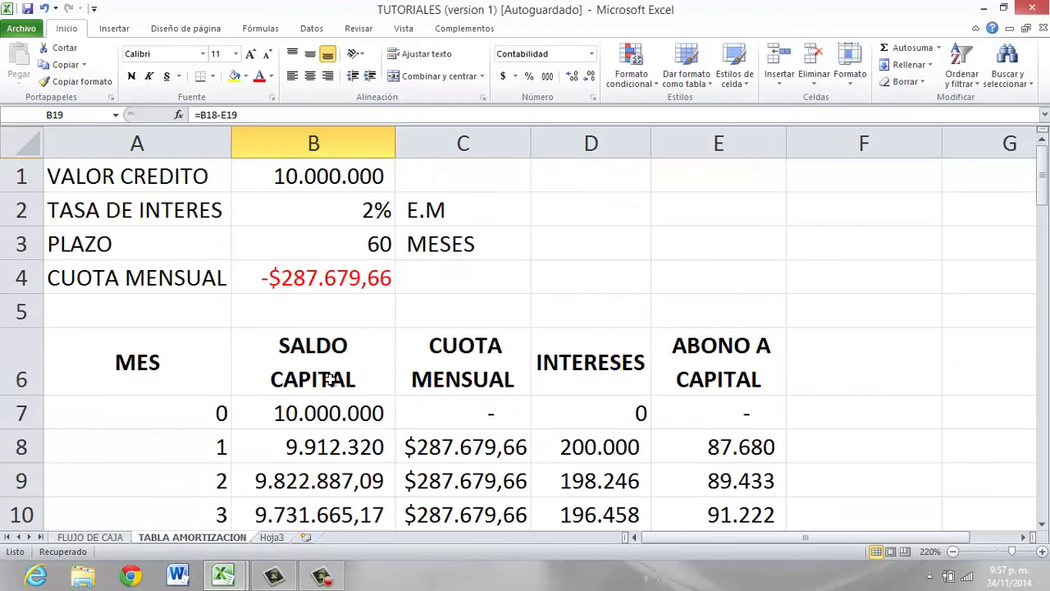
Enter the label TOTAL in A68, directly below the month 60 row.
{"action": "scroll", "coordinate": [328, 379], "scroll_direction": "down", "scroll_amount": 8}
{"action": "scroll", "coordinate": [328, 379], "scroll_direction": "down", "scroll_amount": 13}
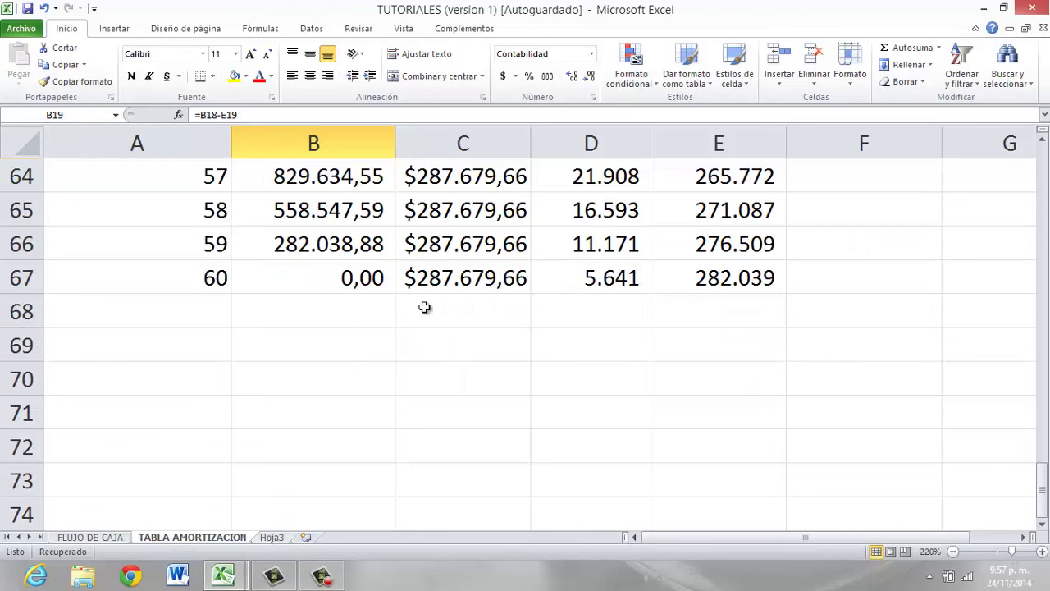
{"action": "left_click", "coordinate": [424, 307]}
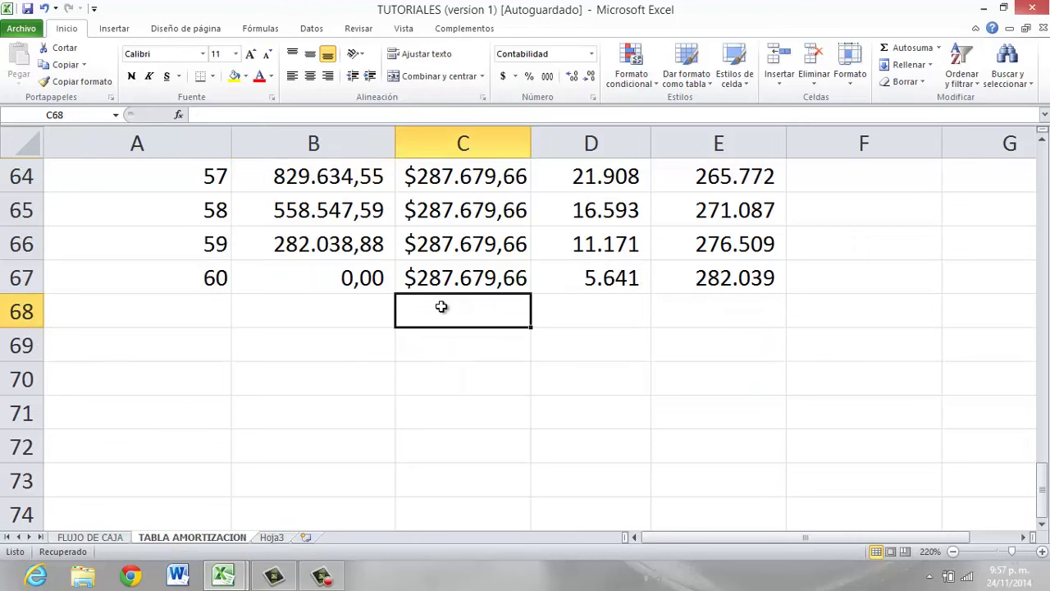
{"action": "left_click", "coordinate": [708, 308]}
{"action": "left_click", "coordinate": [177, 307]}
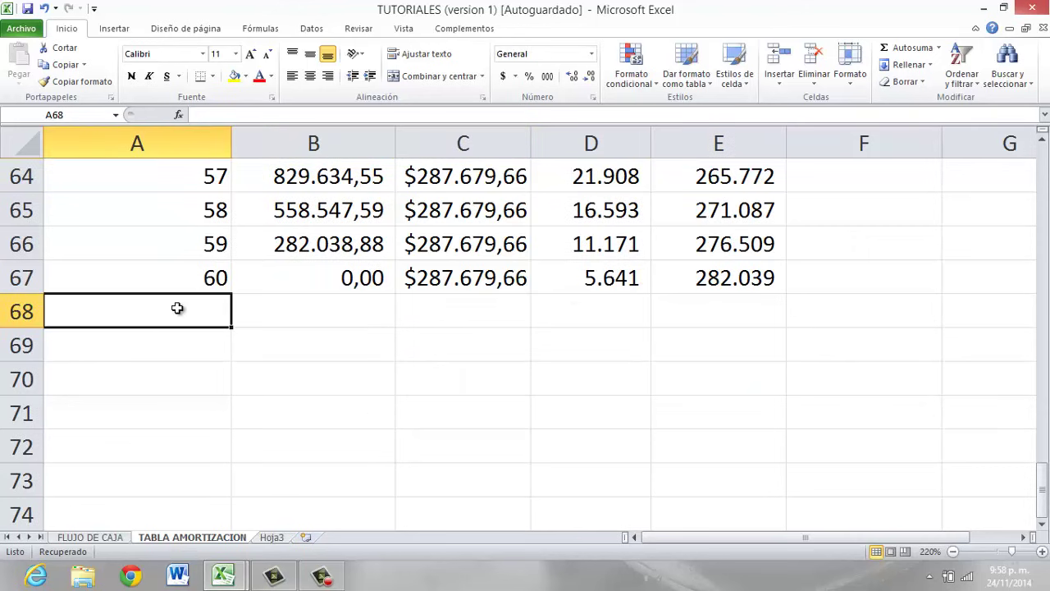
{"action": "type", "text": "TOTA"}
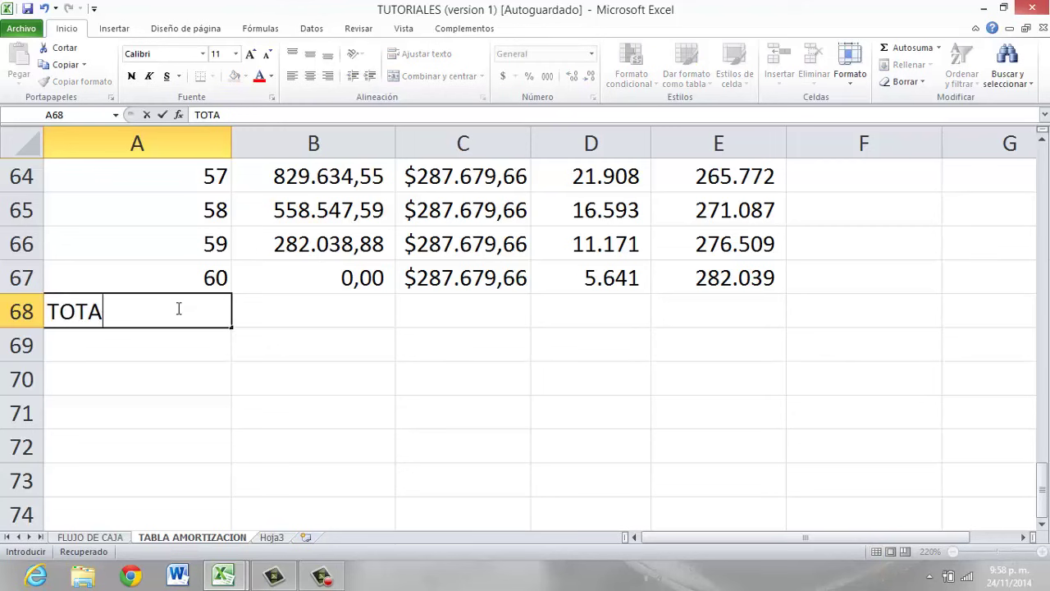
{"action": "type", "text": "LIZA"}
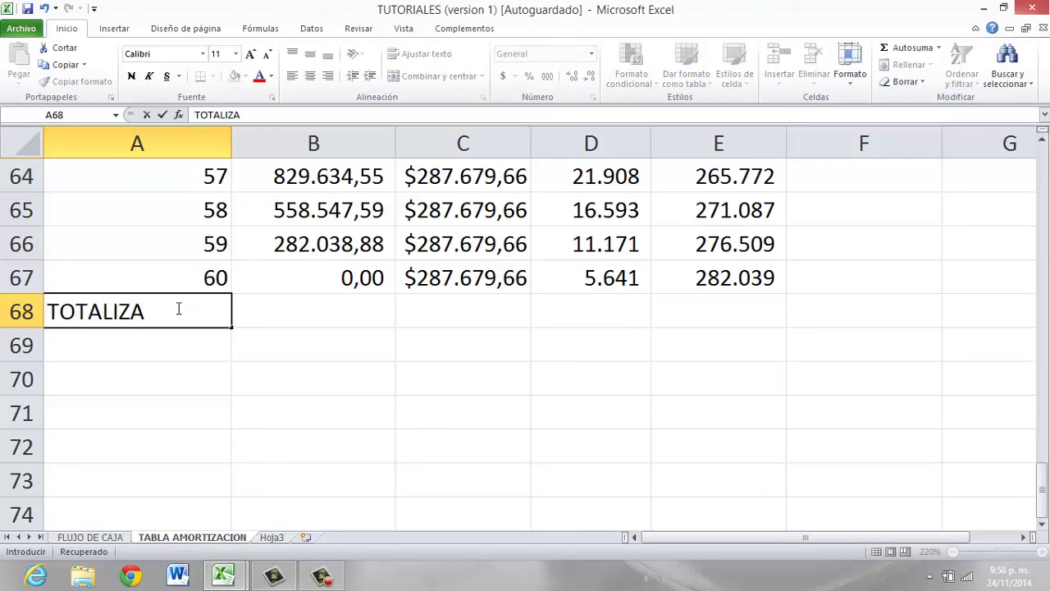
{"action": "key", "text": "BackSpace"}
{"action": "key", "text": "BackSpace"}
{"action": "key", "text": "BackSpace"}
{"action": "key", "text": "BackSpace"}
{"action": "type", "text": "L"}
{"action": "key", "text": "Return"}
Total the interest column in D68 with =SUMA(D7:D67) and make the result bold.
{"action": "left_click", "coordinate": [178, 308]}
{"action": "key", "text": "Right"}
{"action": "key", "text": "Right"}
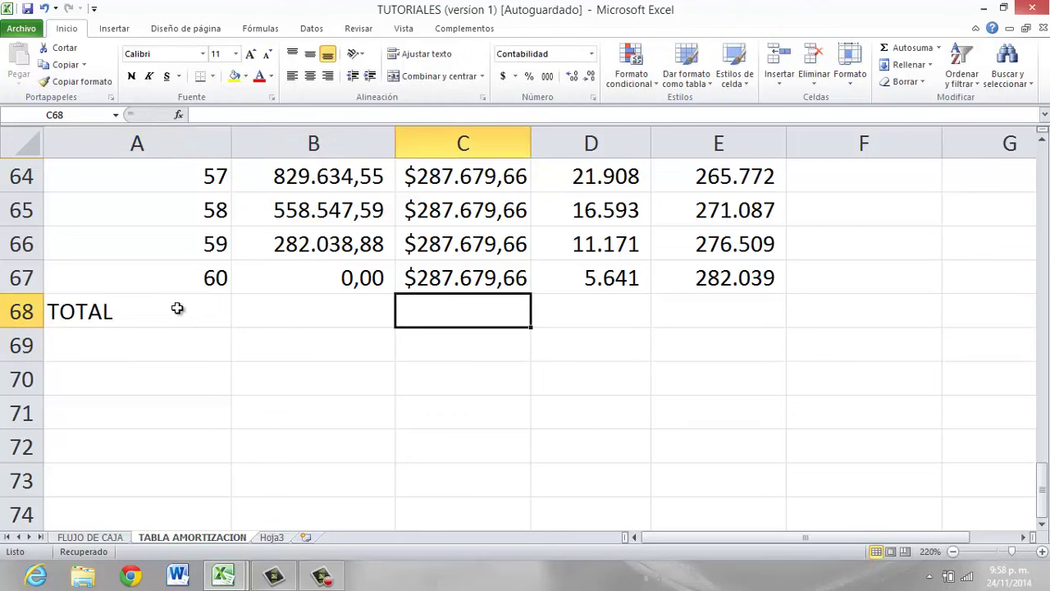
{"action": "key", "text": "Right"}
{"action": "scroll", "coordinate": [454, 287], "scroll_direction": "up", "scroll_amount": 12}
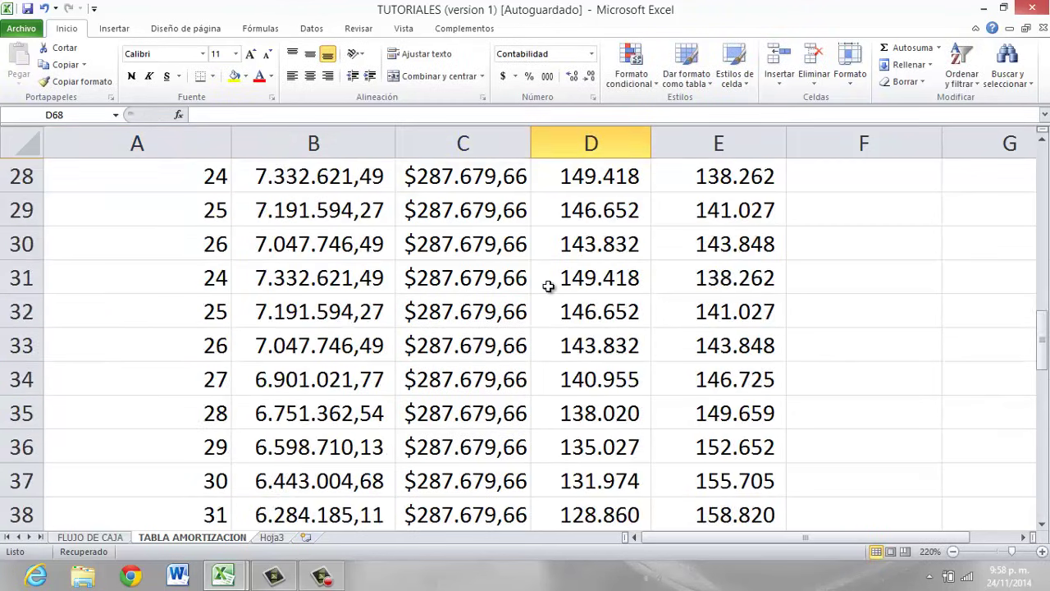
{"action": "scroll", "coordinate": [548, 286], "scroll_direction": "up", "scroll_amount": 9}
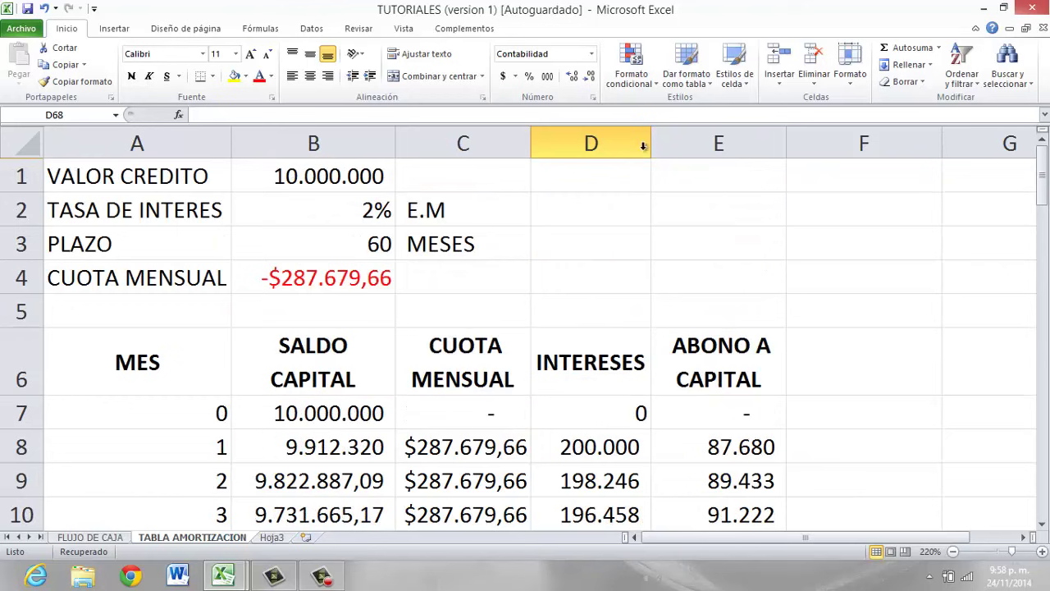
{"action": "left_click", "coordinate": [909, 47]}
{"action": "scroll", "coordinate": [736, 313], "scroll_direction": "up", "scroll_amount": 6}
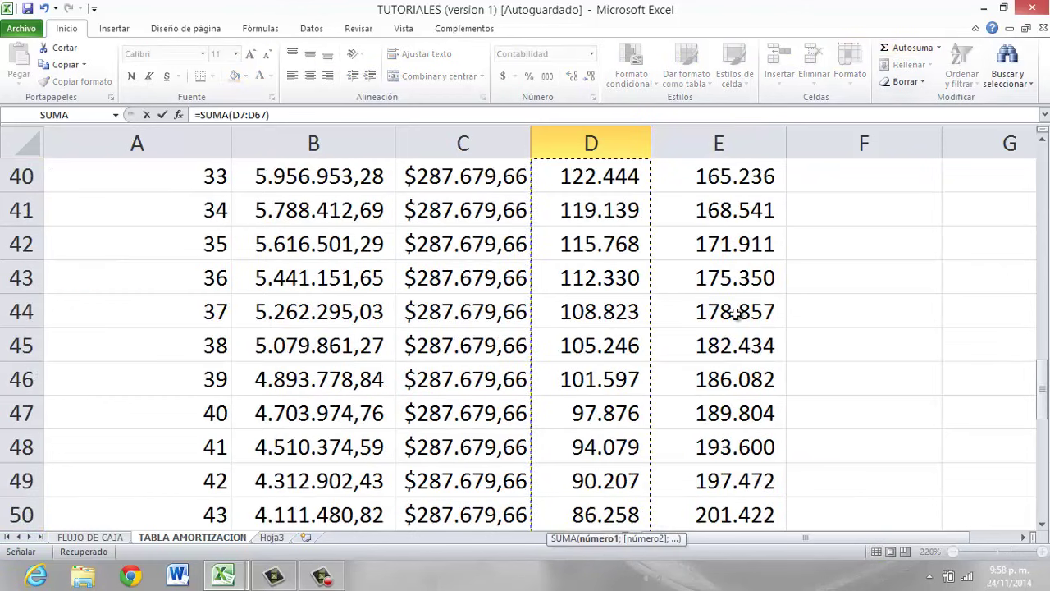
{"action": "scroll", "coordinate": [736, 313], "scroll_direction": "up", "scroll_amount": 13}
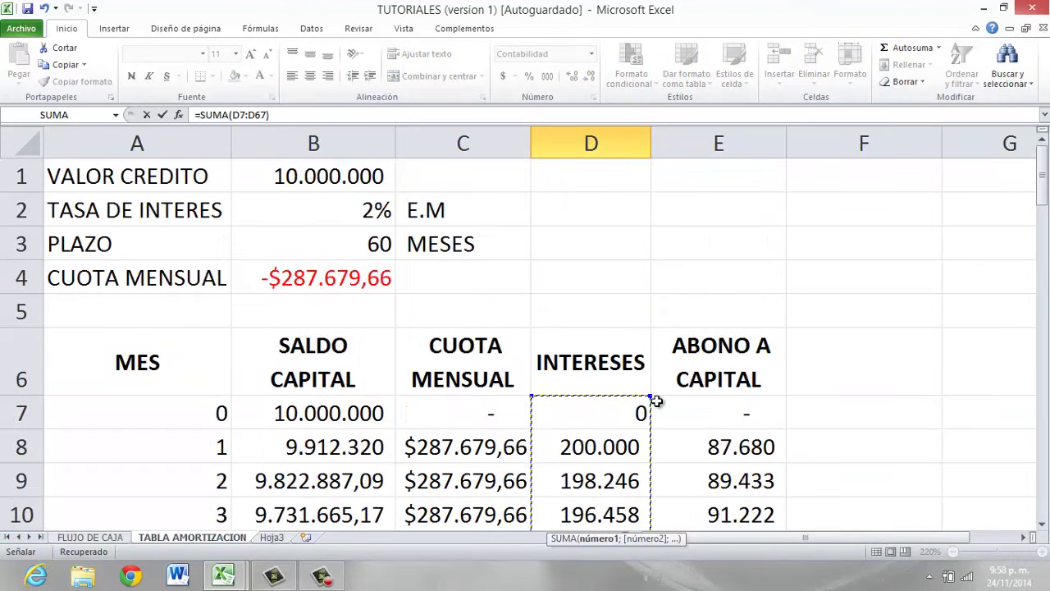
{"action": "key", "text": "Return"}
{"action": "key", "text": "Up"}
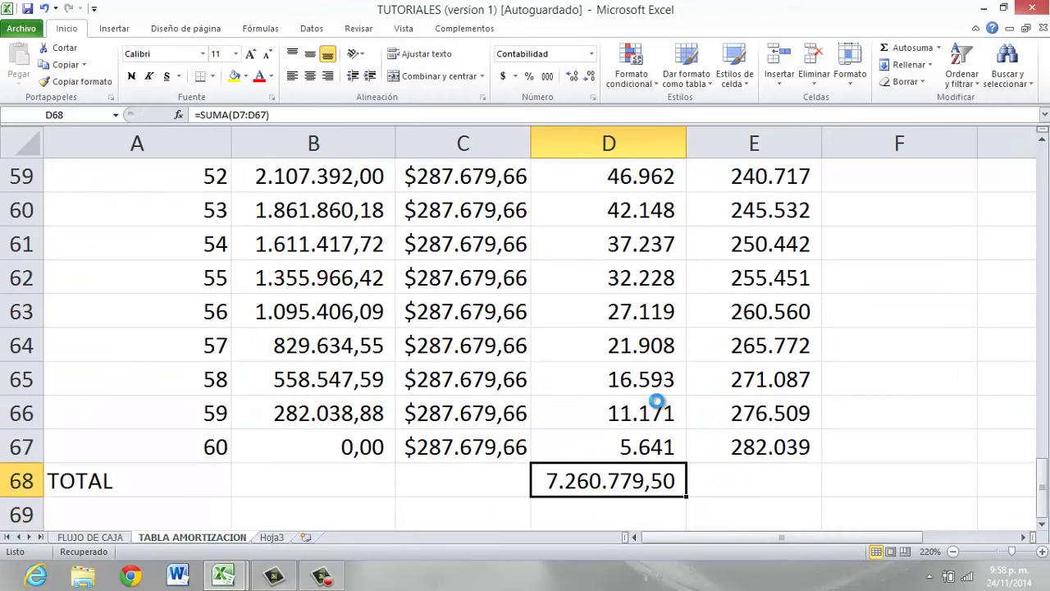
{"action": "key", "text": "ctrl+n"}
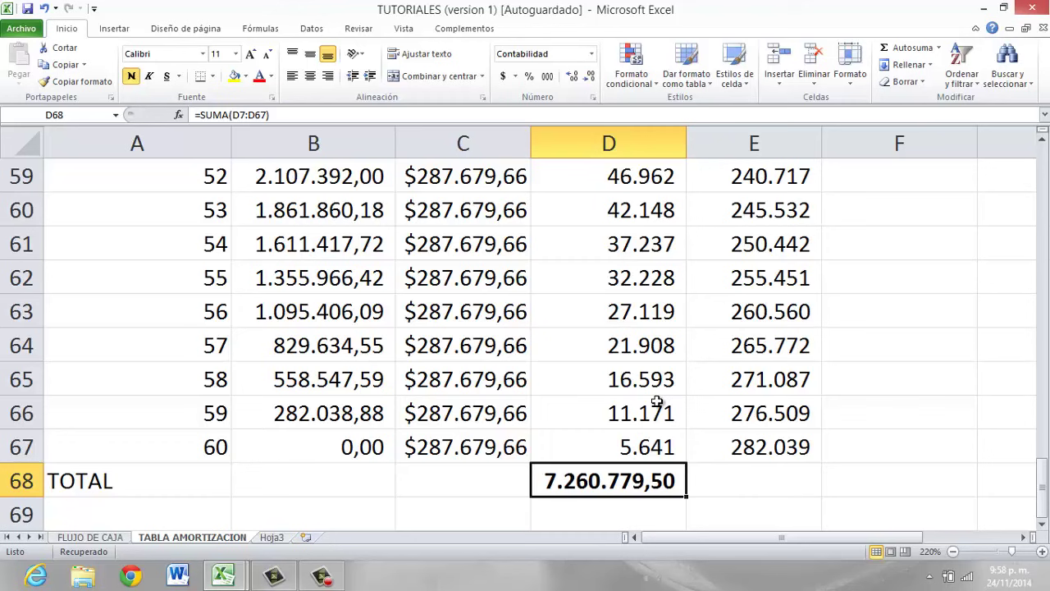
Total the principal payments in E68 with =SUMA(E7:E67) and make the result bold.
{"action": "key", "text": "Right"}
{"action": "scroll", "coordinate": [779, 244], "scroll_direction": "up", "scroll_amount": 2}
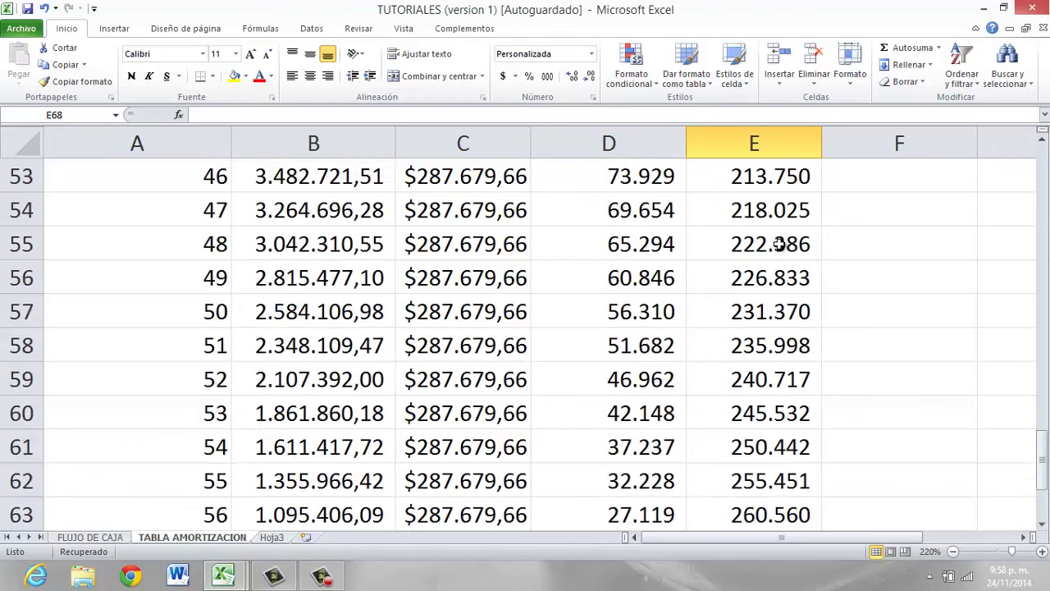
{"action": "scroll", "coordinate": [779, 244], "scroll_direction": "up", "scroll_amount": 16}
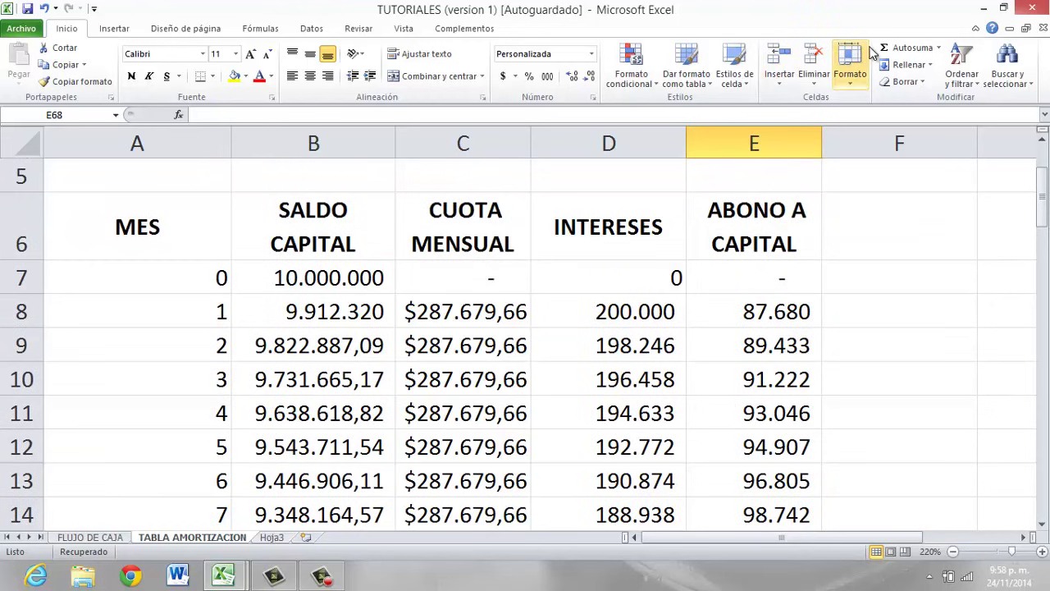
{"action": "left_click", "coordinate": [896, 47]}
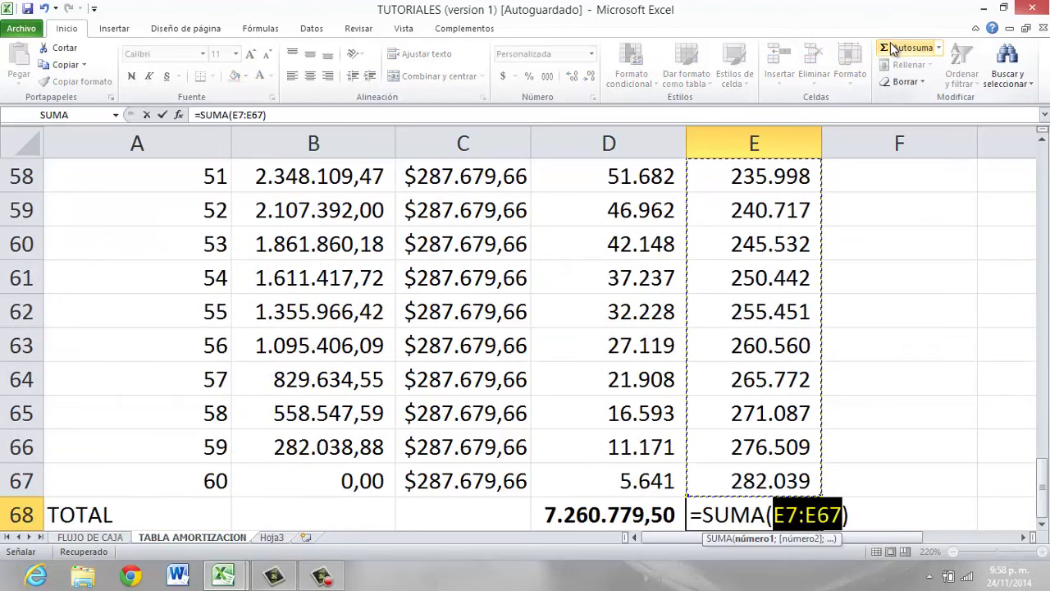
{"action": "key", "text": "Return"}
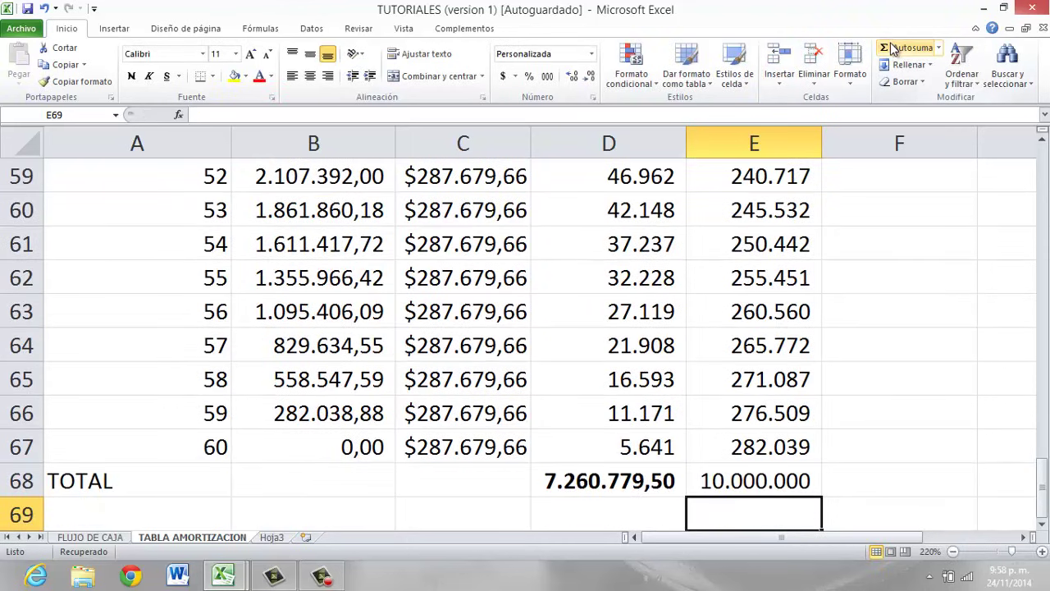
{"action": "key", "text": "Up"}
{"action": "key", "text": "ctrl+n"}
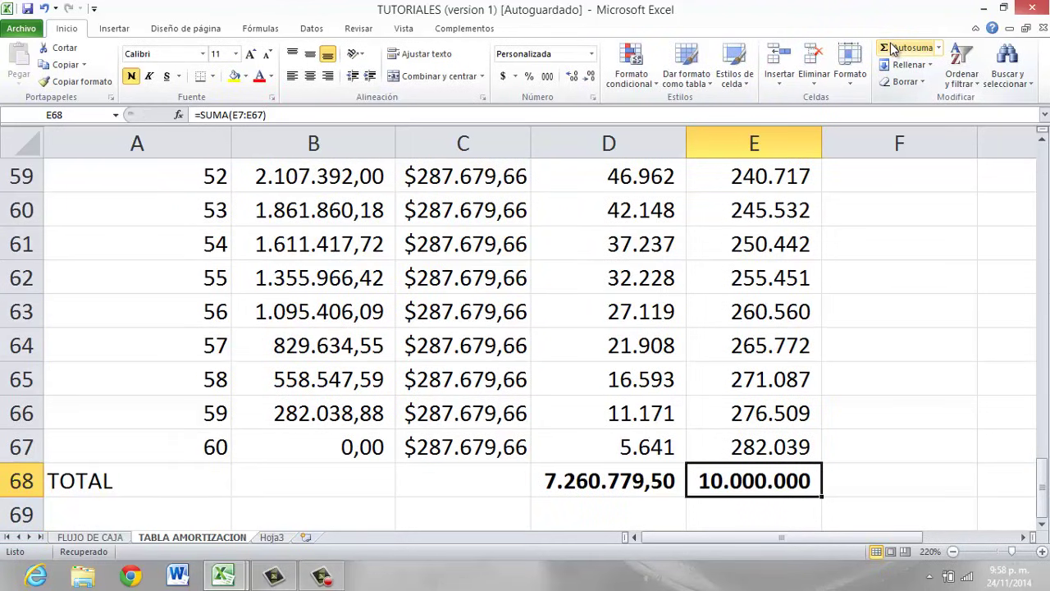
Compare the loan amount in B1 with the totals in row 68.
{"action": "scroll", "coordinate": [605, 200], "scroll_direction": "up", "scroll_amount": 19}
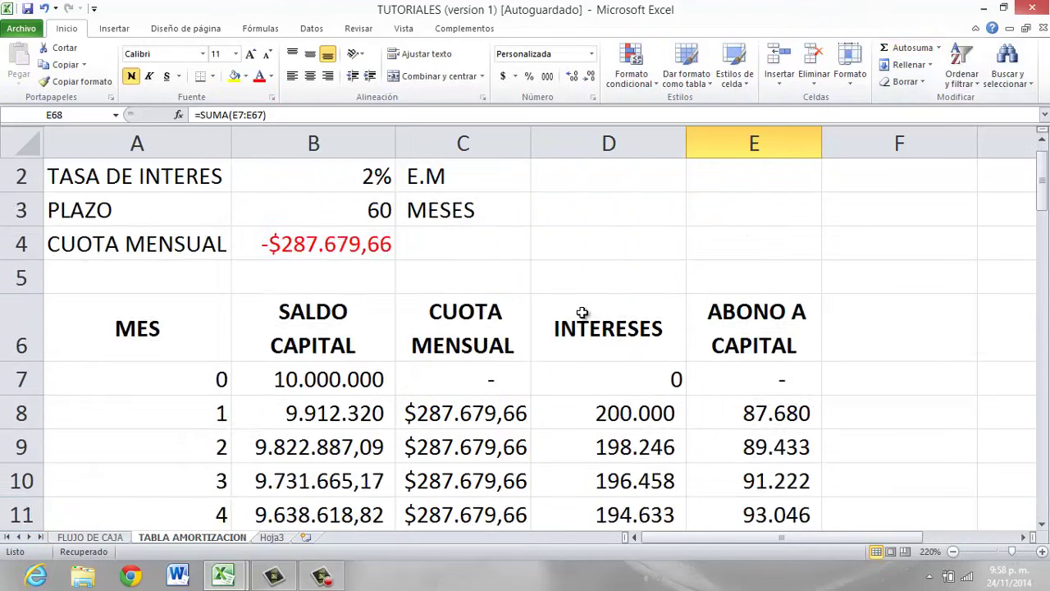
{"action": "left_click", "coordinate": [351, 171]}
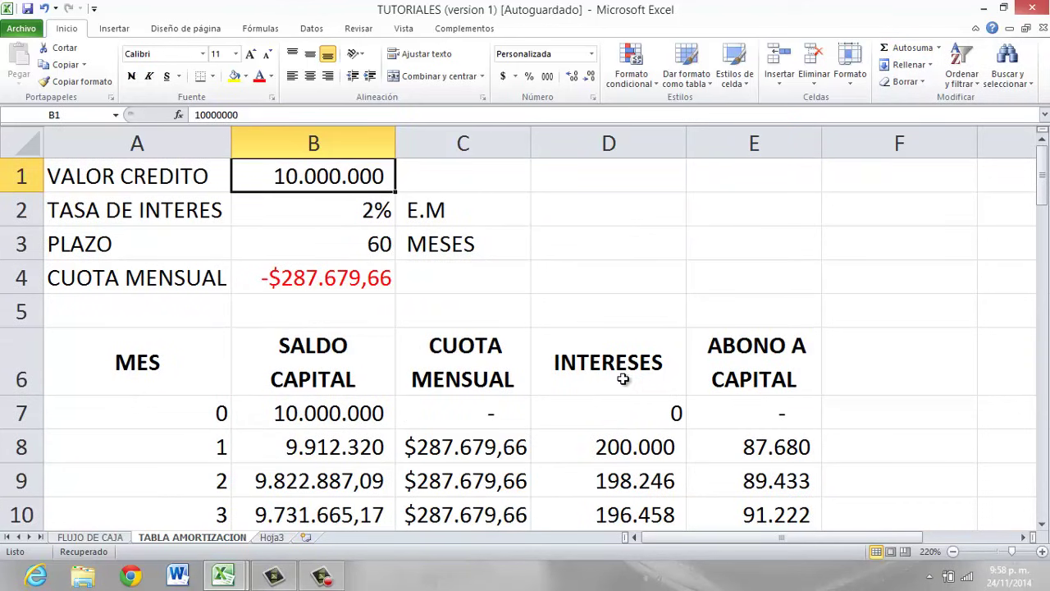
{"action": "scroll", "coordinate": [623, 378], "scroll_direction": "down", "scroll_amount": 20}
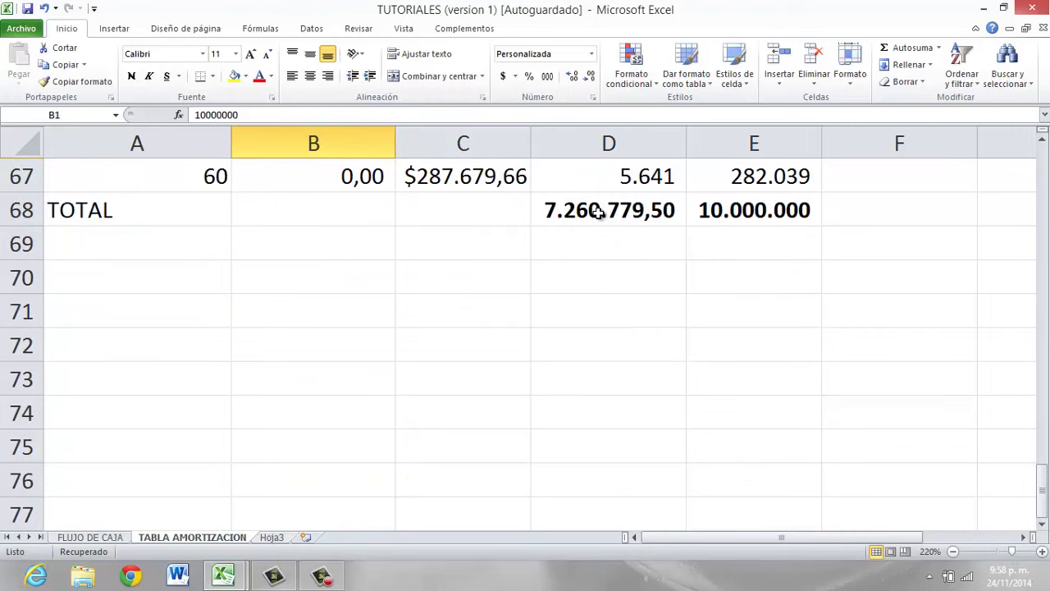
Total the monthly payments in C68 with =SUMA(C7:C67) and make the result bold.
{"action": "left_click", "coordinate": [497, 220]}
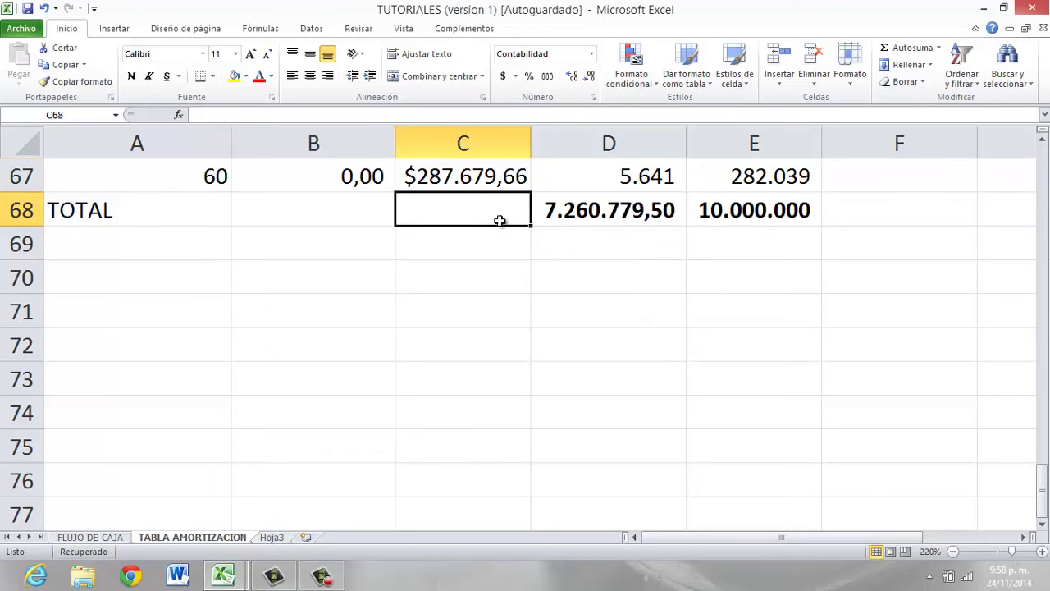
{"action": "scroll", "coordinate": [500, 277], "scroll_direction": "up", "scroll_amount": 7}
{"action": "scroll", "coordinate": [466, 345], "scroll_direction": "up", "scroll_amount": 15}
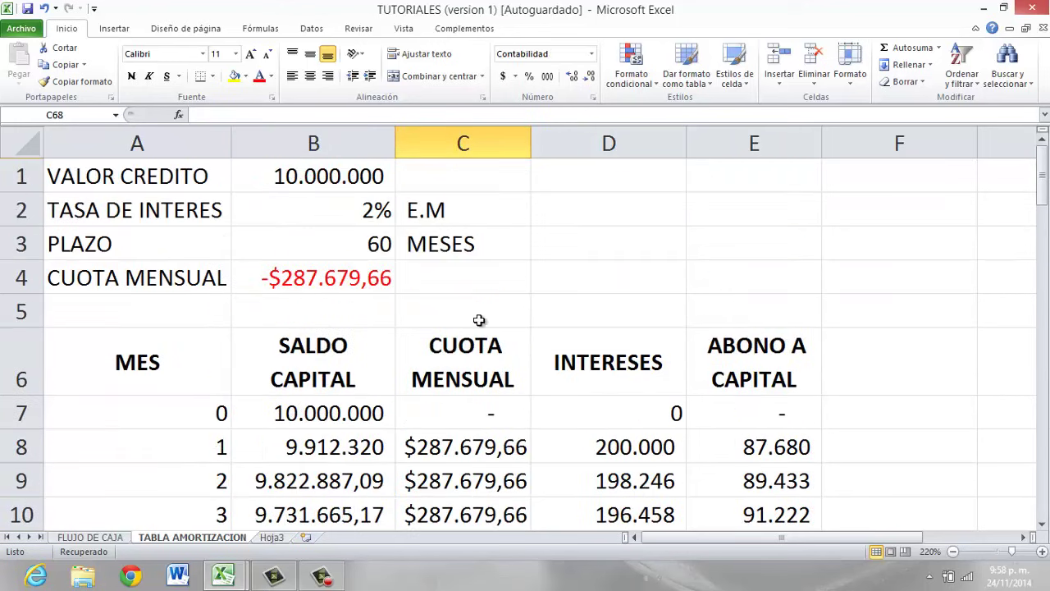
{"action": "scroll", "coordinate": [494, 444], "scroll_direction": "down", "scroll_amount": 1}
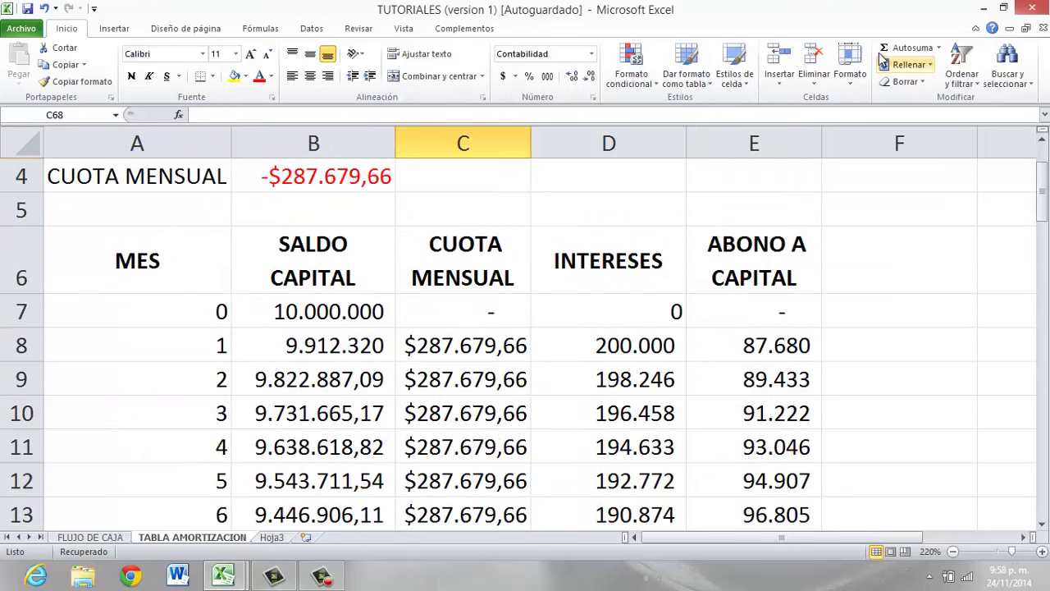
{"action": "left_click", "coordinate": [906, 47]}
{"action": "scroll", "coordinate": [719, 363], "scroll_direction": "down", "scroll_amount": 4}
{"action": "scroll", "coordinate": [720, 353], "scroll_direction": "up", "scroll_amount": 3}
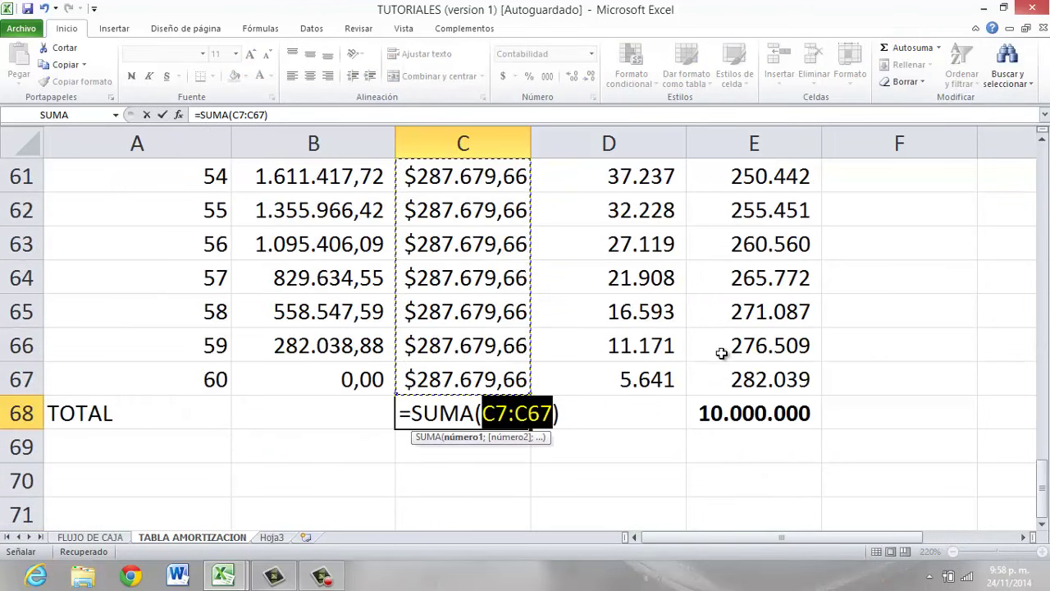
{"action": "key", "text": "Return"}
{"action": "key", "text": "Up"}
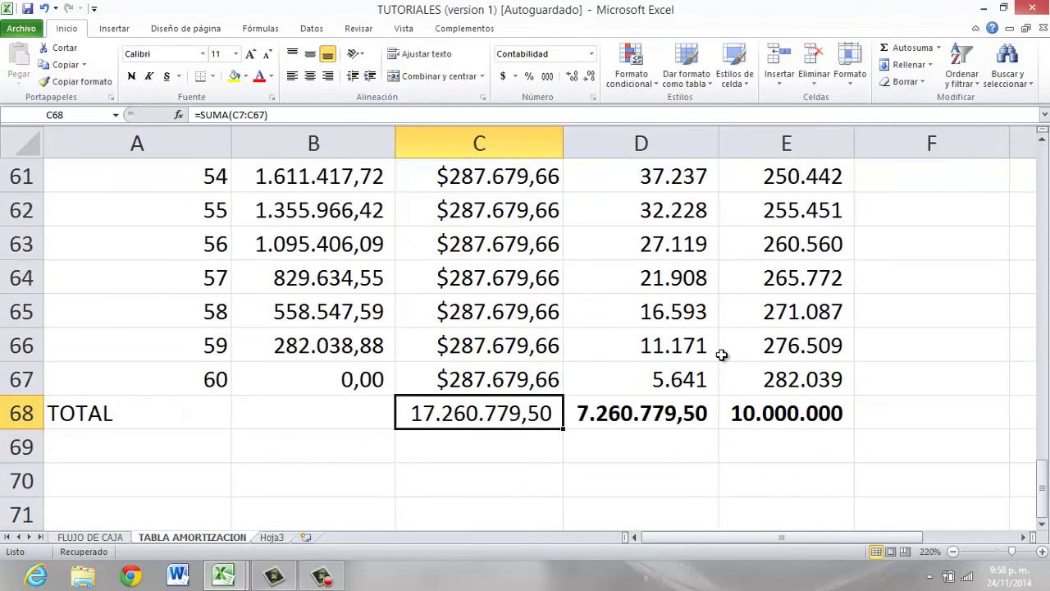
{"action": "key", "text": "ctrl+n"}
Check the combined sum of the interest and principal totals in D68:E68 against the payment total in C68.
{"action": "key", "text": "Right"}
{"action": "key", "text": "shift+Right"}
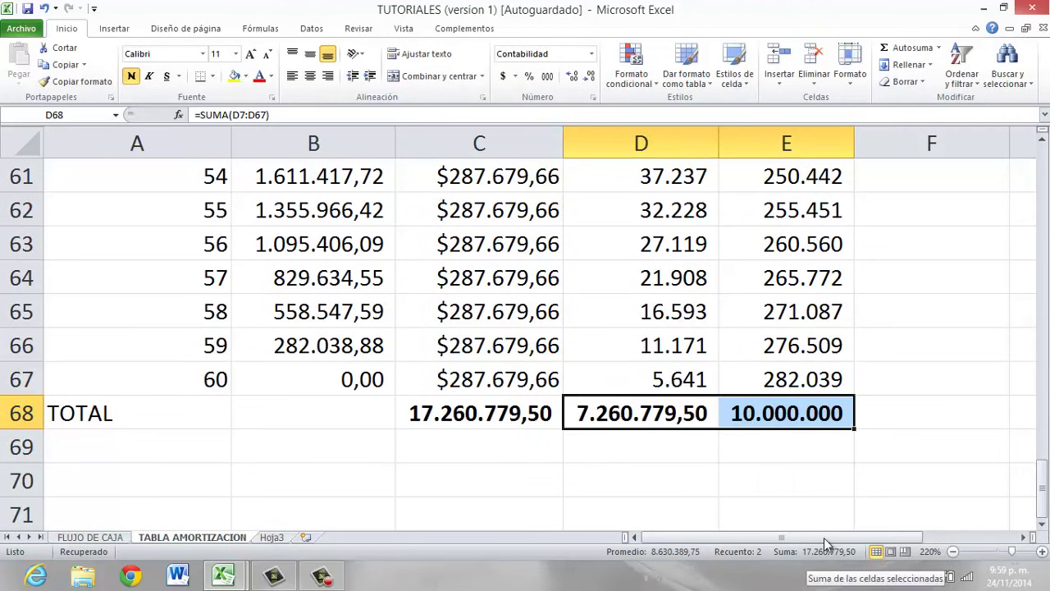
{"action": "left_click", "coordinate": [524, 425]}
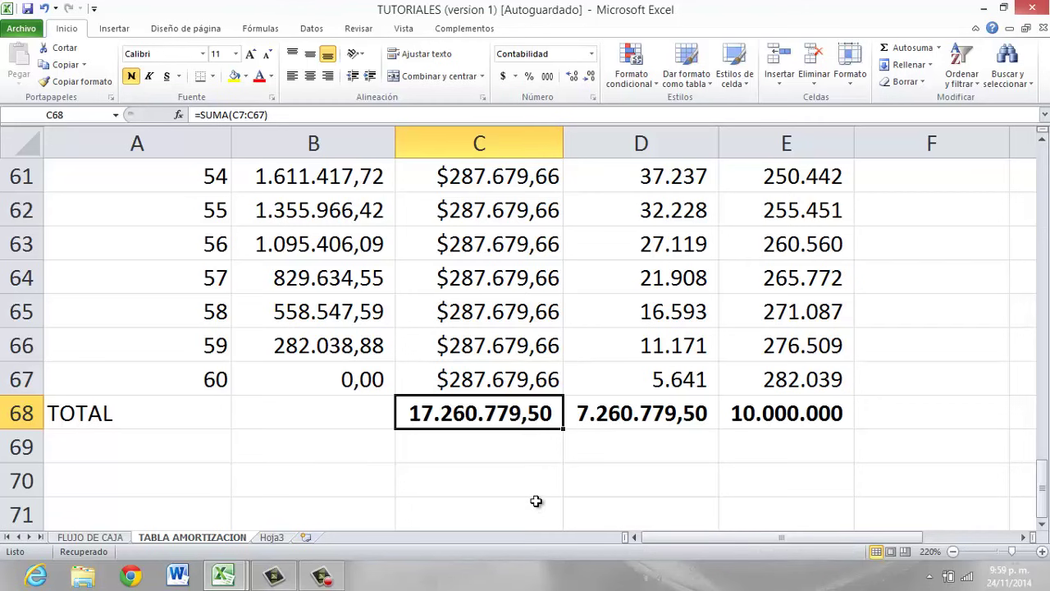
{"action": "scroll", "coordinate": [536, 501], "scroll_direction": "up", "scroll_amount": 20}
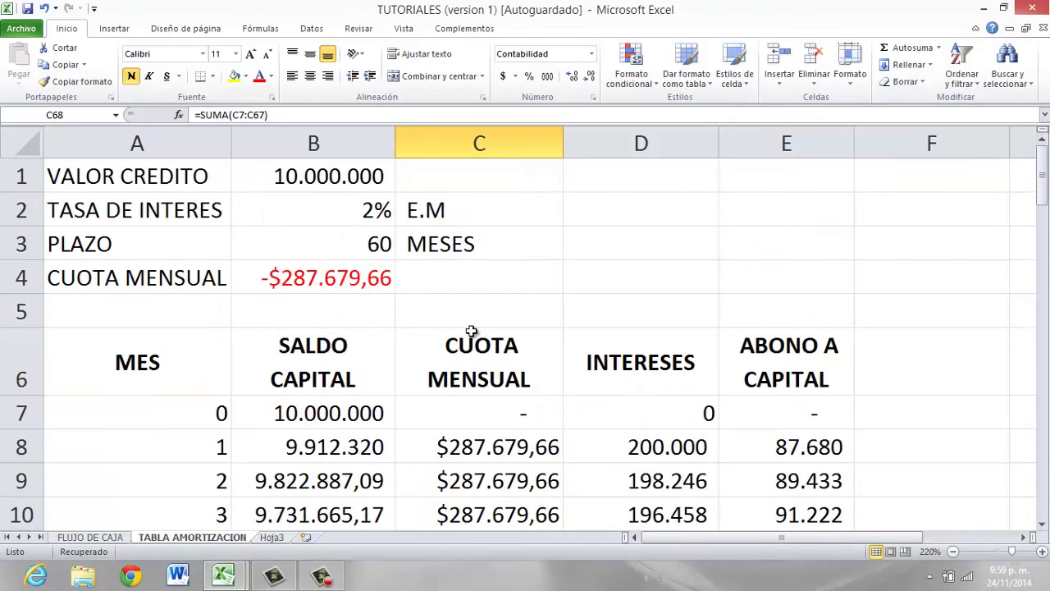
Check the payment total in C68 by calculating =C67*60 in C70, and clear that check cell.
{"action": "scroll", "coordinate": [492, 394], "scroll_direction": "down", "scroll_amount": 20}
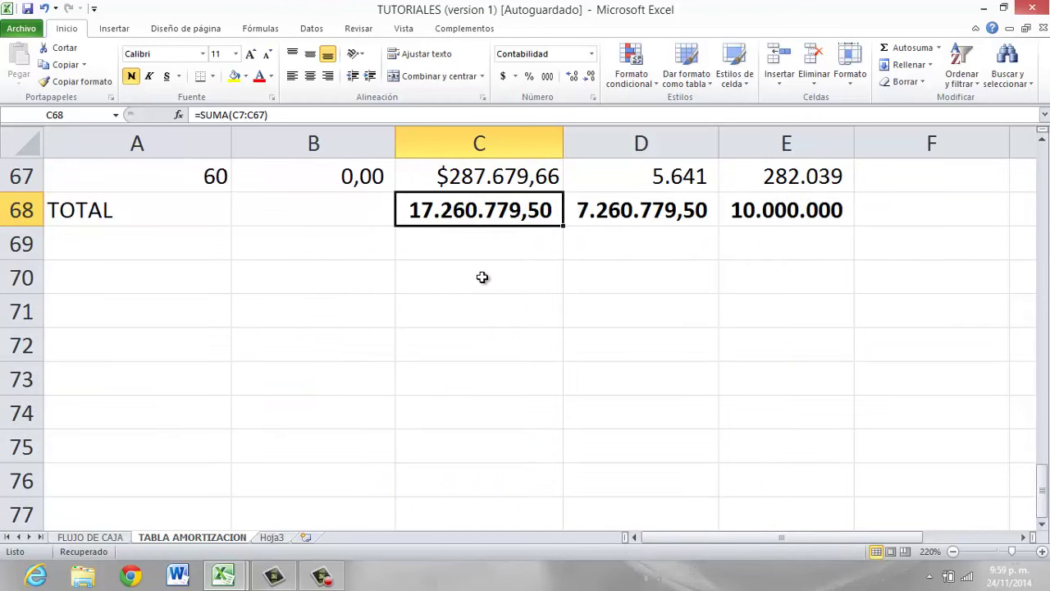
{"action": "left_click", "coordinate": [482, 277]}
{"action": "type", "text": "="}
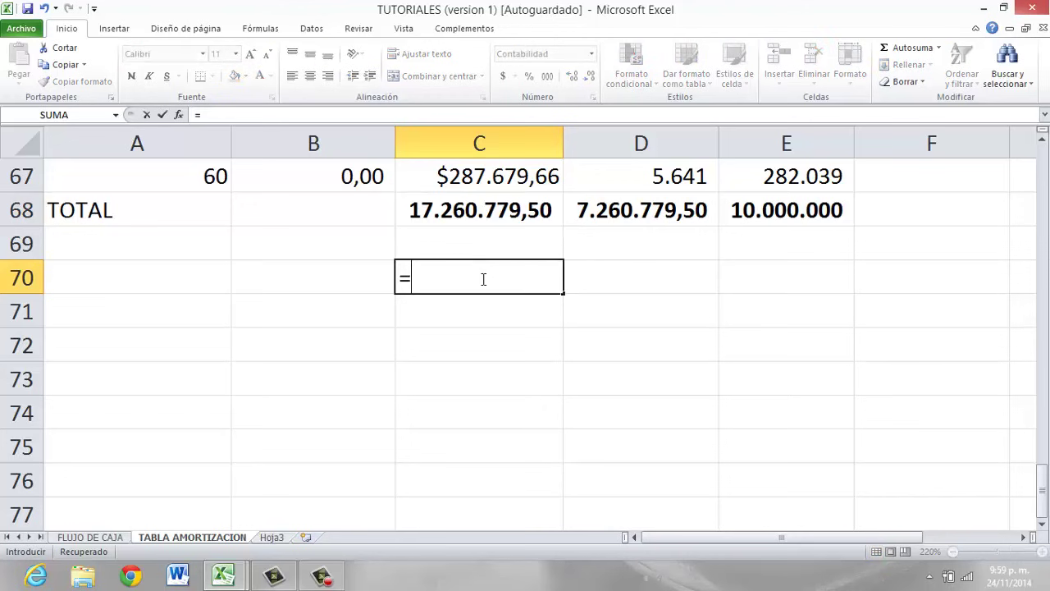
{"action": "left_click", "coordinate": [504, 182]}
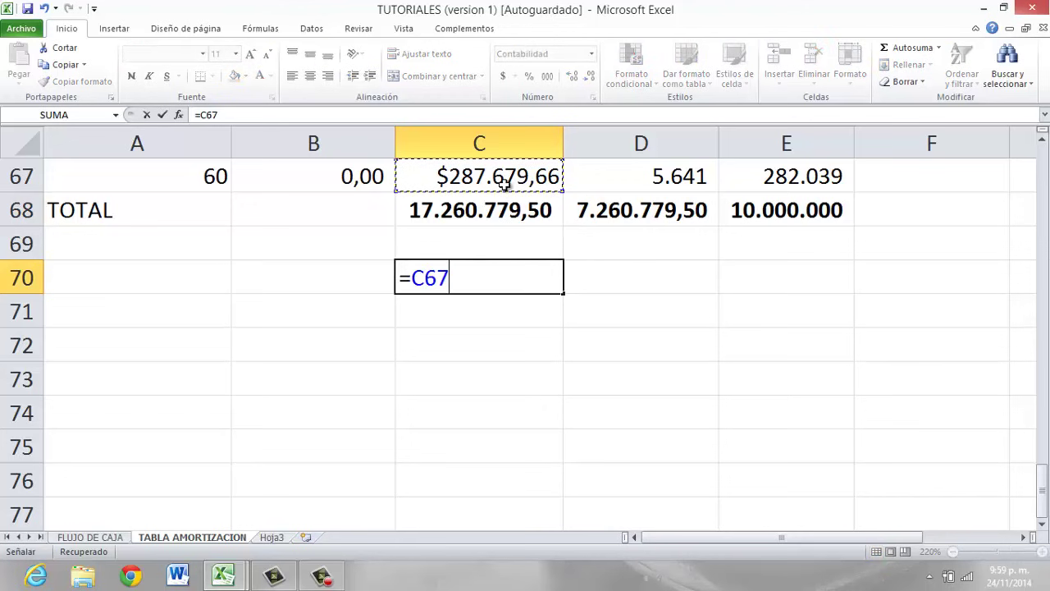
{"action": "type", "text": "*60"}
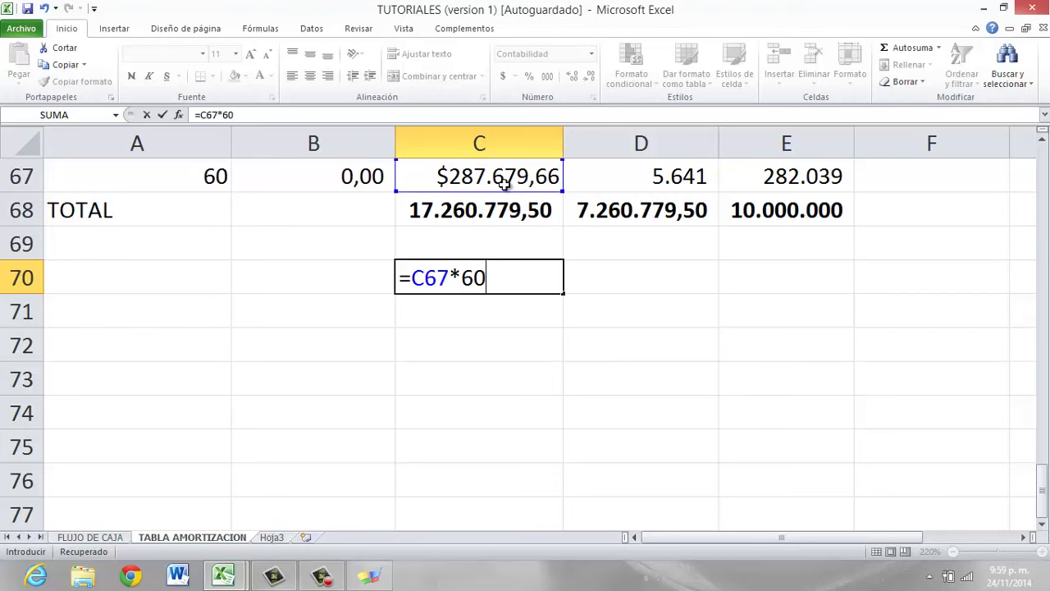
{"action": "key", "text": "Return"}
{"action": "key", "text": "Up"}
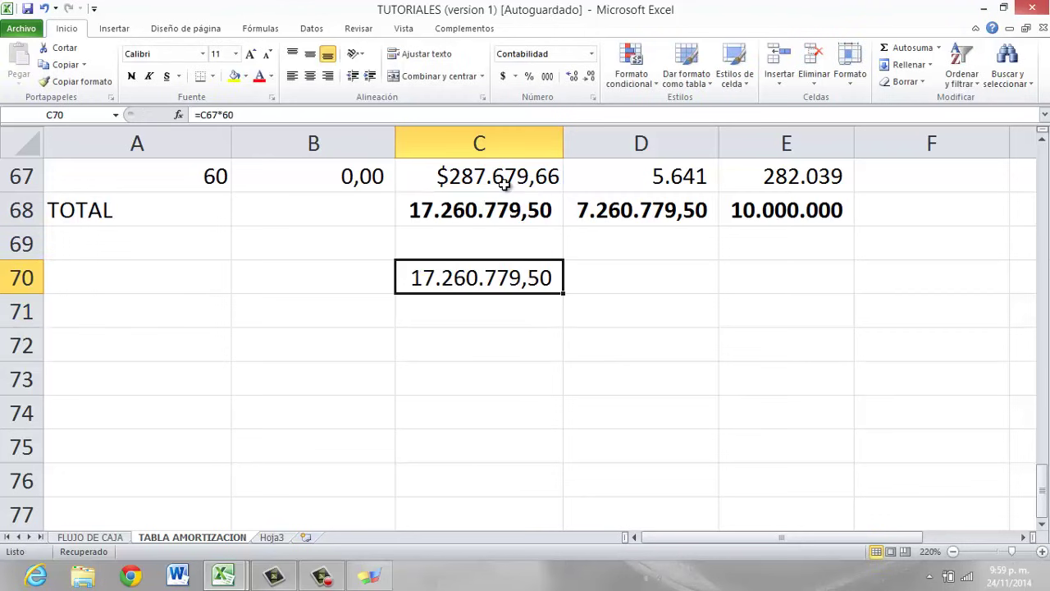
{"action": "key", "text": "Delete"}
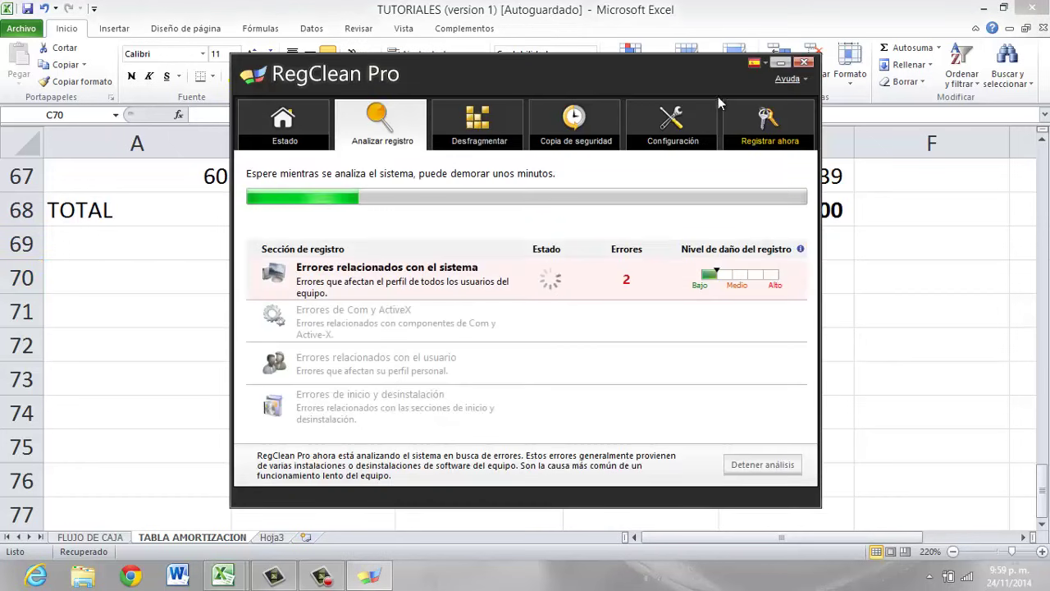
Dismiss the RegClean Pro window and compare the loan terms in B1:B4 with the totals in row 68.
{"action": "left_click", "coordinate": [771, 78]}
{"action": "scroll", "coordinate": [636, 239], "scroll_direction": "up", "scroll_amount": 20}
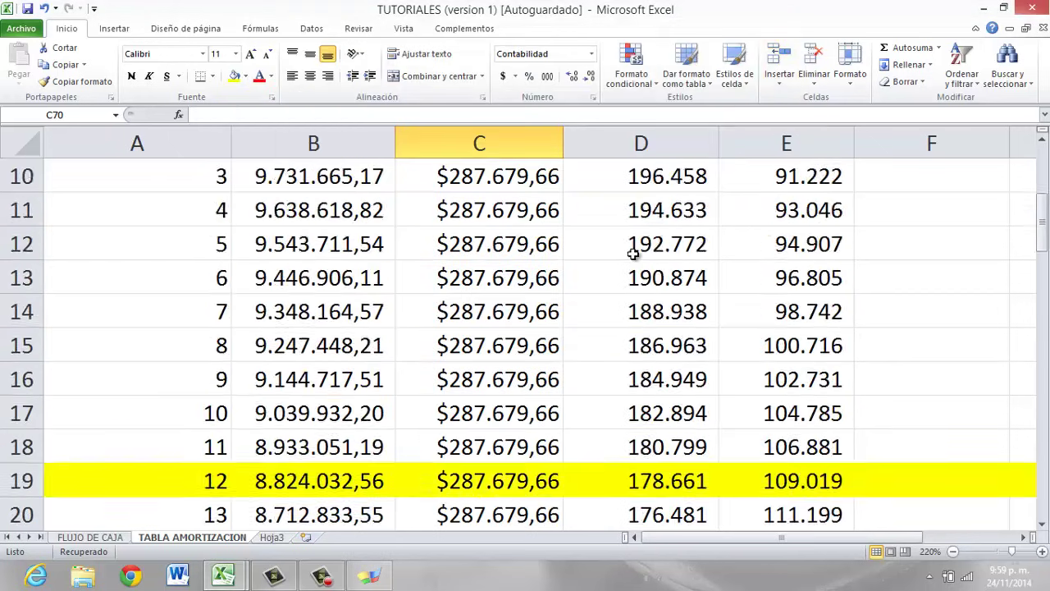
{"action": "left_click", "coordinate": [371, 206]}
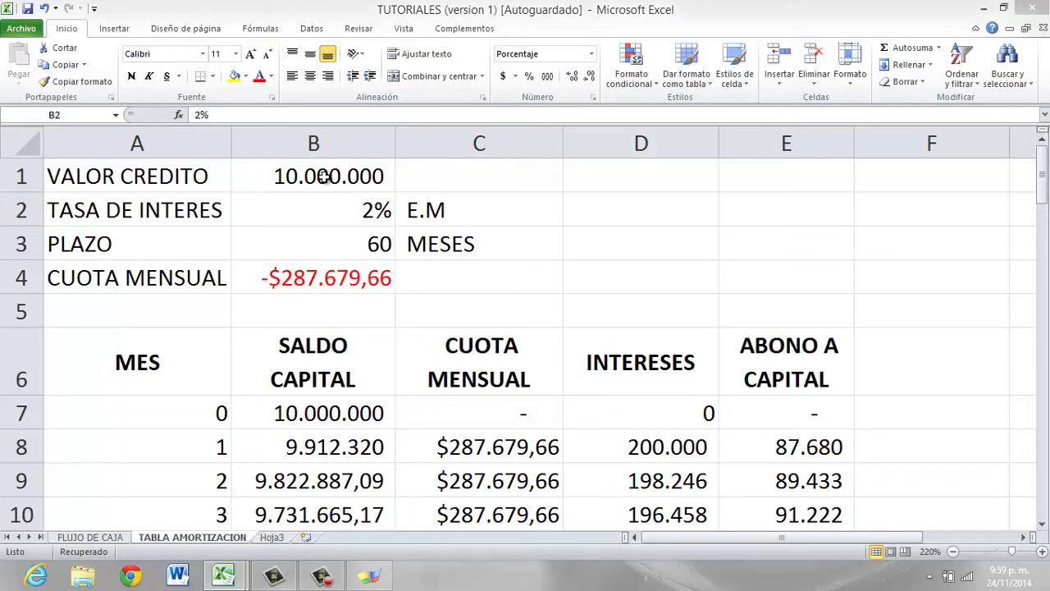
{"action": "scroll", "coordinate": [476, 340], "scroll_direction": "down", "scroll_amount": 6}
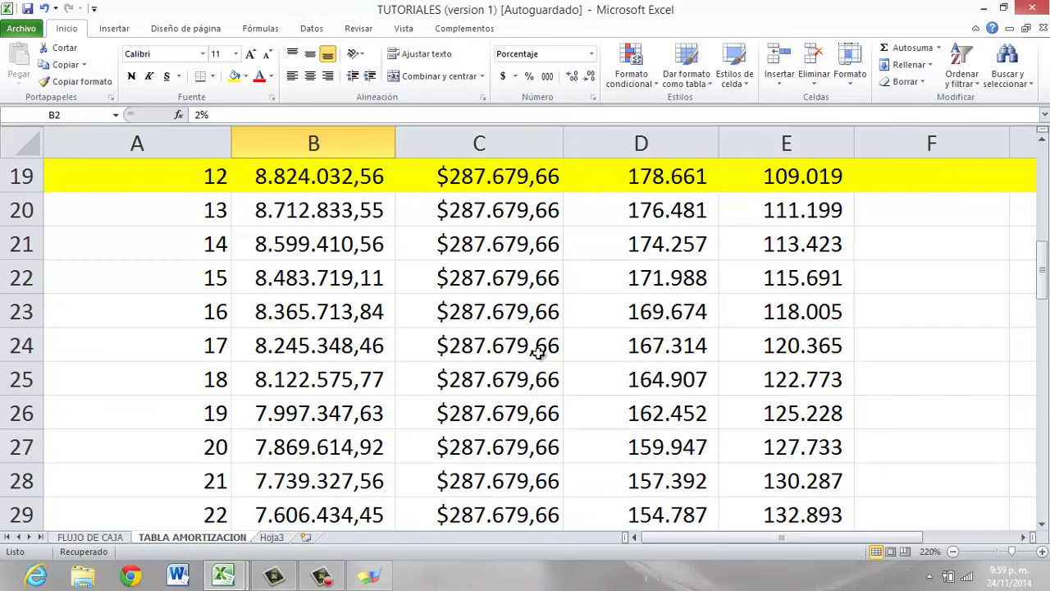
{"action": "scroll", "coordinate": [538, 356], "scroll_direction": "down", "scroll_amount": 12}
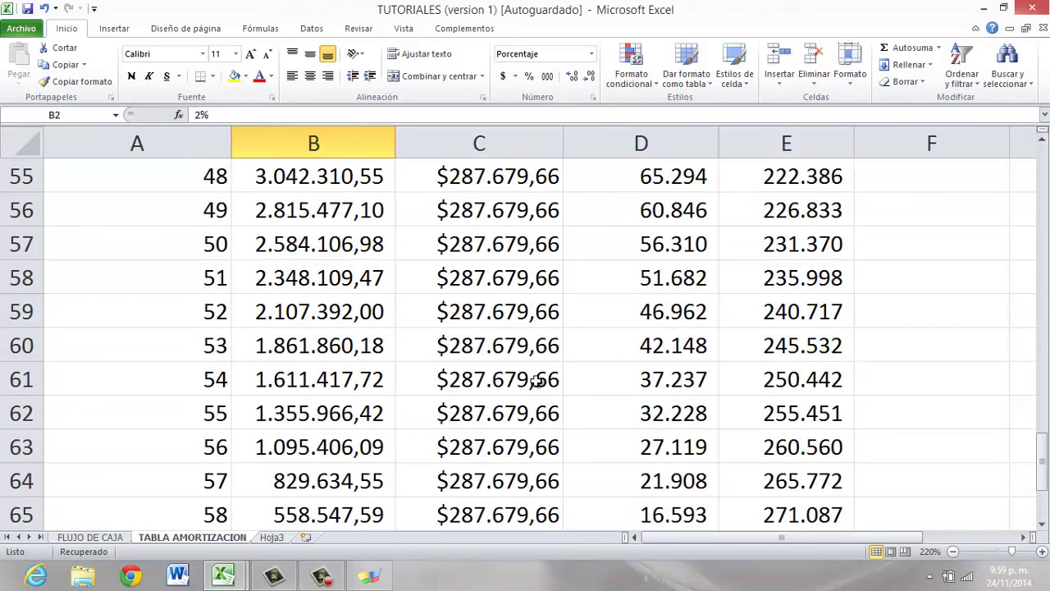
{"action": "scroll", "coordinate": [538, 380], "scroll_direction": "down", "scroll_amount": 2}
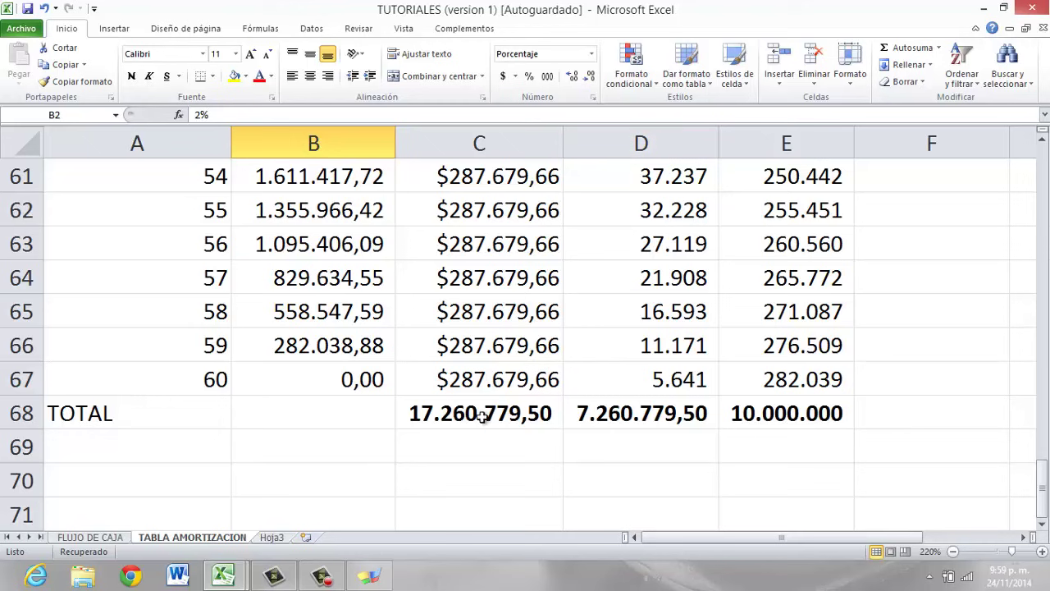
{"action": "scroll", "coordinate": [534, 369], "scroll_direction": "up", "scroll_amount": 20}
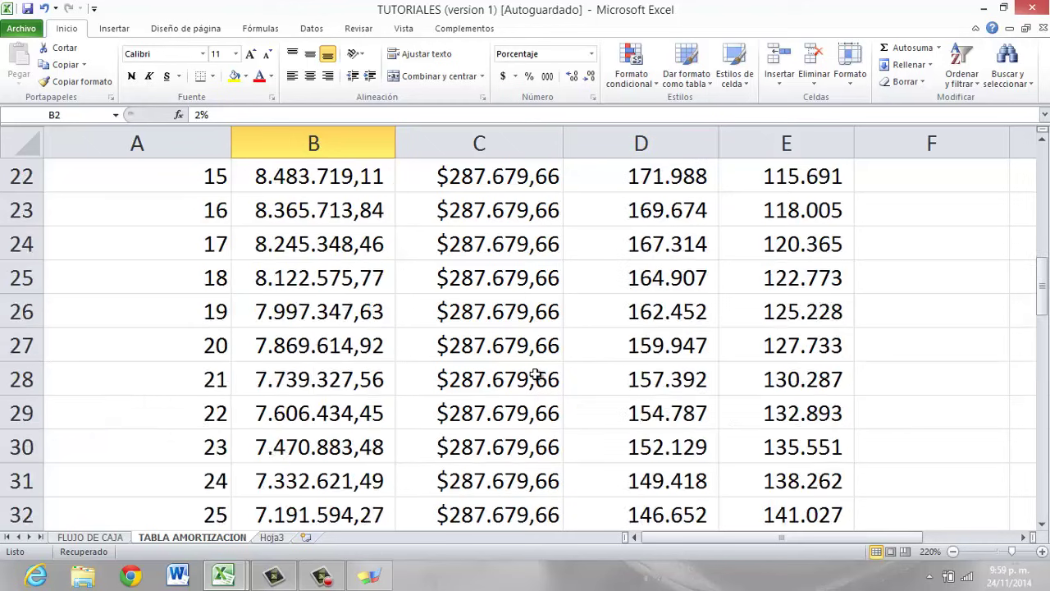
Try a narrower column D, and widen it again to fit the interest total in D68.
{"action": "left_click_drag", "start_coordinate": [720, 137], "coordinate": [696, 156]}
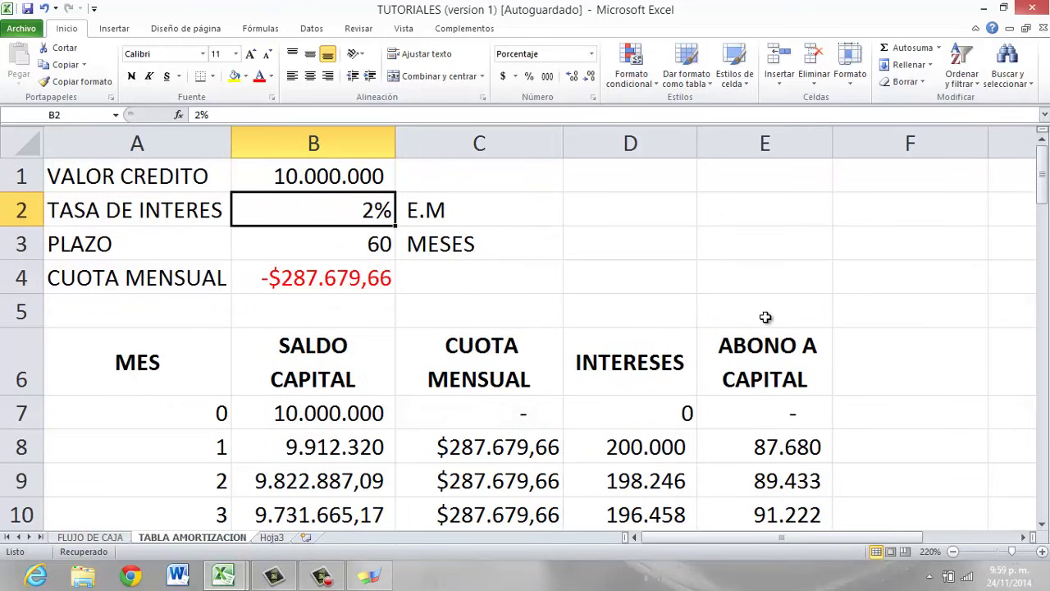
{"action": "scroll", "coordinate": [681, 392], "scroll_direction": "down", "scroll_amount": 20}
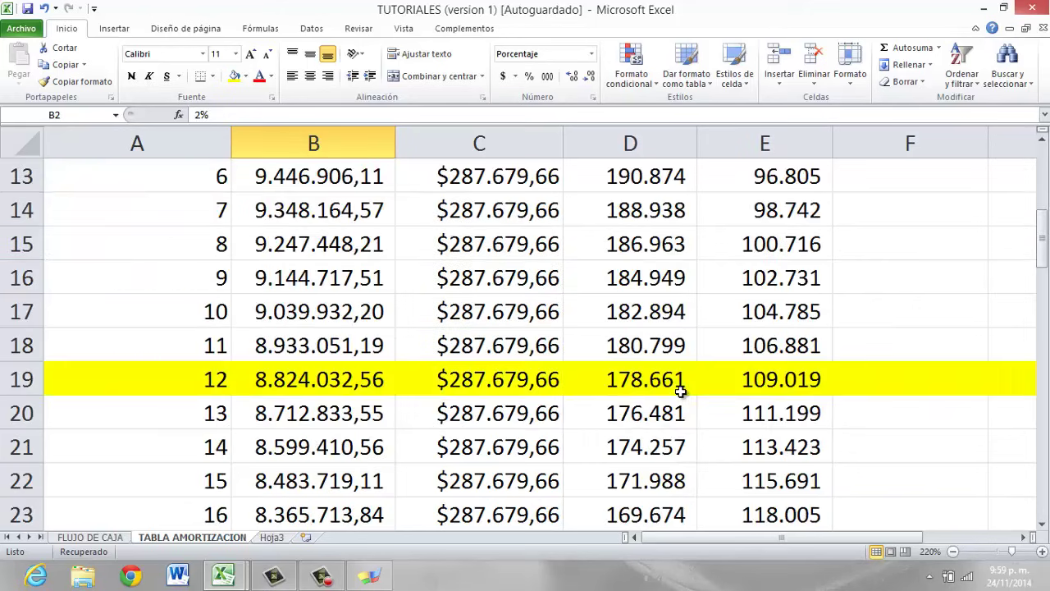
{"action": "scroll", "coordinate": [687, 377], "scroll_direction": "up", "scroll_amount": 2}
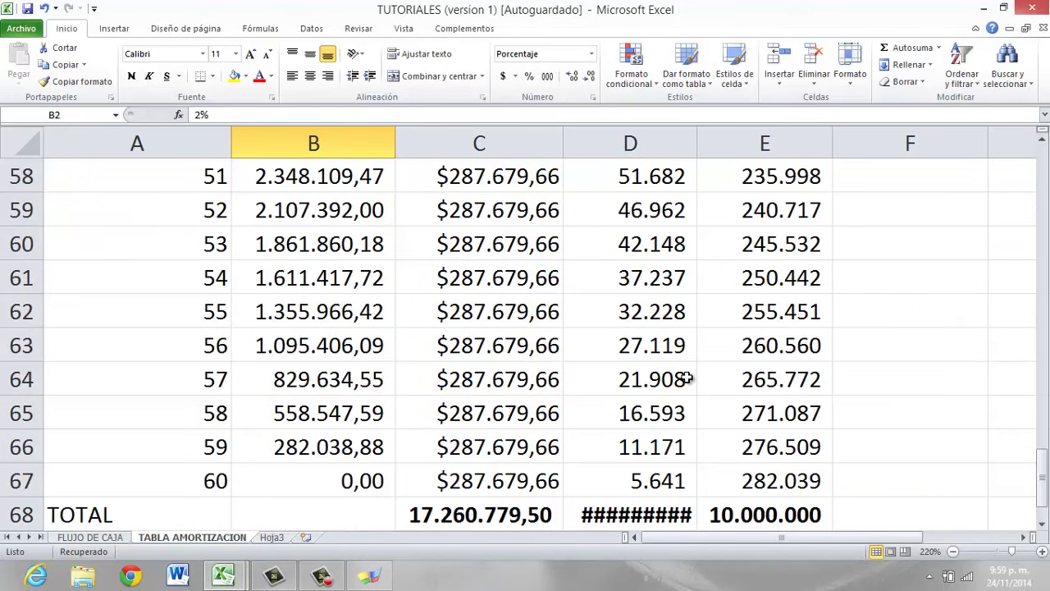
{"action": "left_click_drag", "start_coordinate": [693, 133], "coordinate": [716, 140]}
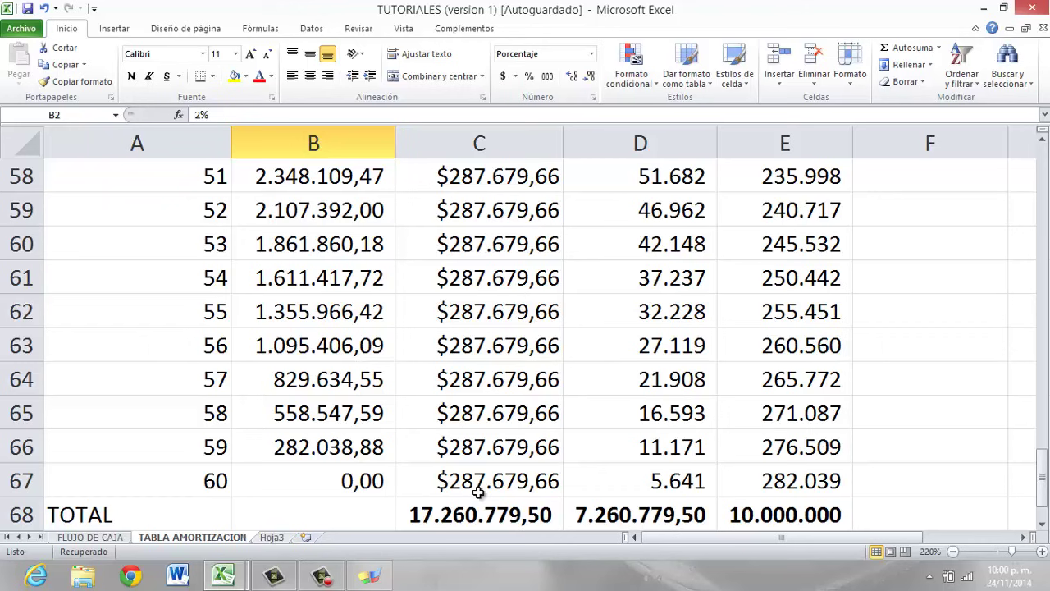
Make the TOTAL label in A68 bold.
{"action": "left_click", "coordinate": [162, 512]}
{"action": "key", "text": "ctrl+n"}
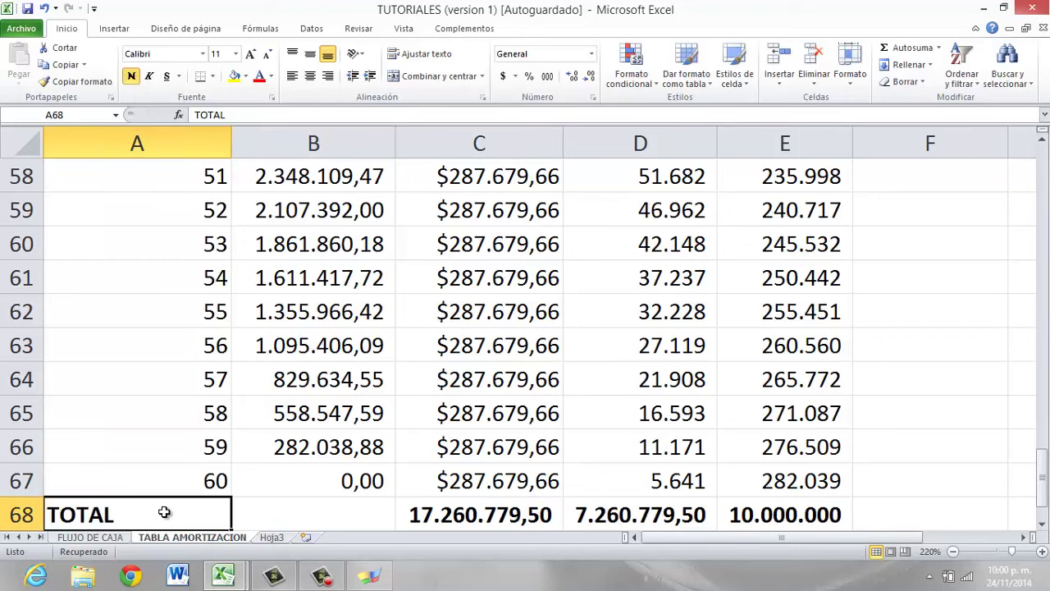